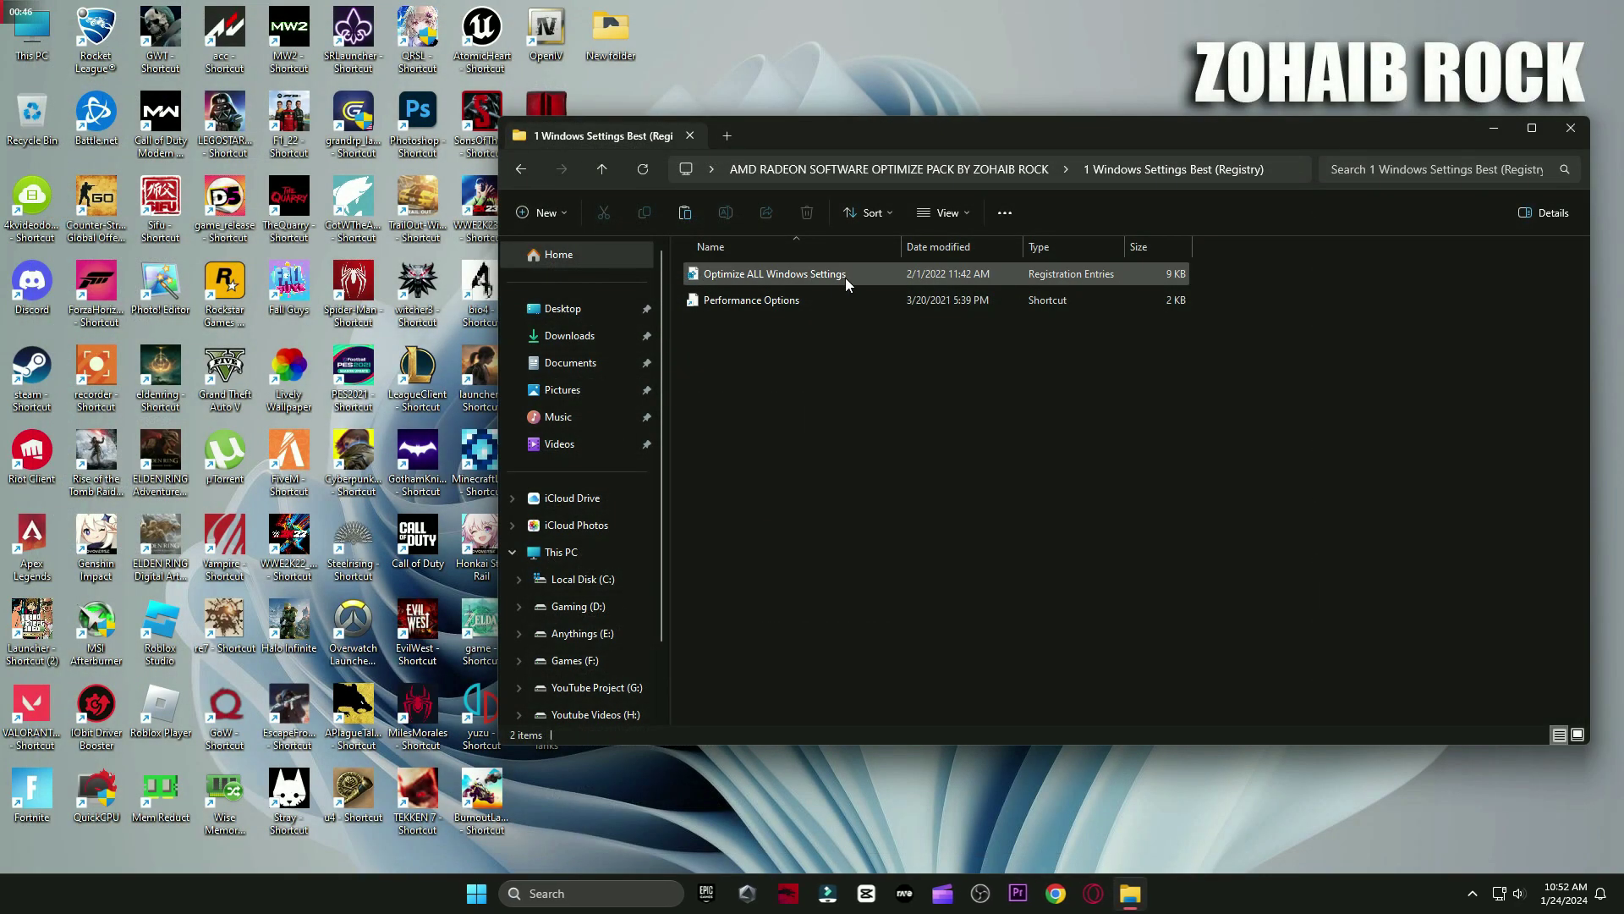
- Merge the Optimize ALL Windows Settings registry file into the Windows registry and confirm it
double_click(845, 277)
click(940, 477)
click(1004, 449)
- View the visual effects settings in Performance Options and close the dialog without changing them
double_click(766, 296)
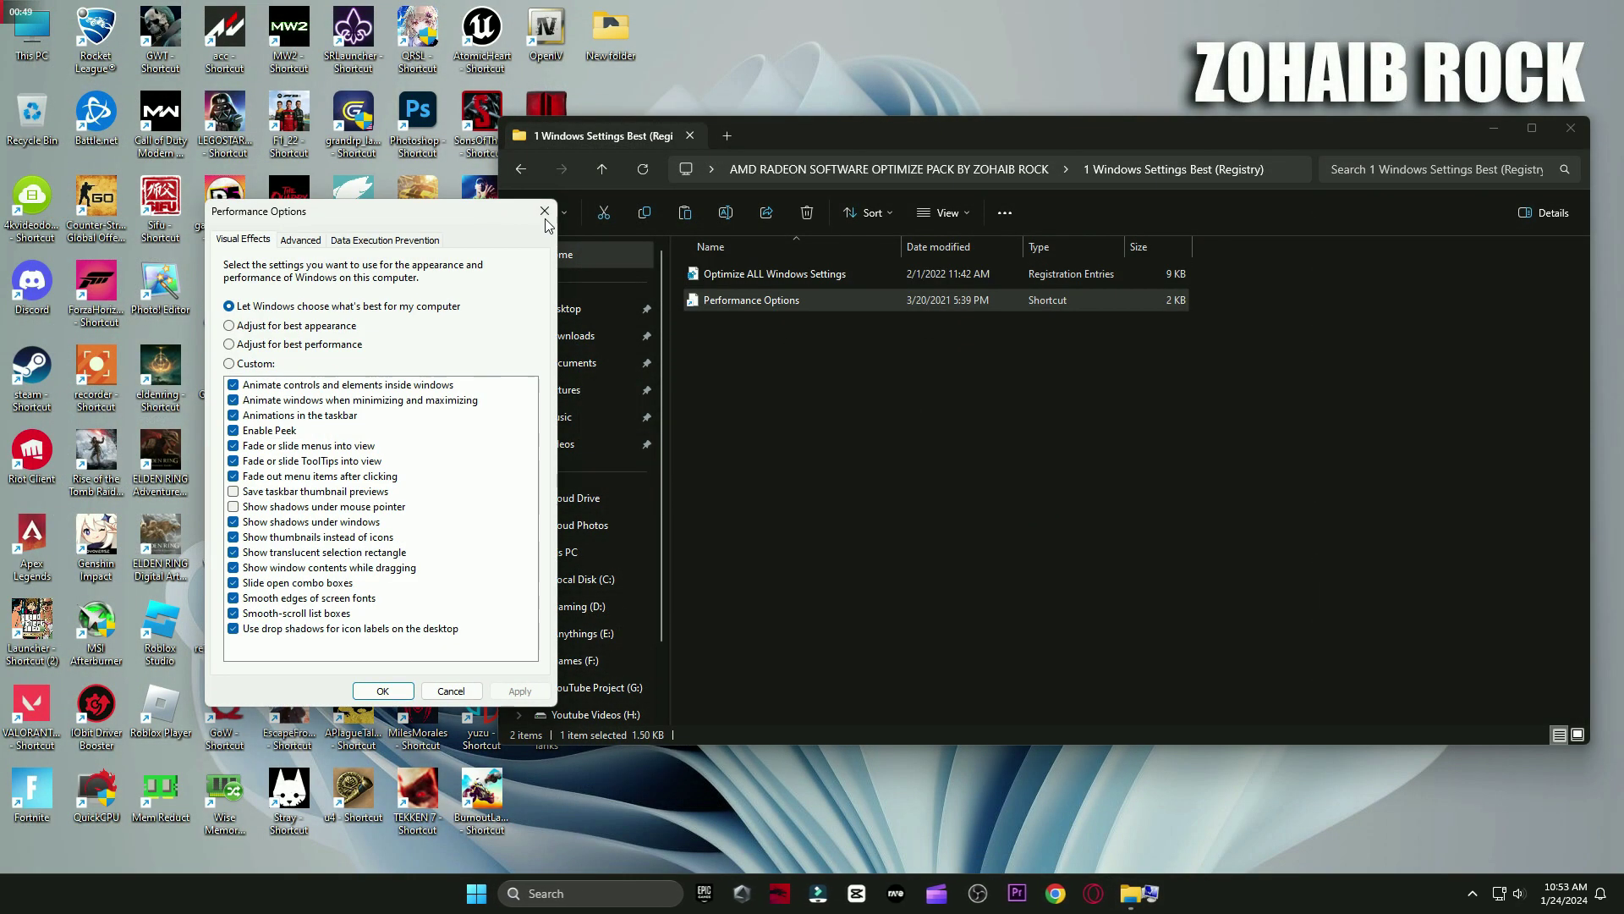
drag(474, 211, 915, 123)
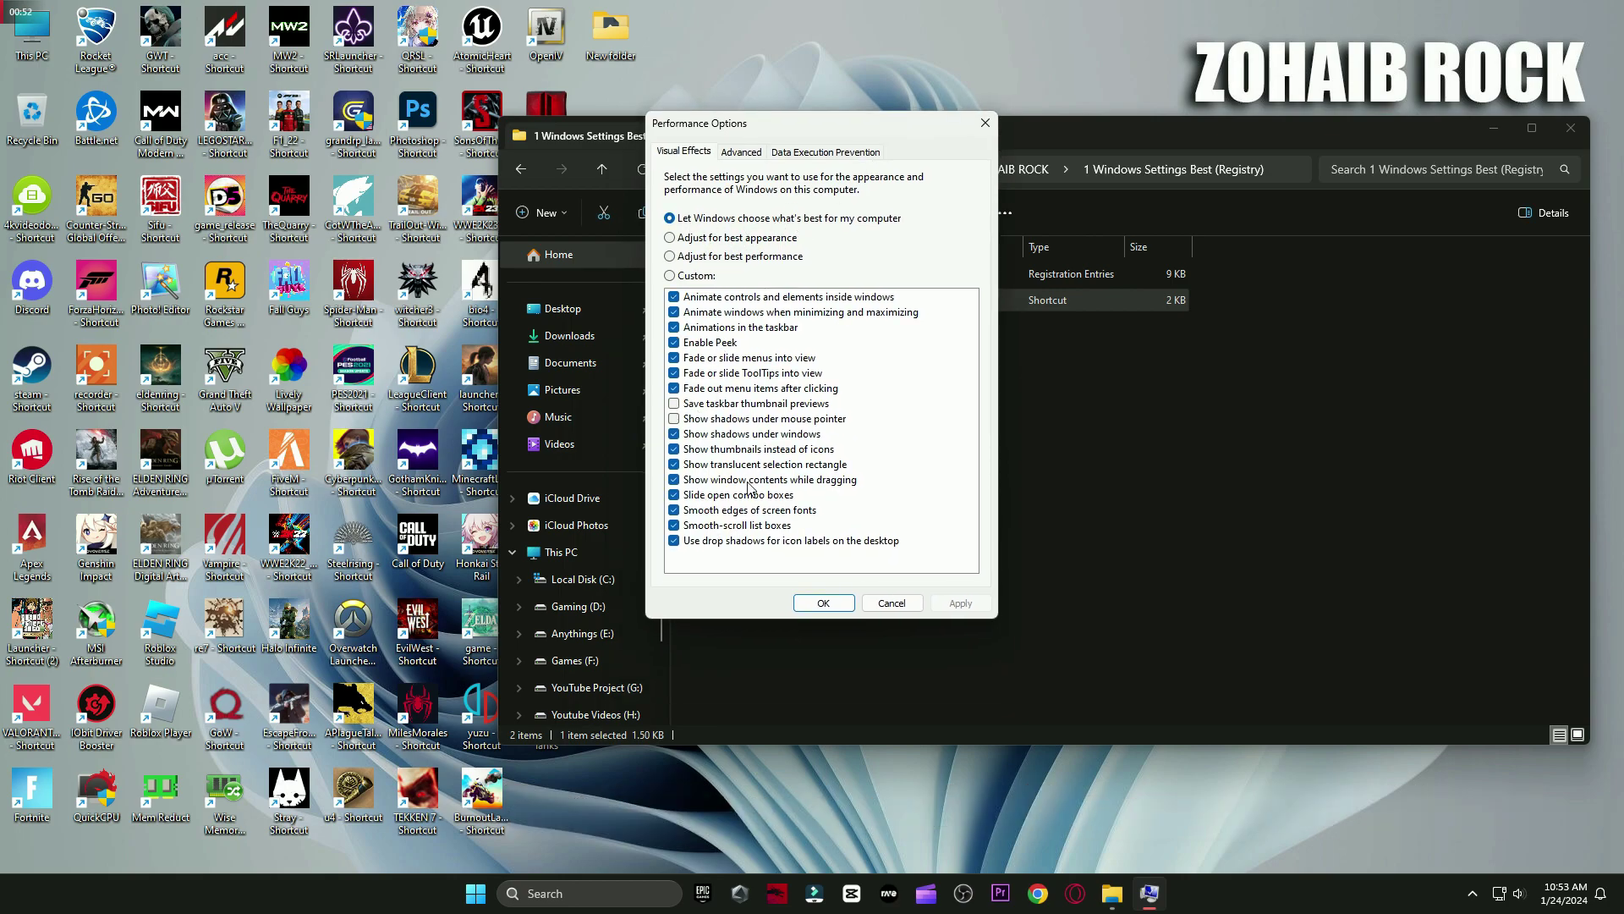
click(919, 606)
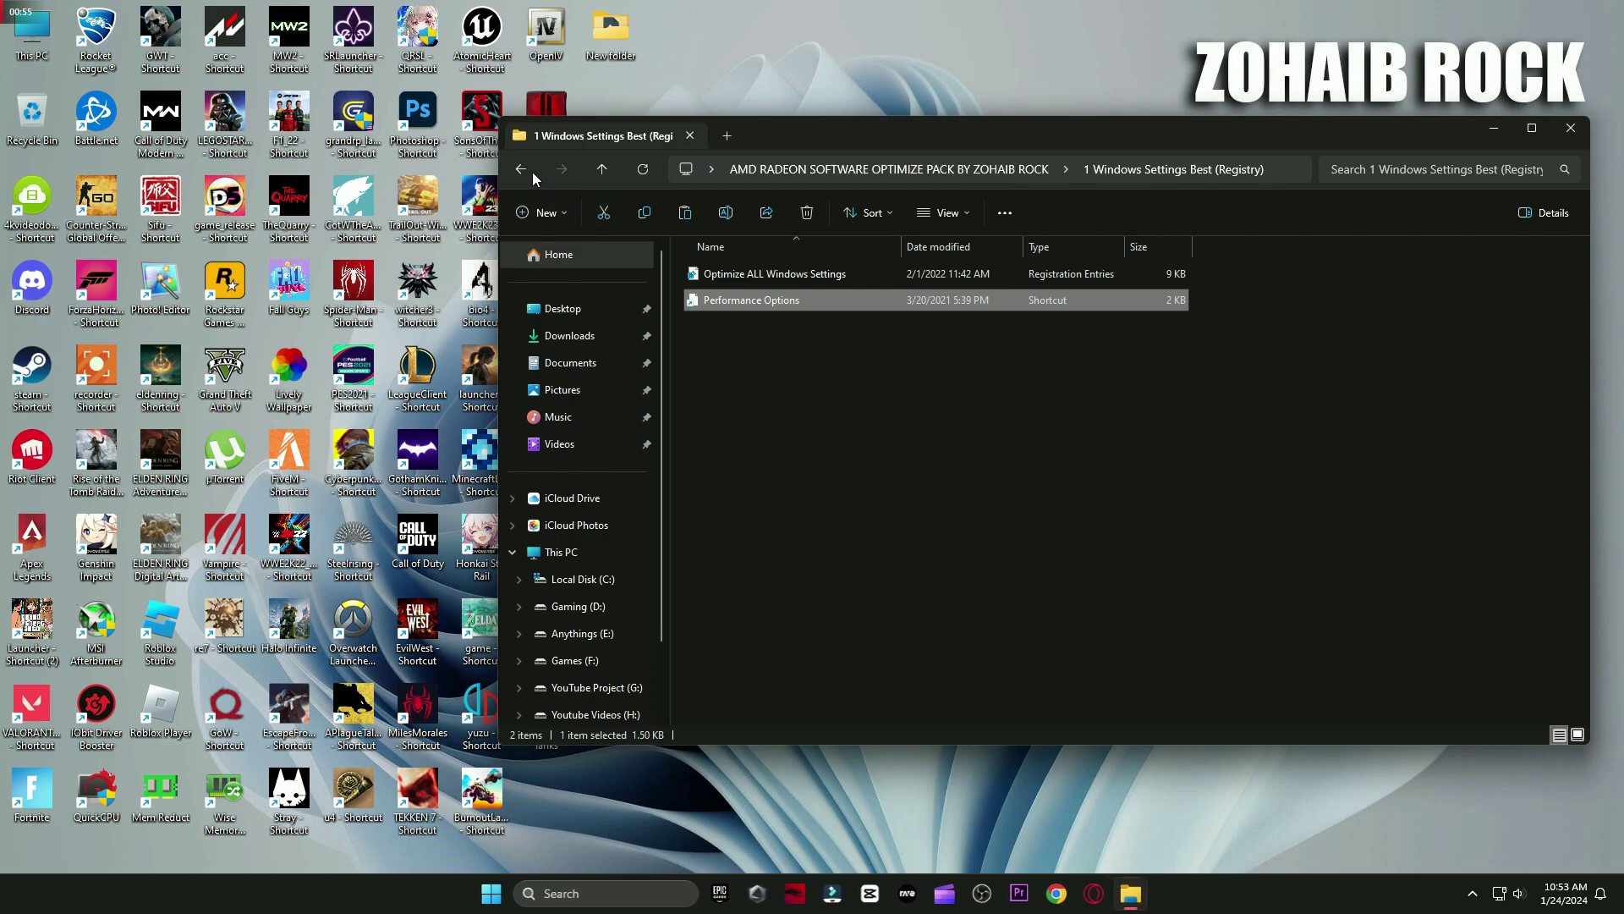
- Open the pack's 2 Power Plan folder, then switch to Quick CPU using its desktop shortcut
click(522, 169)
double_click(709, 306)
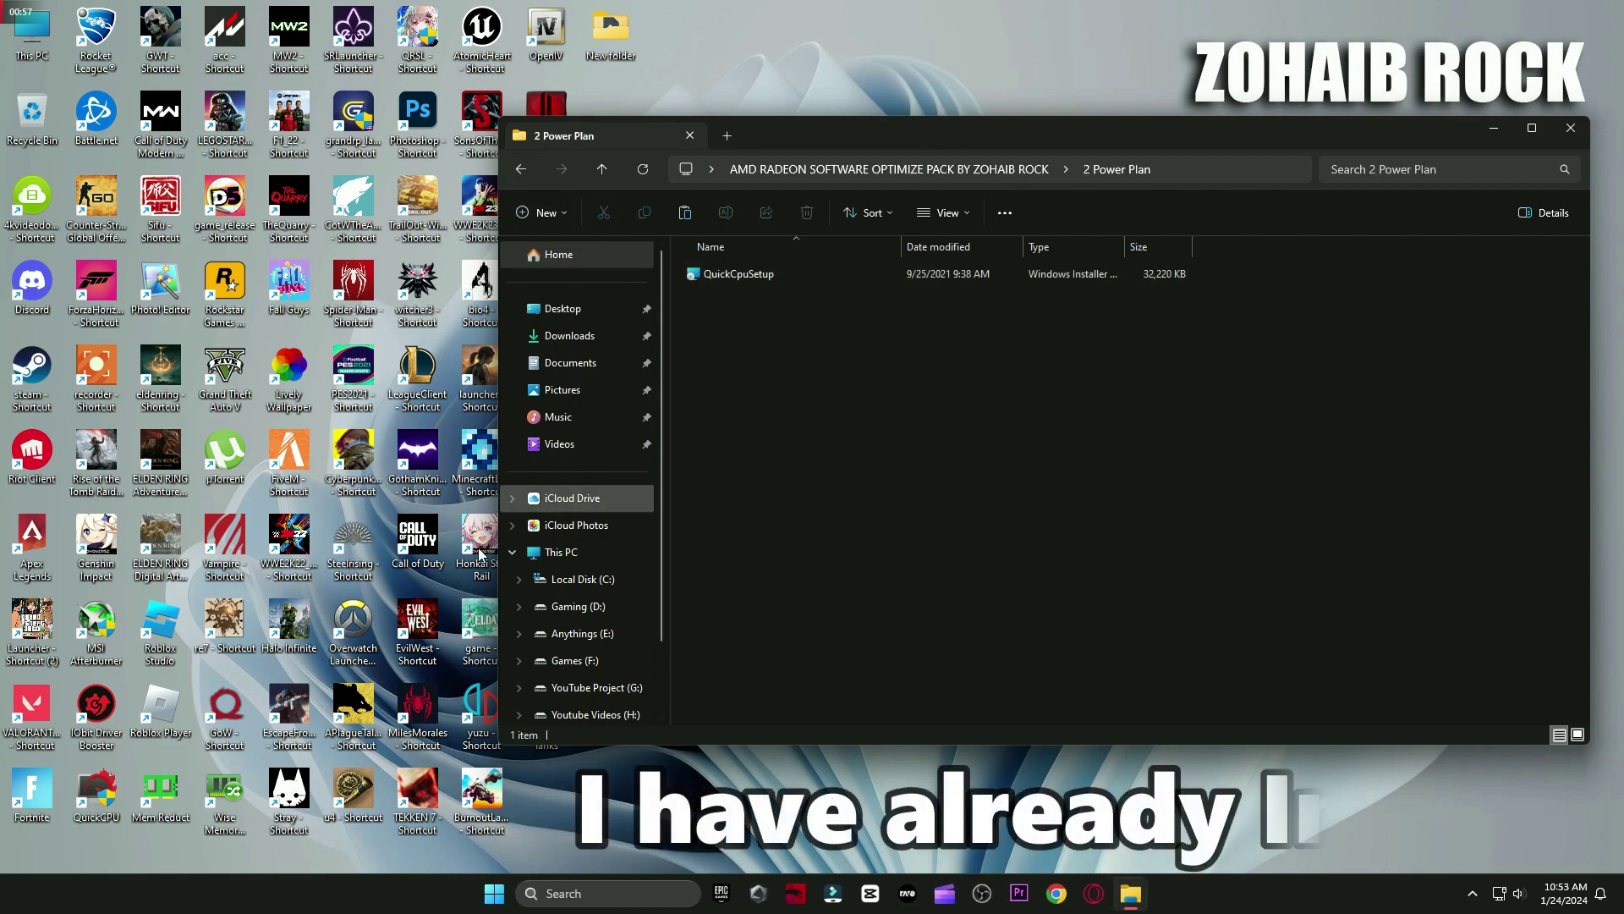
click(94, 808)
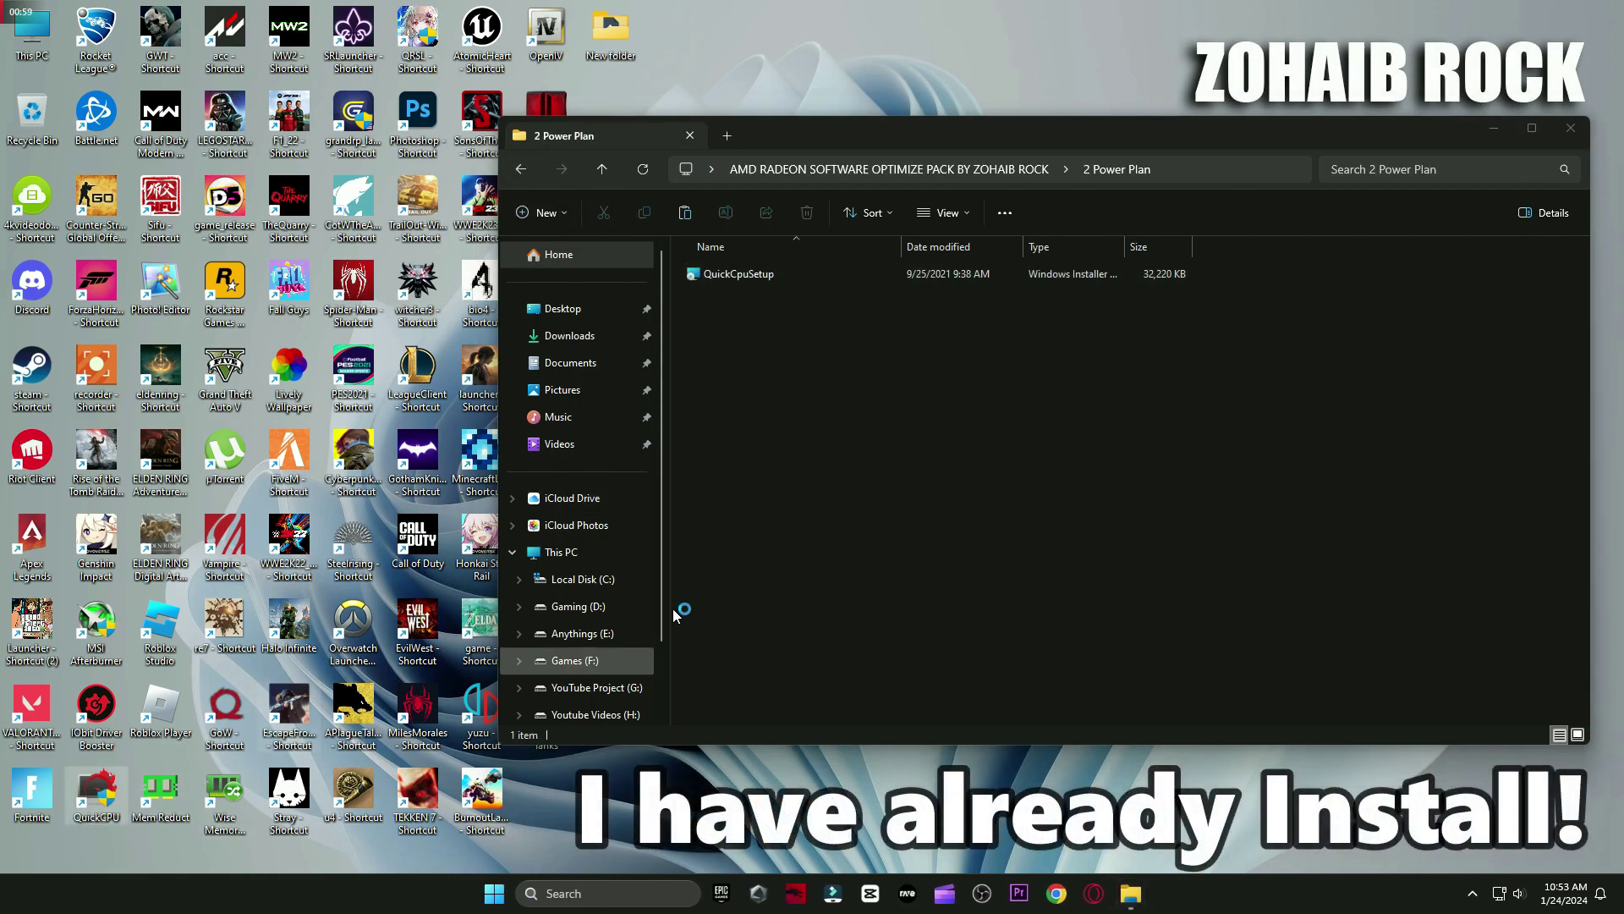
click(1501, 132)
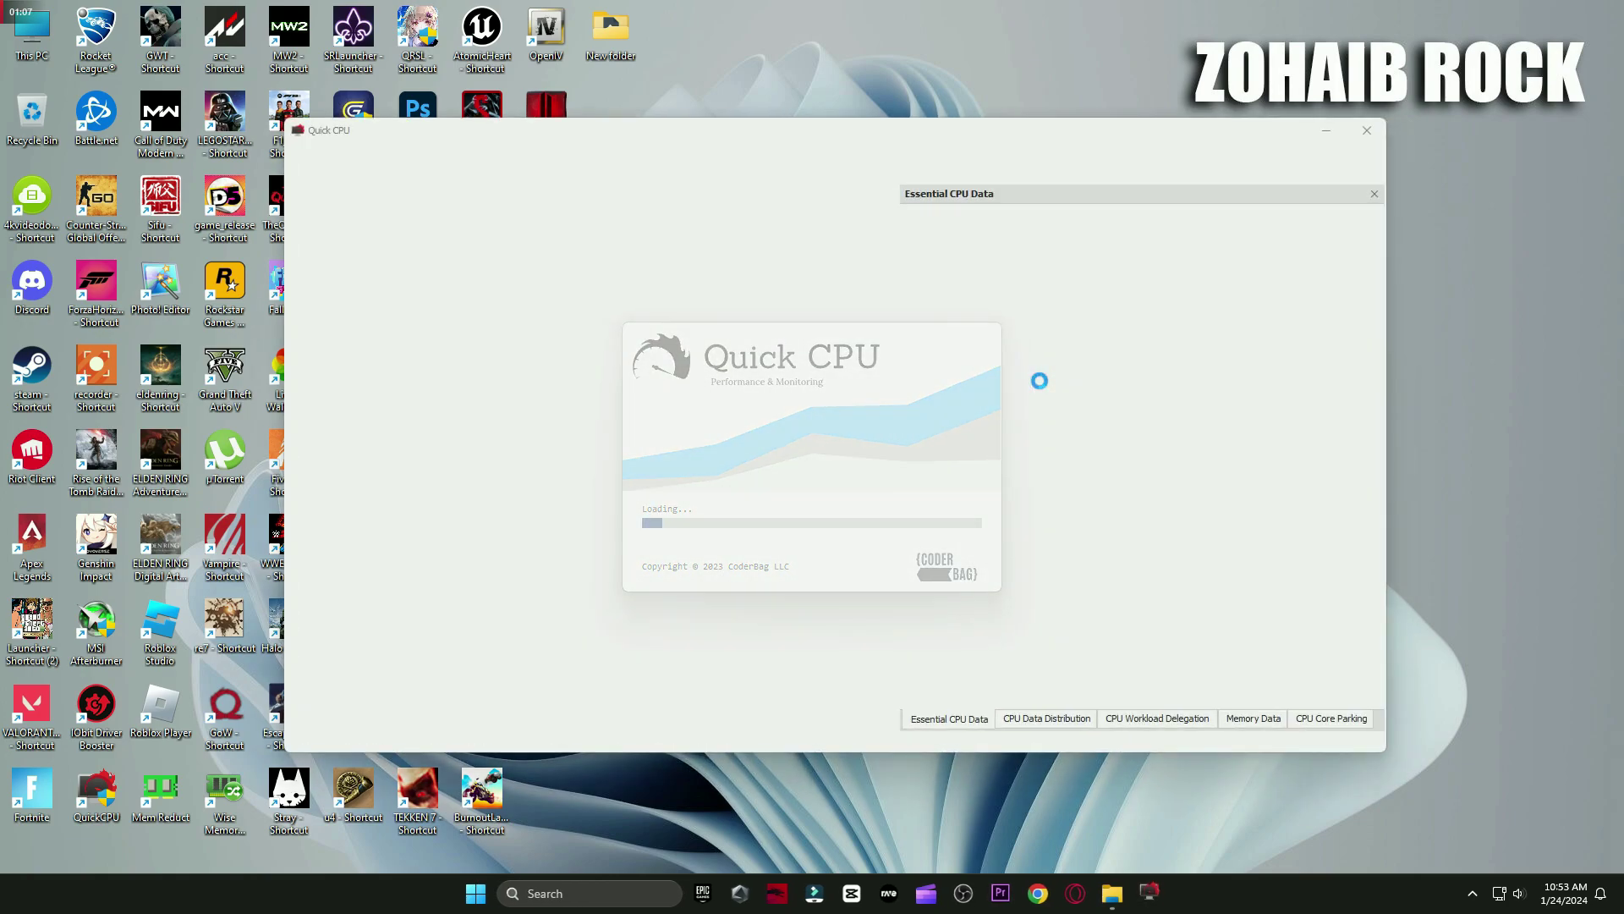
click(961, 500)
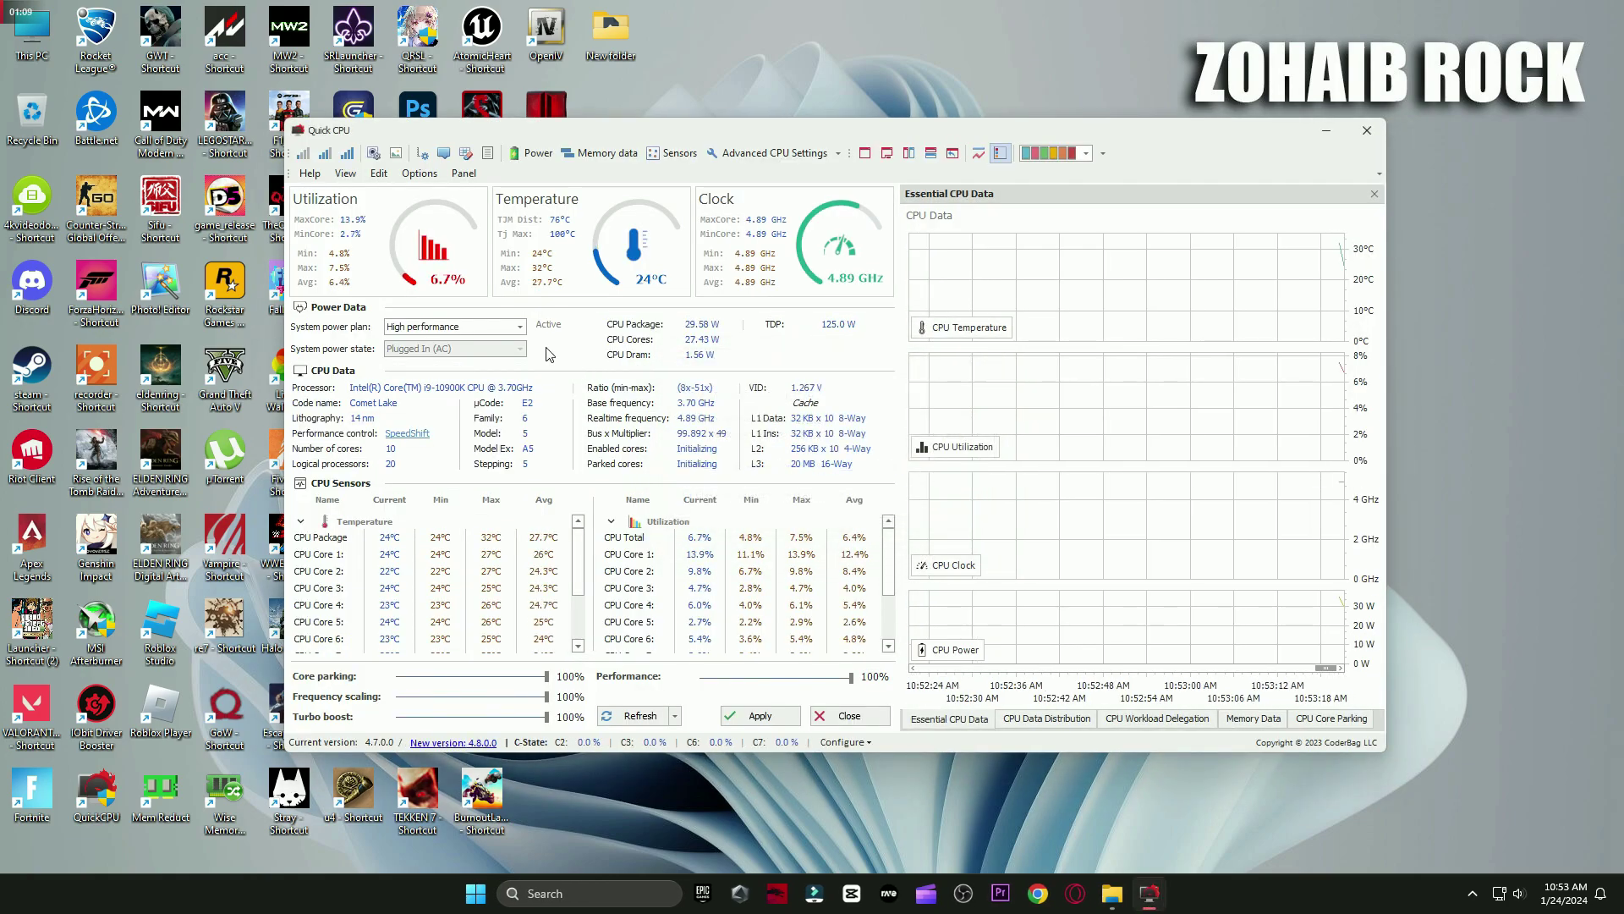
- Apply the High performance power plan with core parking, frequency scaling, turbo boost and performance at 100%, and close Quick CPU
click(519, 327)
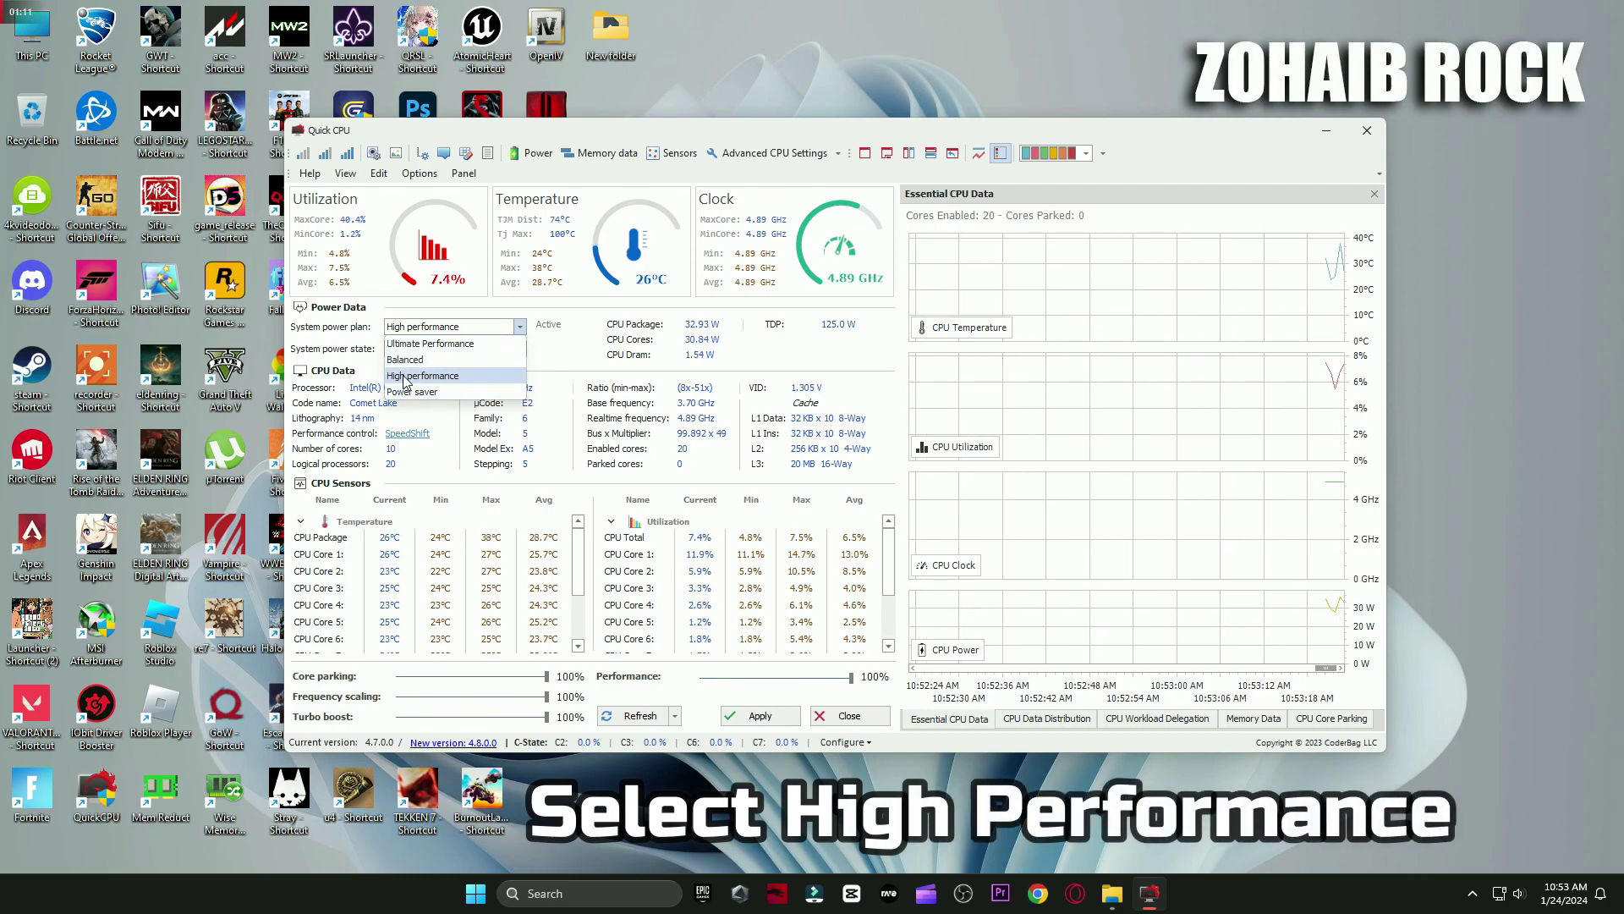
click(449, 377)
click(547, 677)
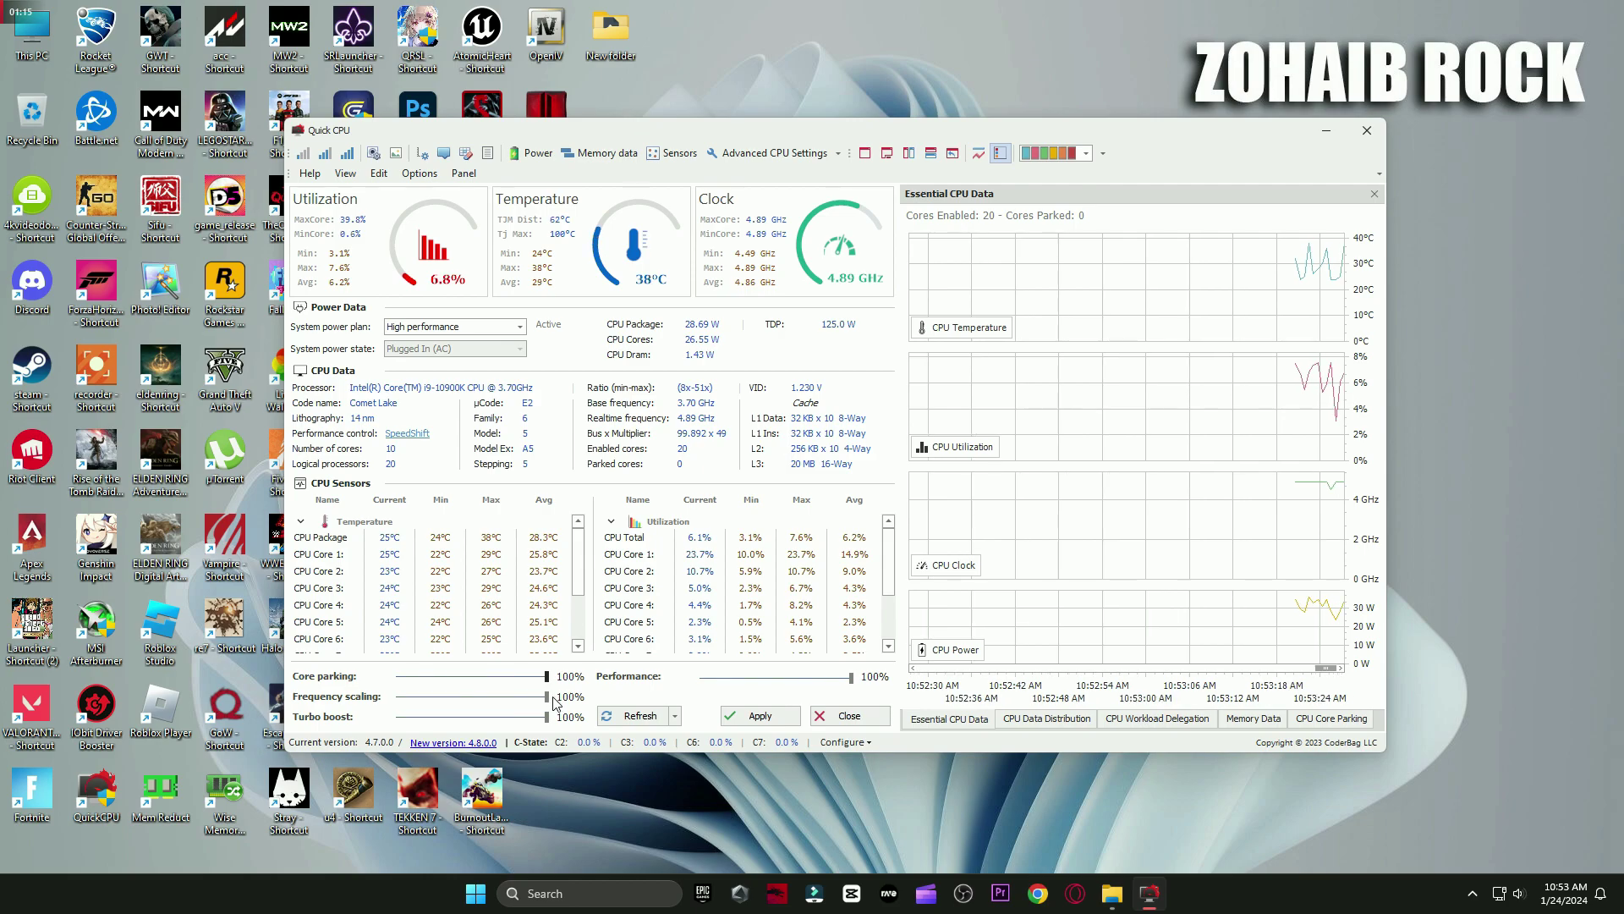
click(479, 725)
drag(501, 716, 548, 717)
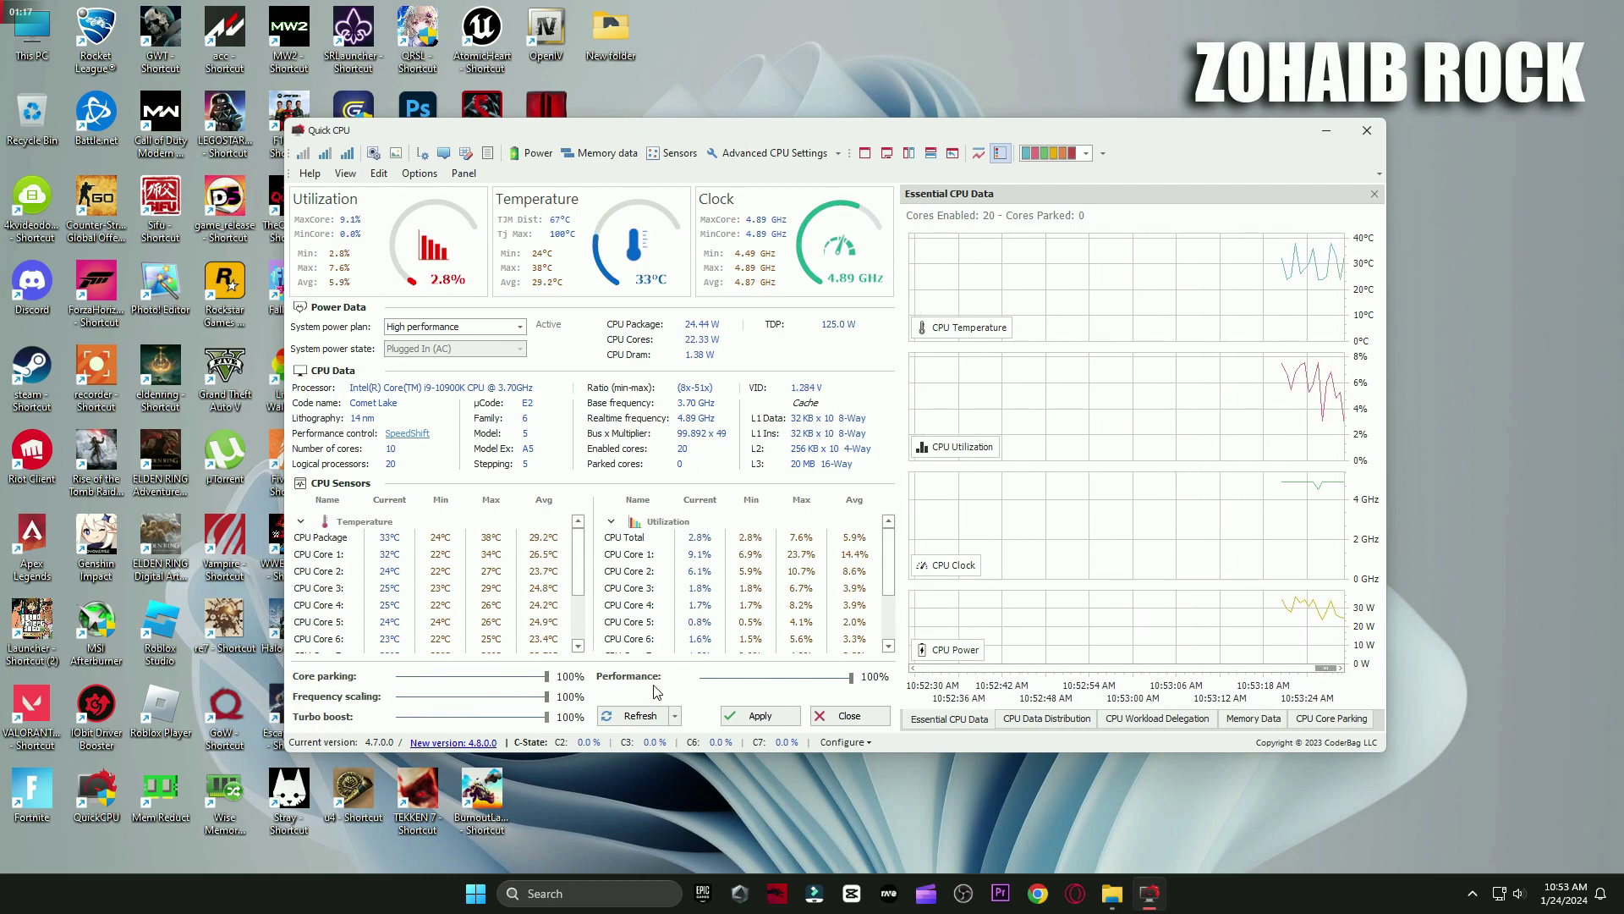
drag(716, 678, 851, 678)
click(778, 719)
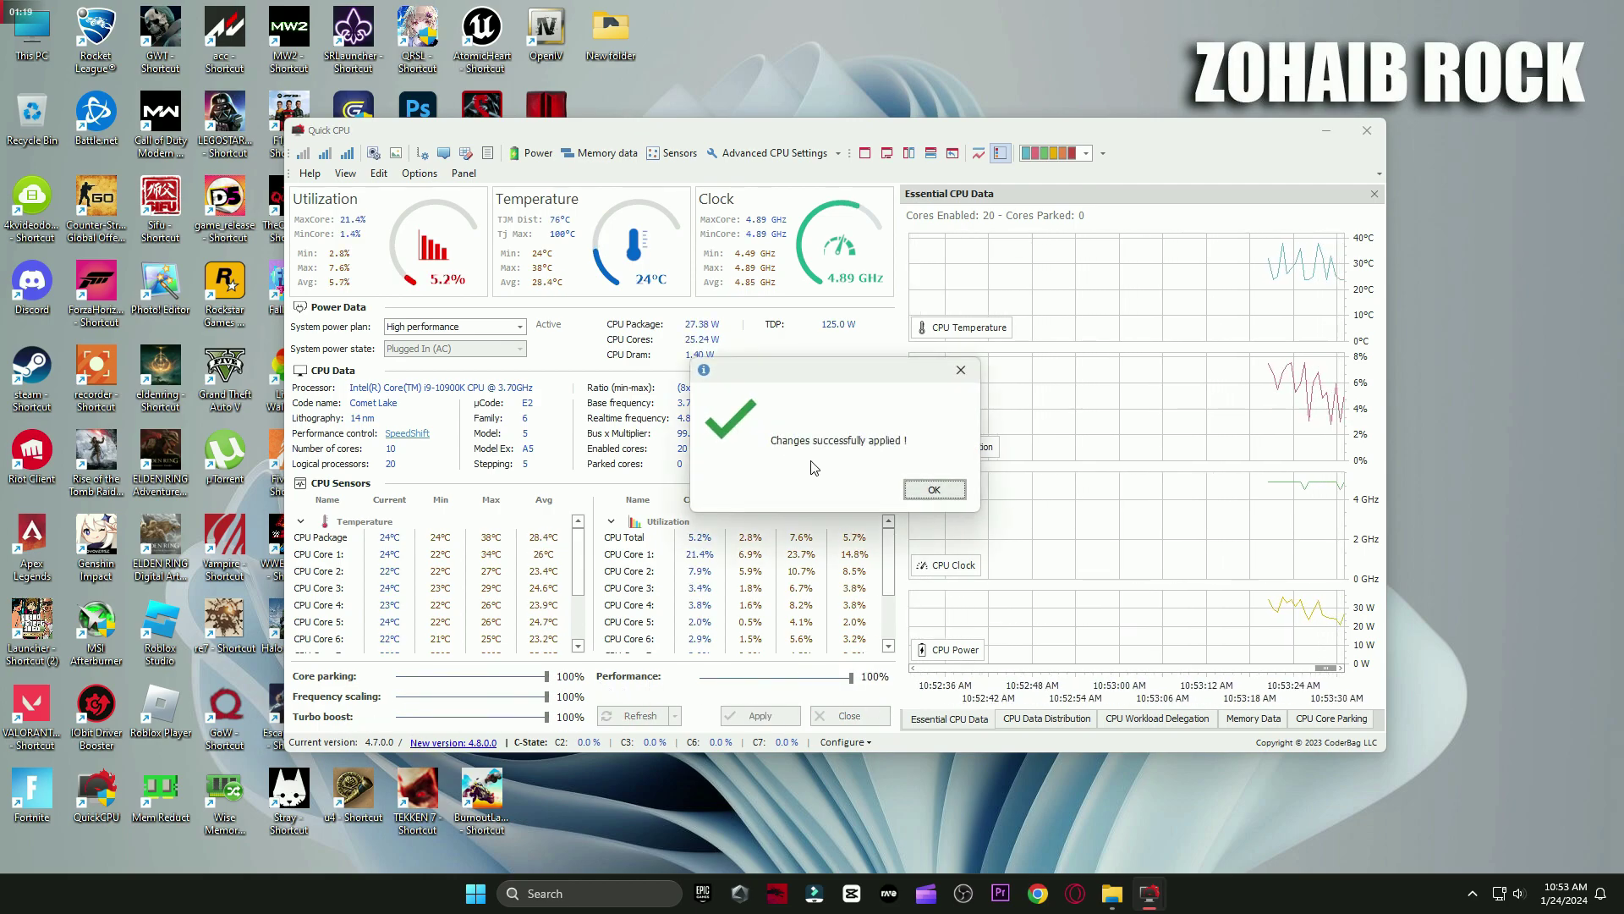
click(934, 489)
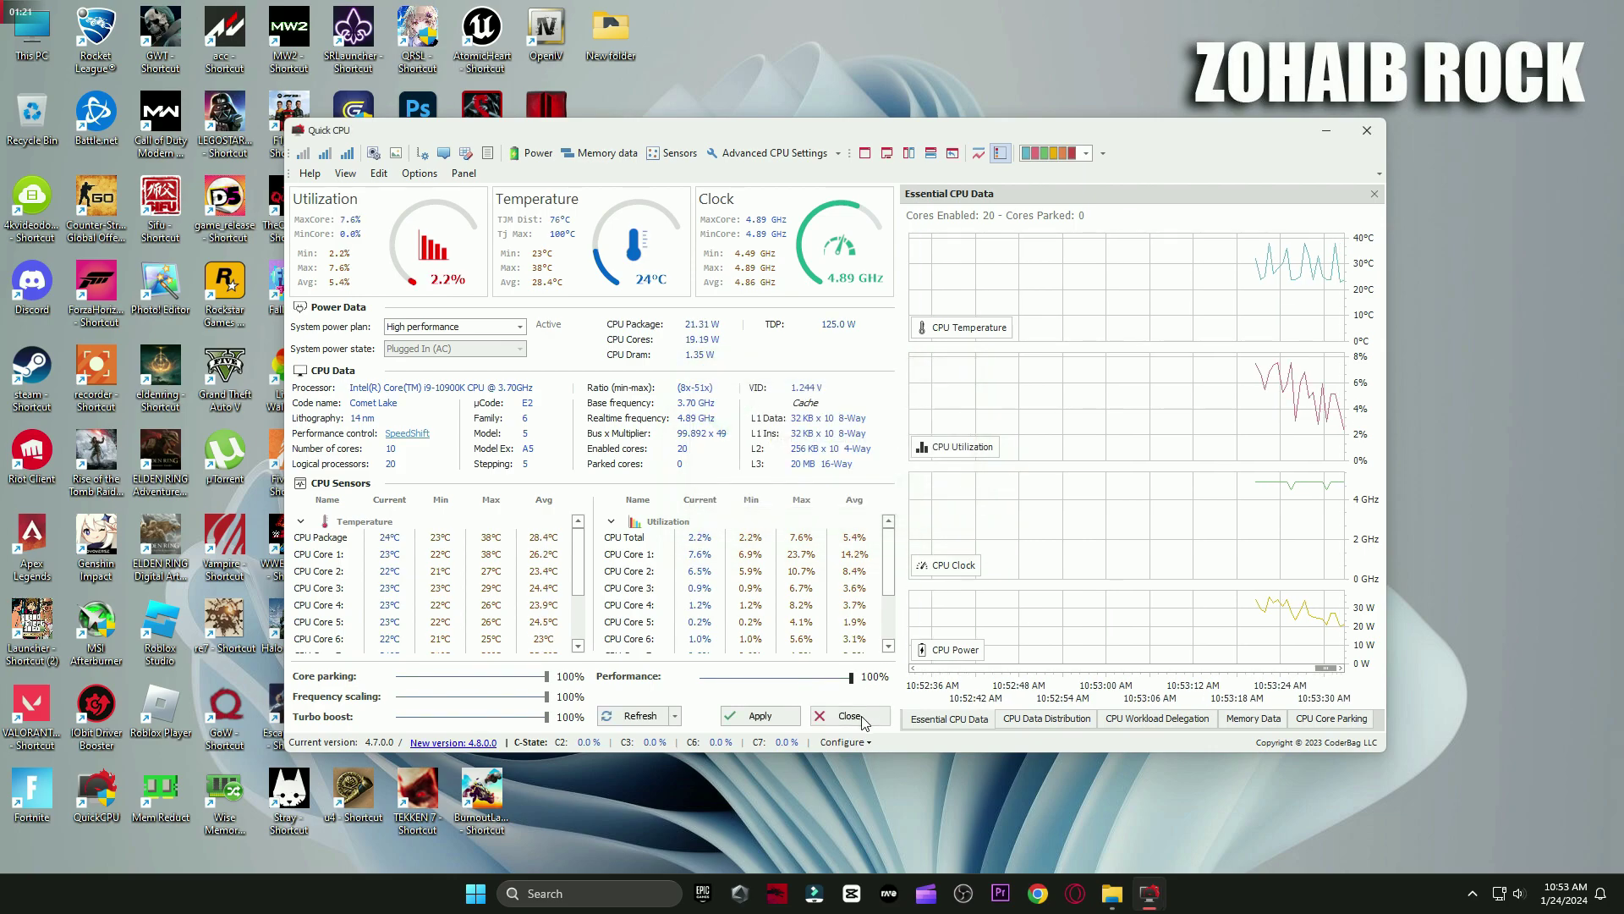
click(849, 716)
- Search Windows for "power", open Choose a power plan, check the selected and additional plans, and close Power Options
click(593, 892)
text(power)
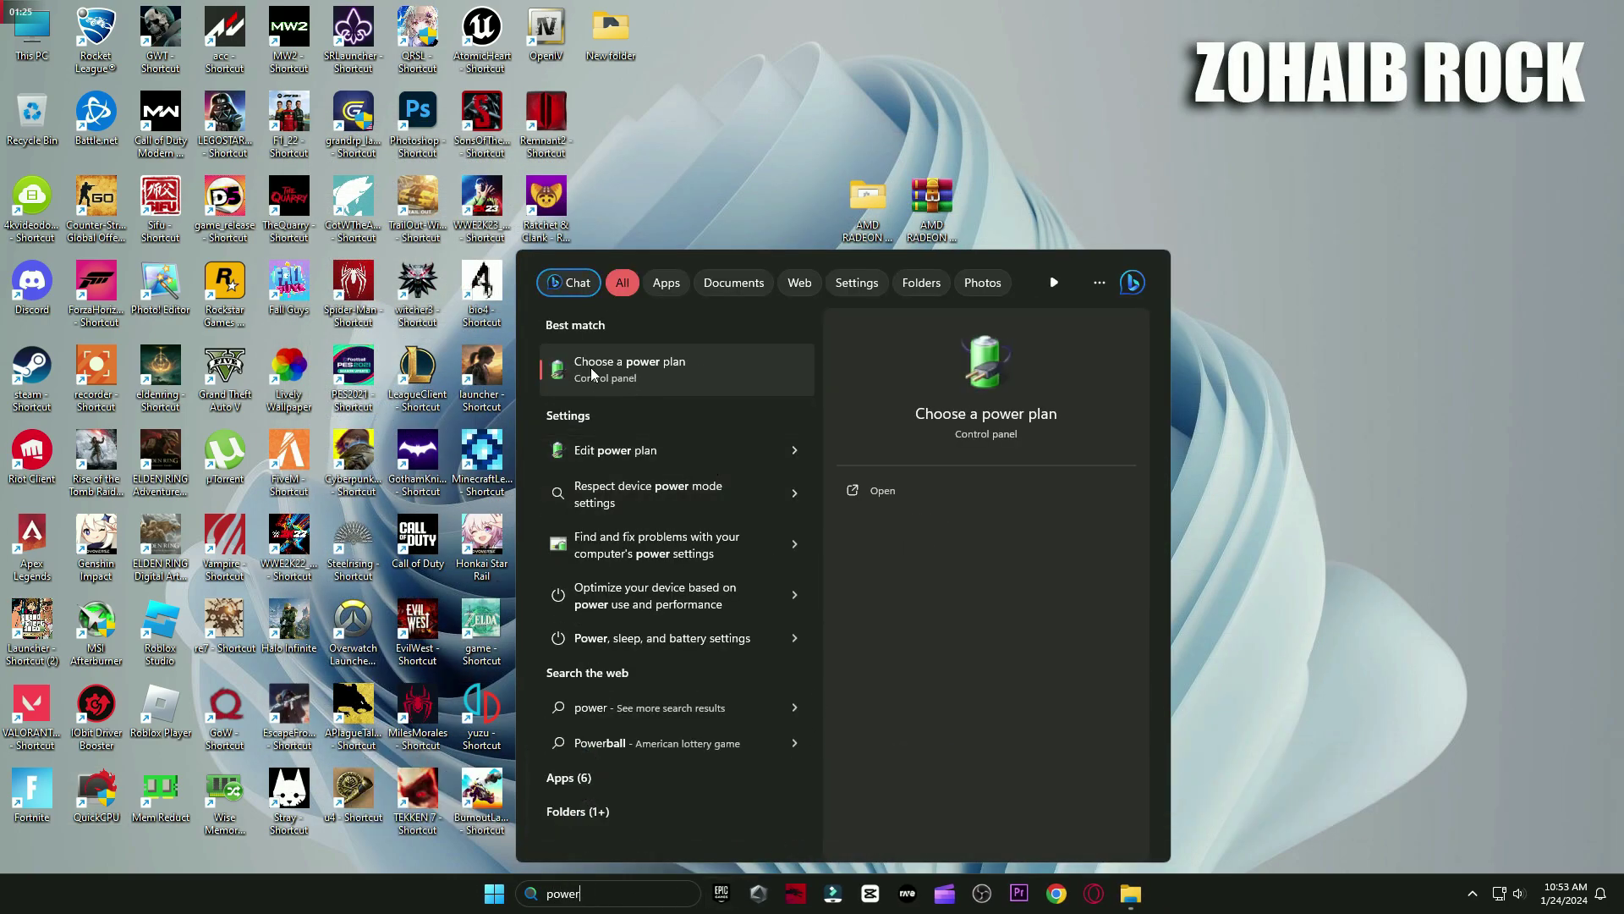
click(617, 375)
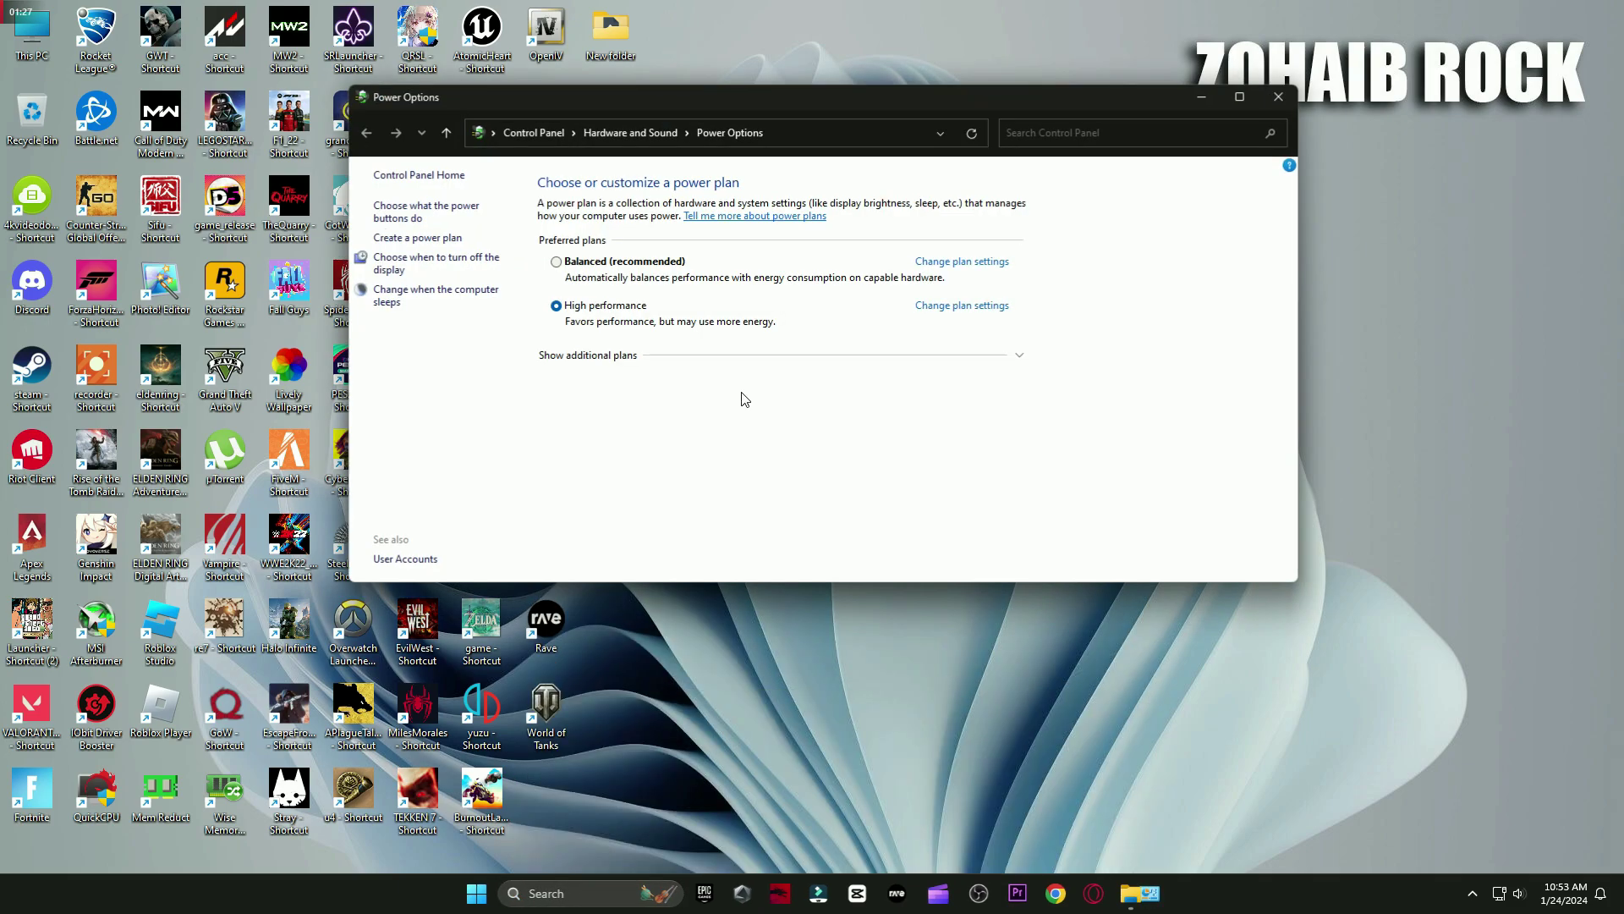
drag(896, 103, 1129, 176)
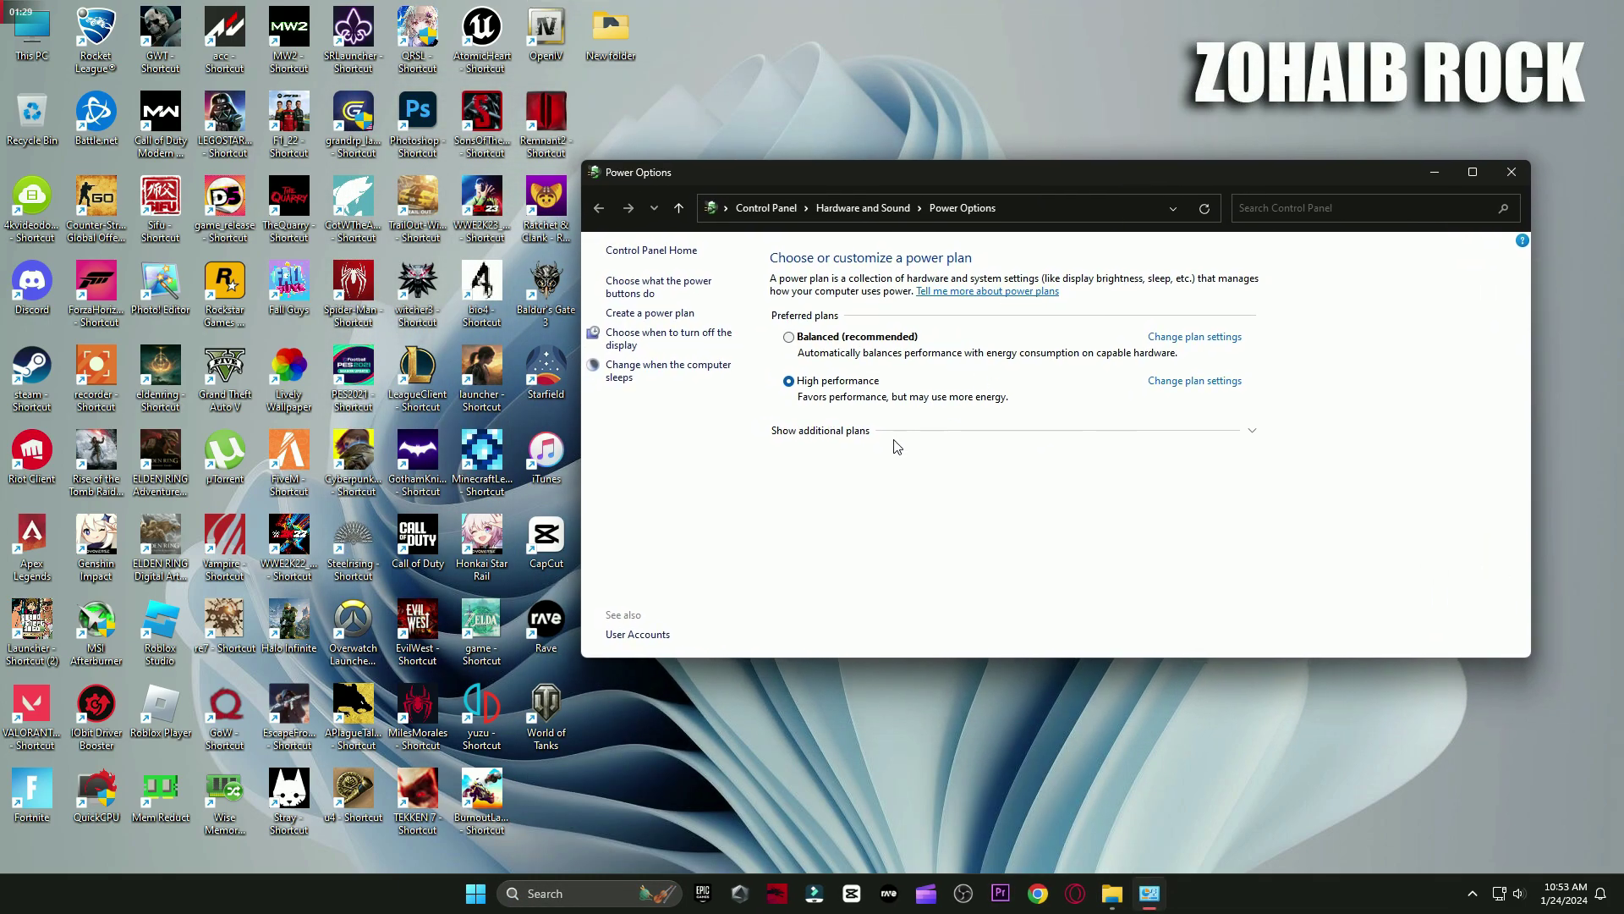
click(844, 442)
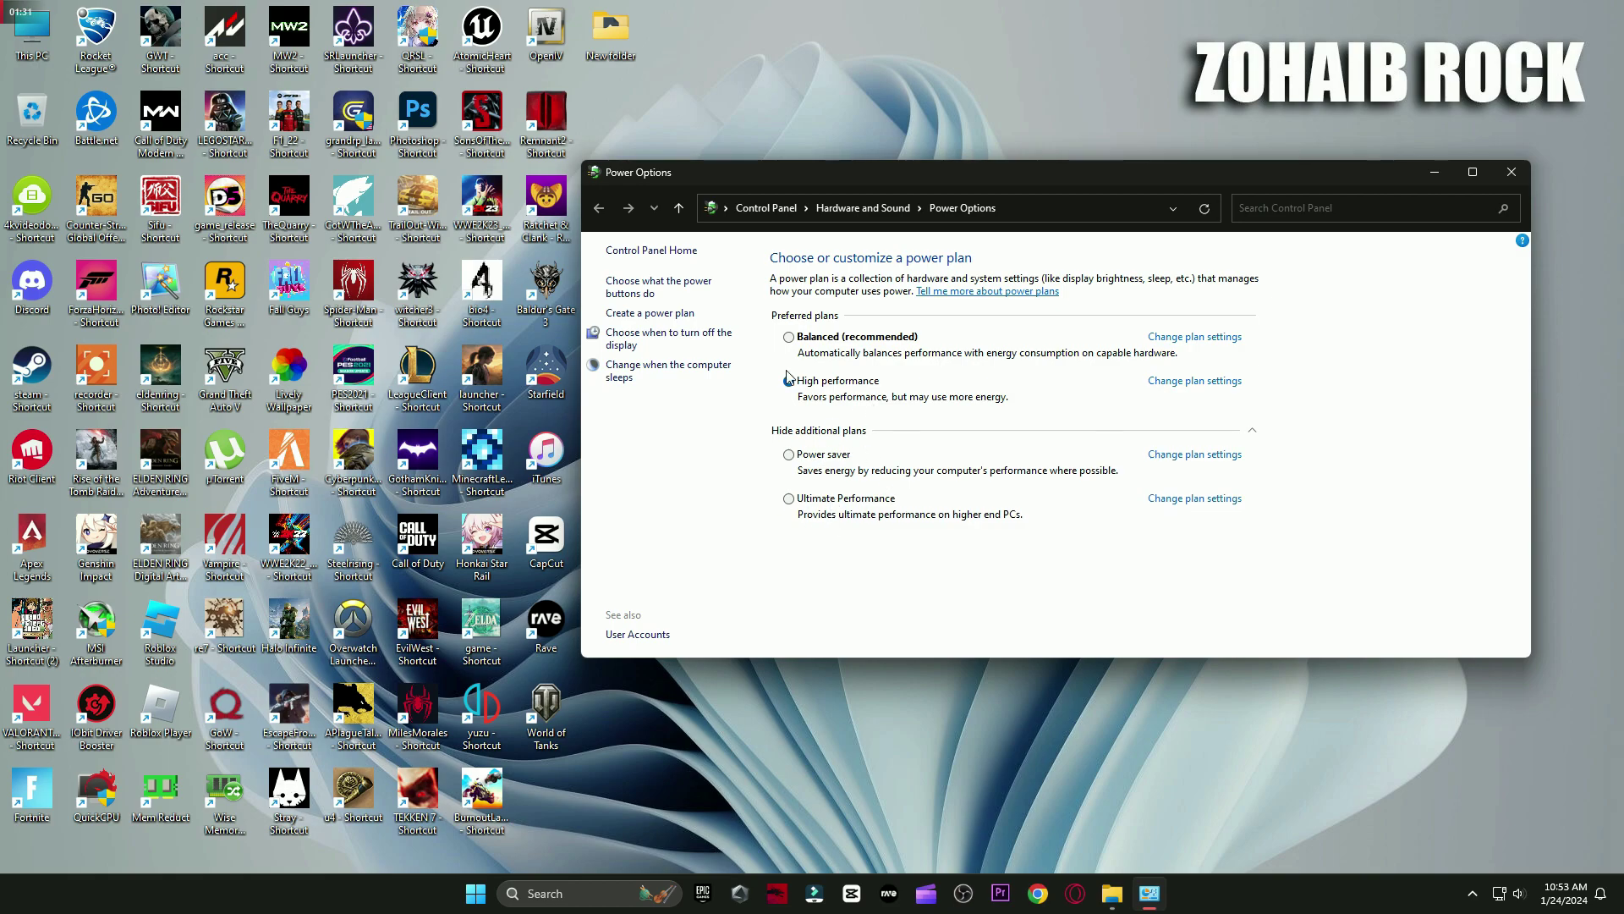
click(1250, 431)
click(1510, 174)
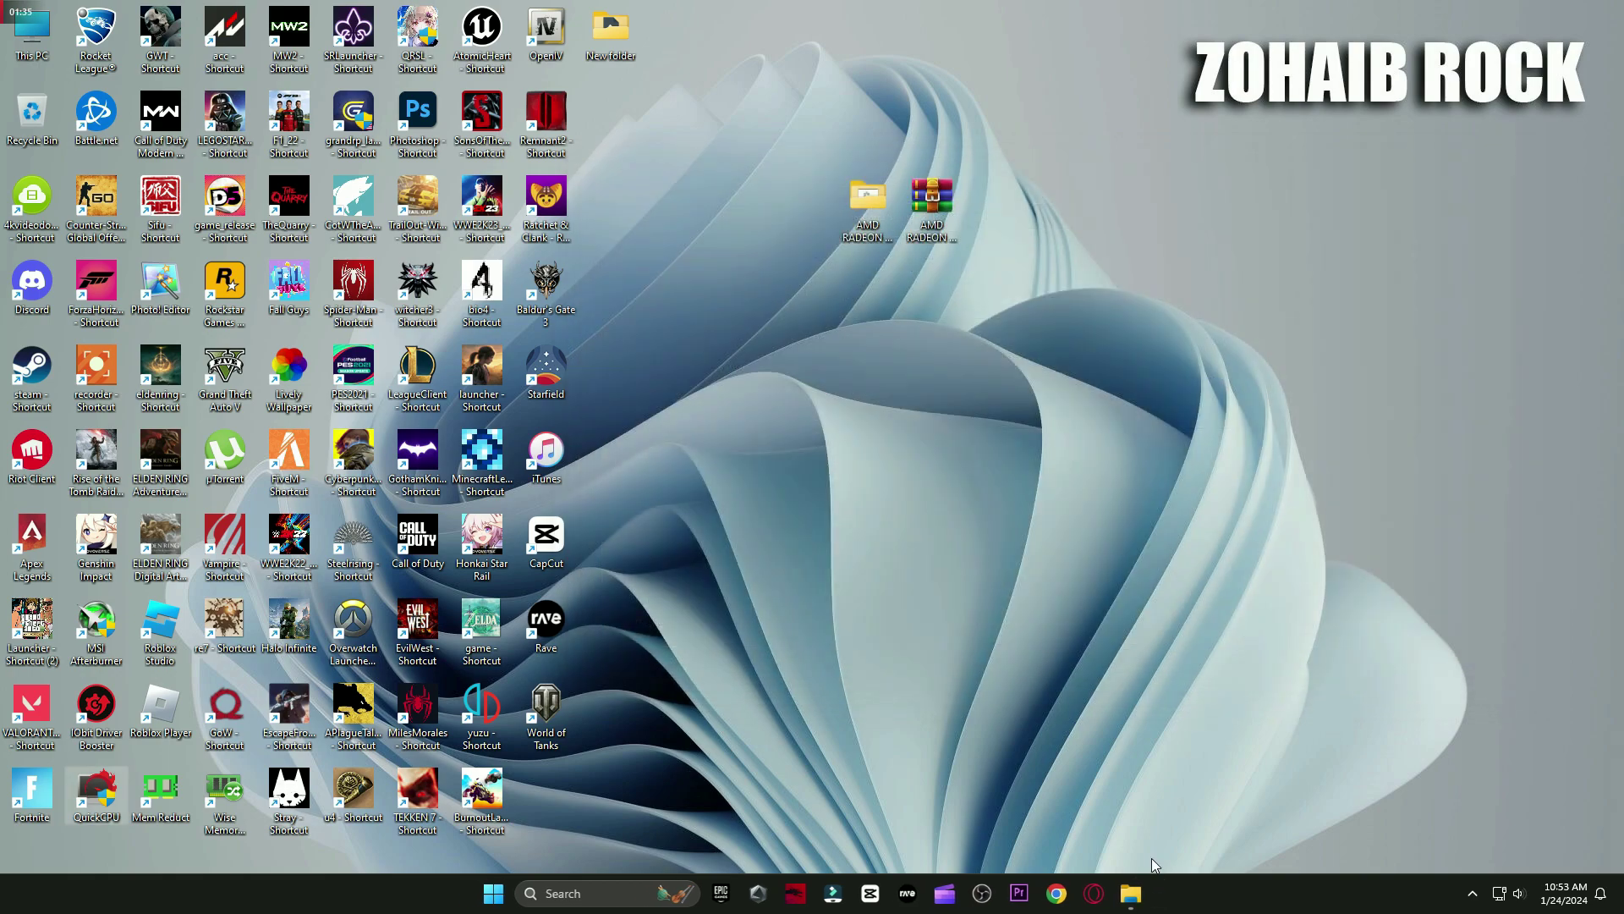
- Return to the optimization pack, open the 3 Cleanup folder and run Delete Prefetch Files
double_click(928, 206)
click(521, 169)
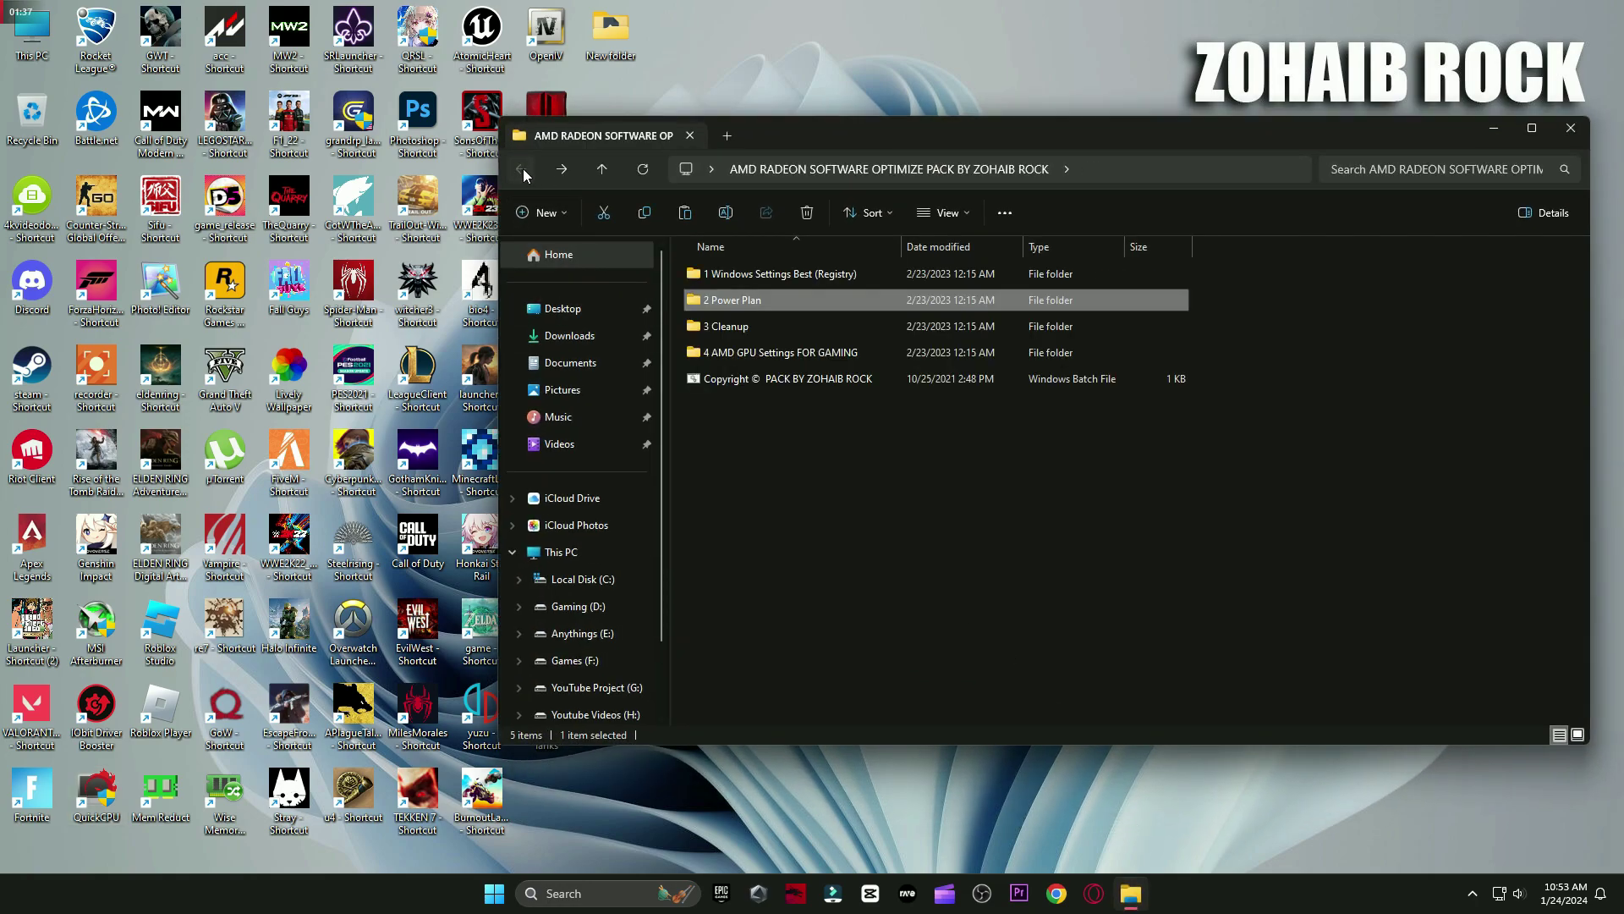
double_click(692, 328)
click(744, 274)
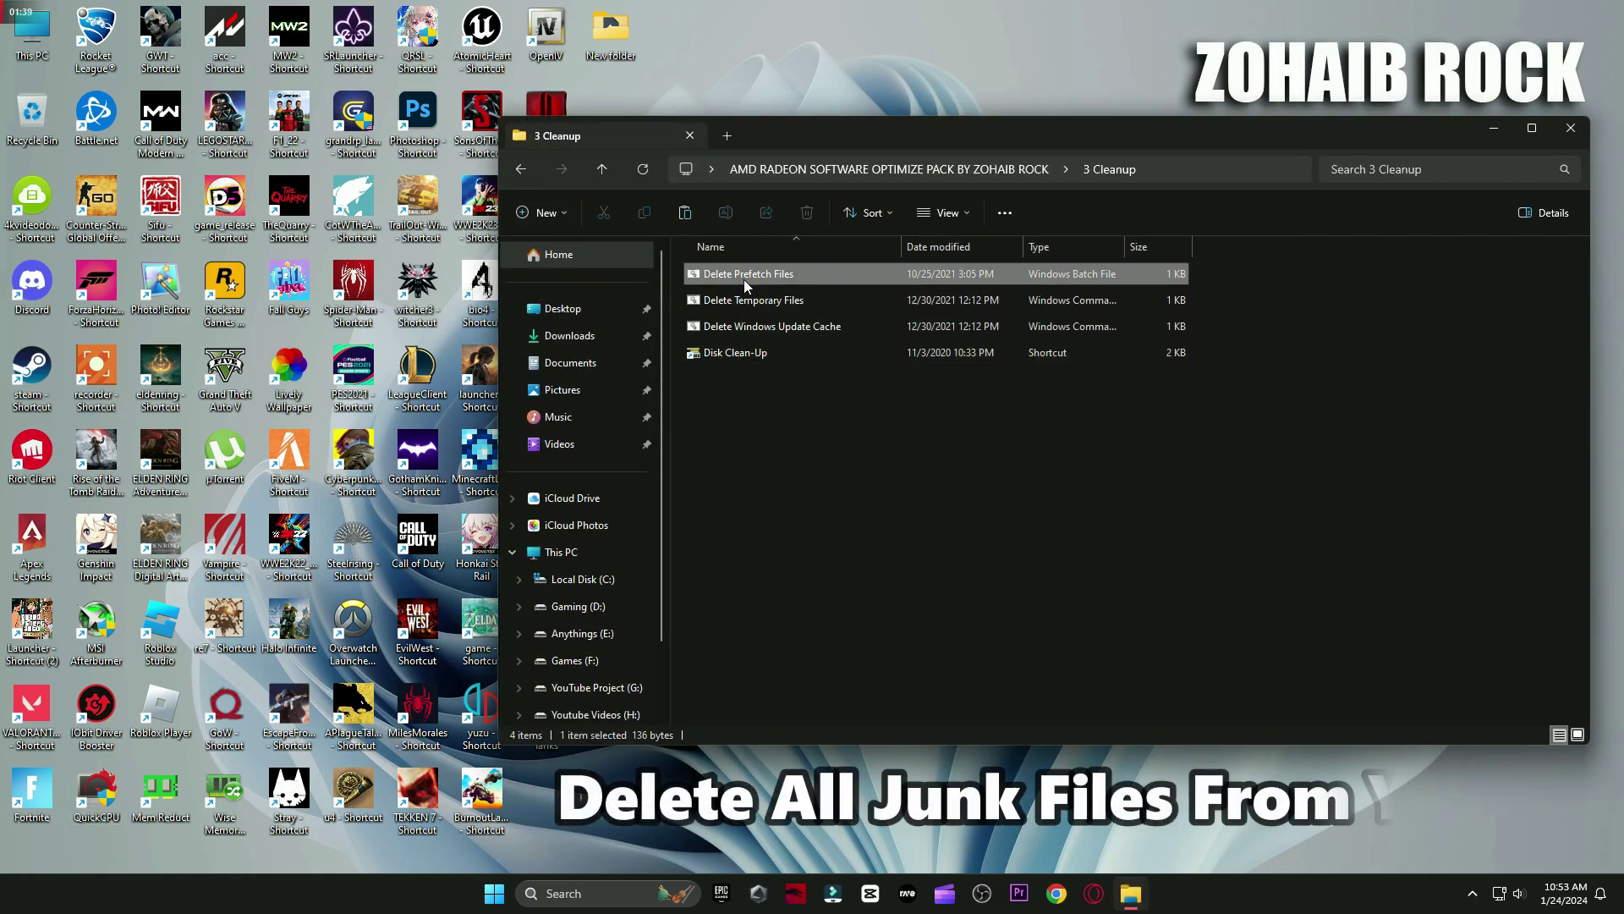
- Run the Delete Temporary Files and Delete Windows Update Cache scripts and dismiss their console windows
click(751, 300)
double_click(753, 298)
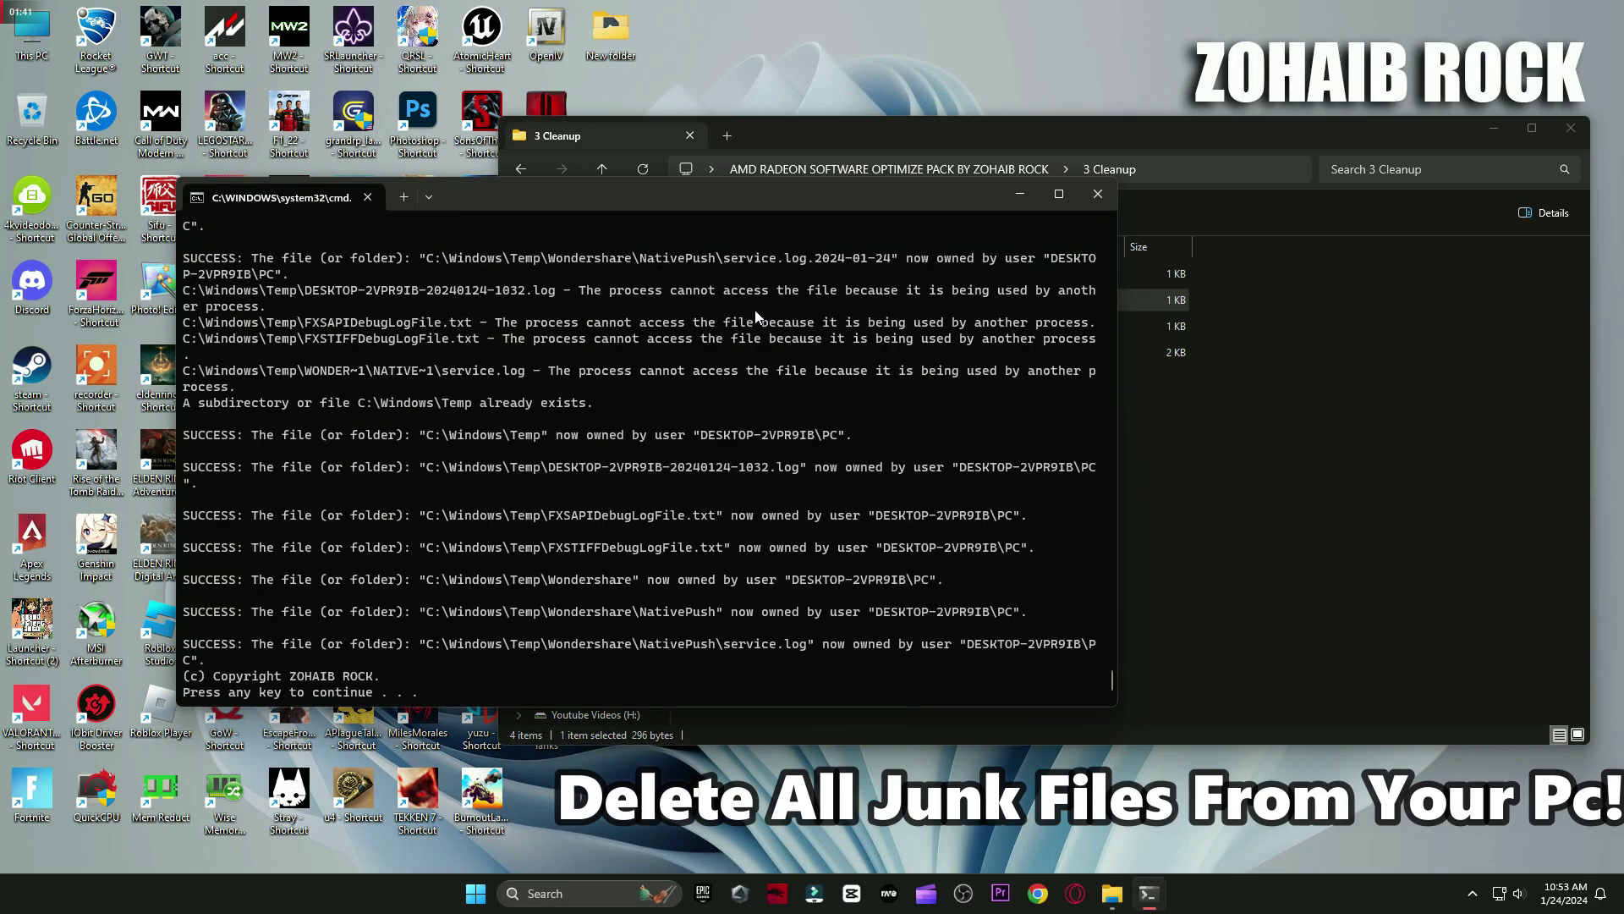
key(Return)
click(765, 327)
double_click(765, 326)
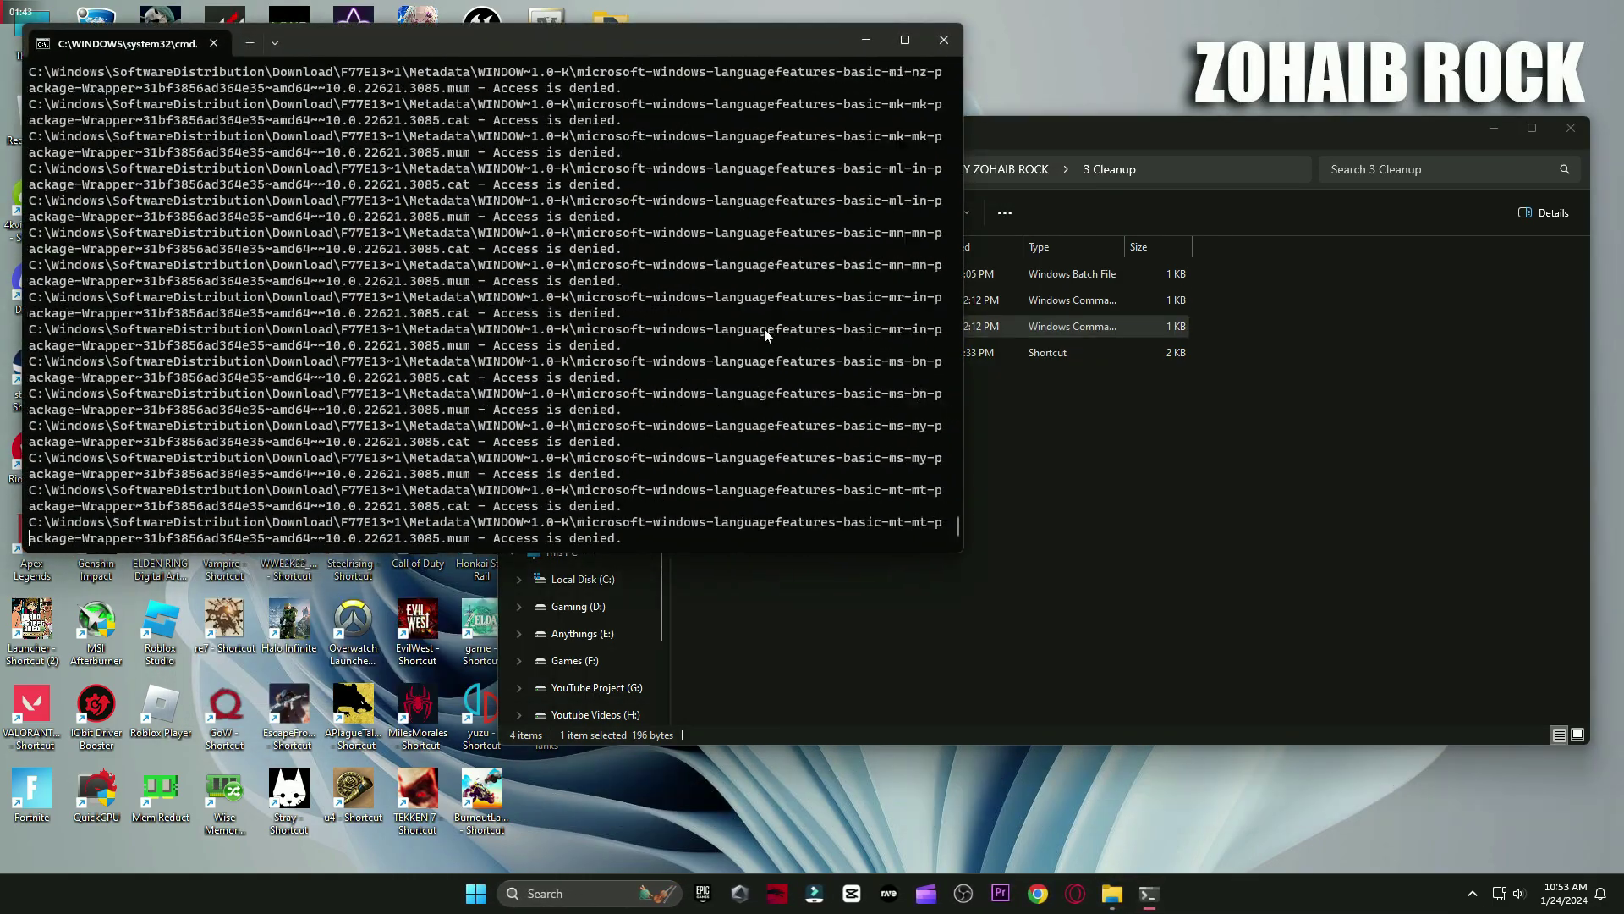
key(Return)
- Run Disk Clean-Up on drive C: with the remaining file categories ticked and confirm deleting the files
double_click(761, 352)
click(1493, 128)
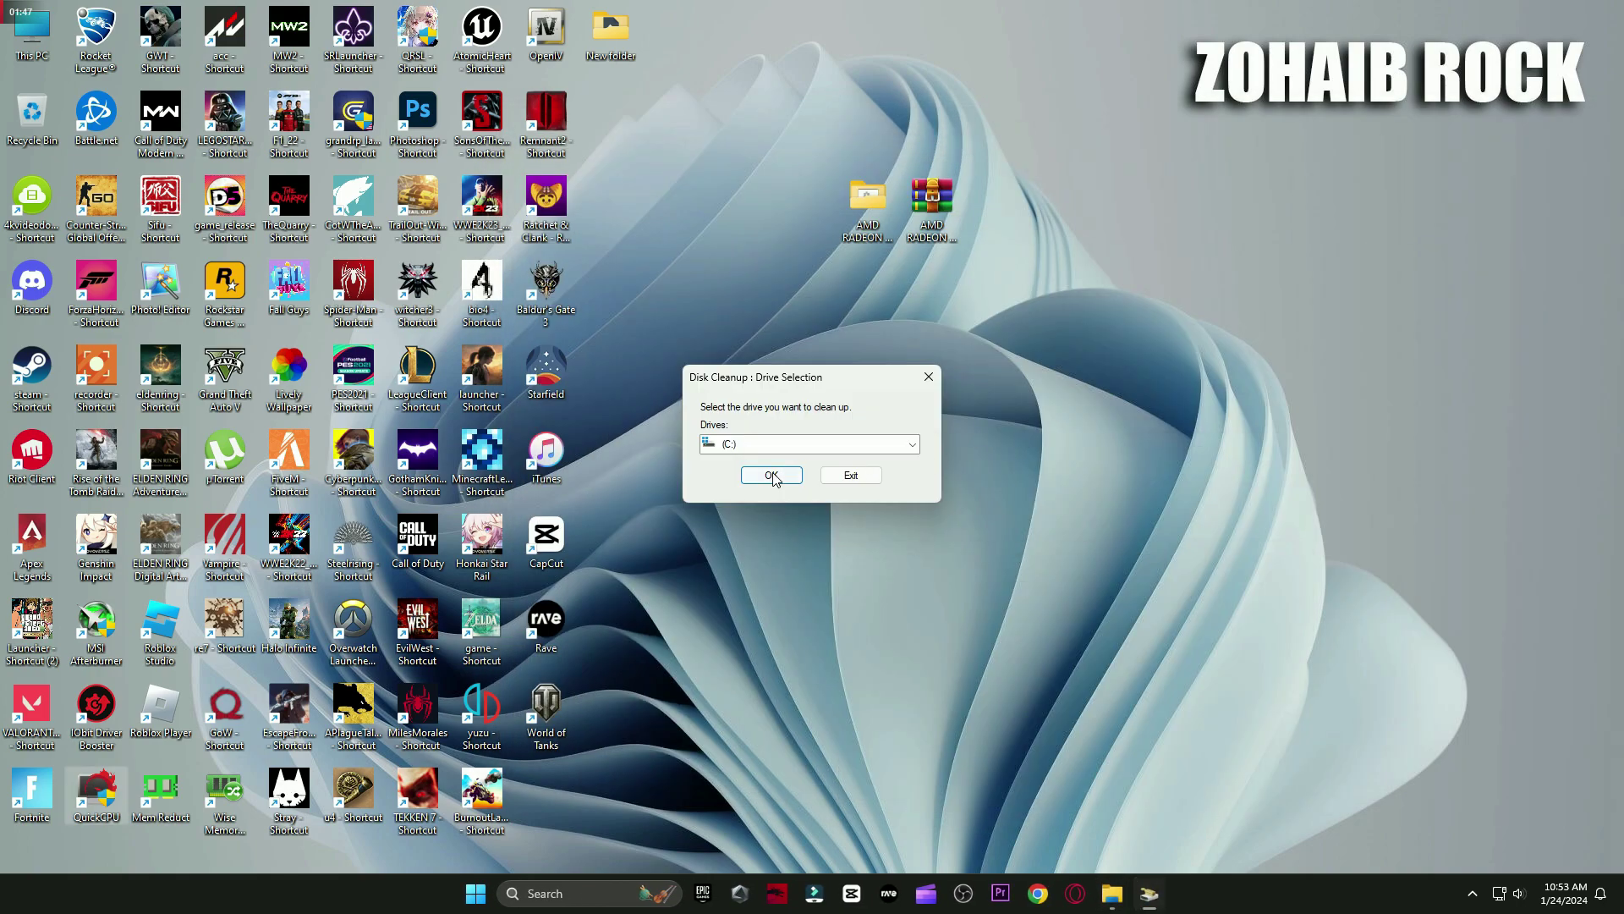
click(769, 474)
drag(240, 34, 965, 124)
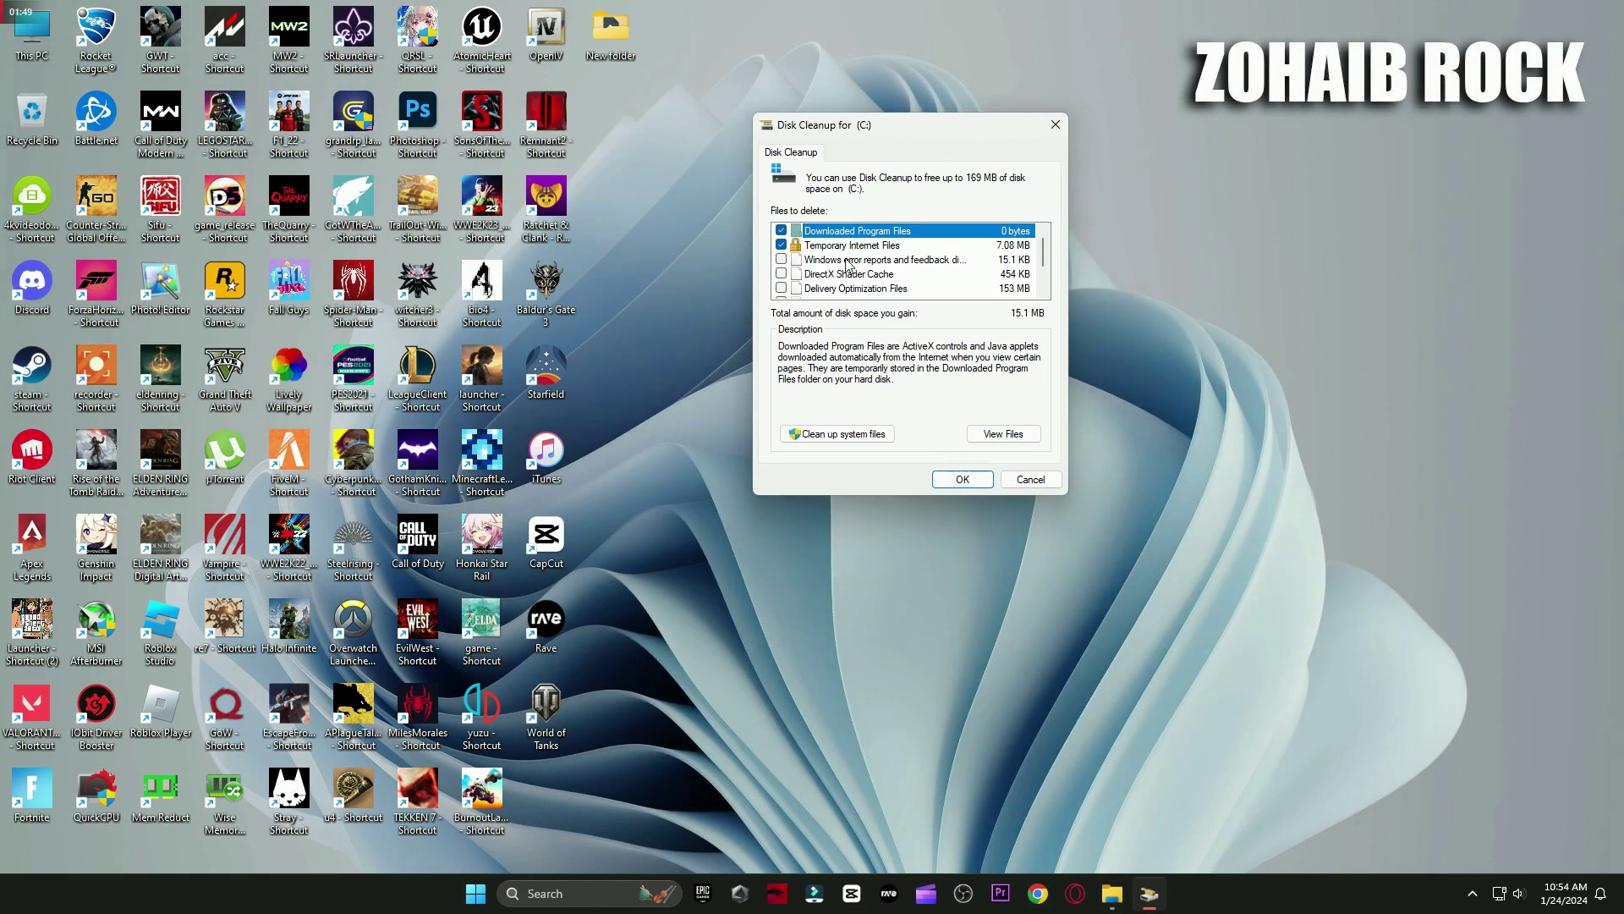
scroll(801, 265, down, 1)
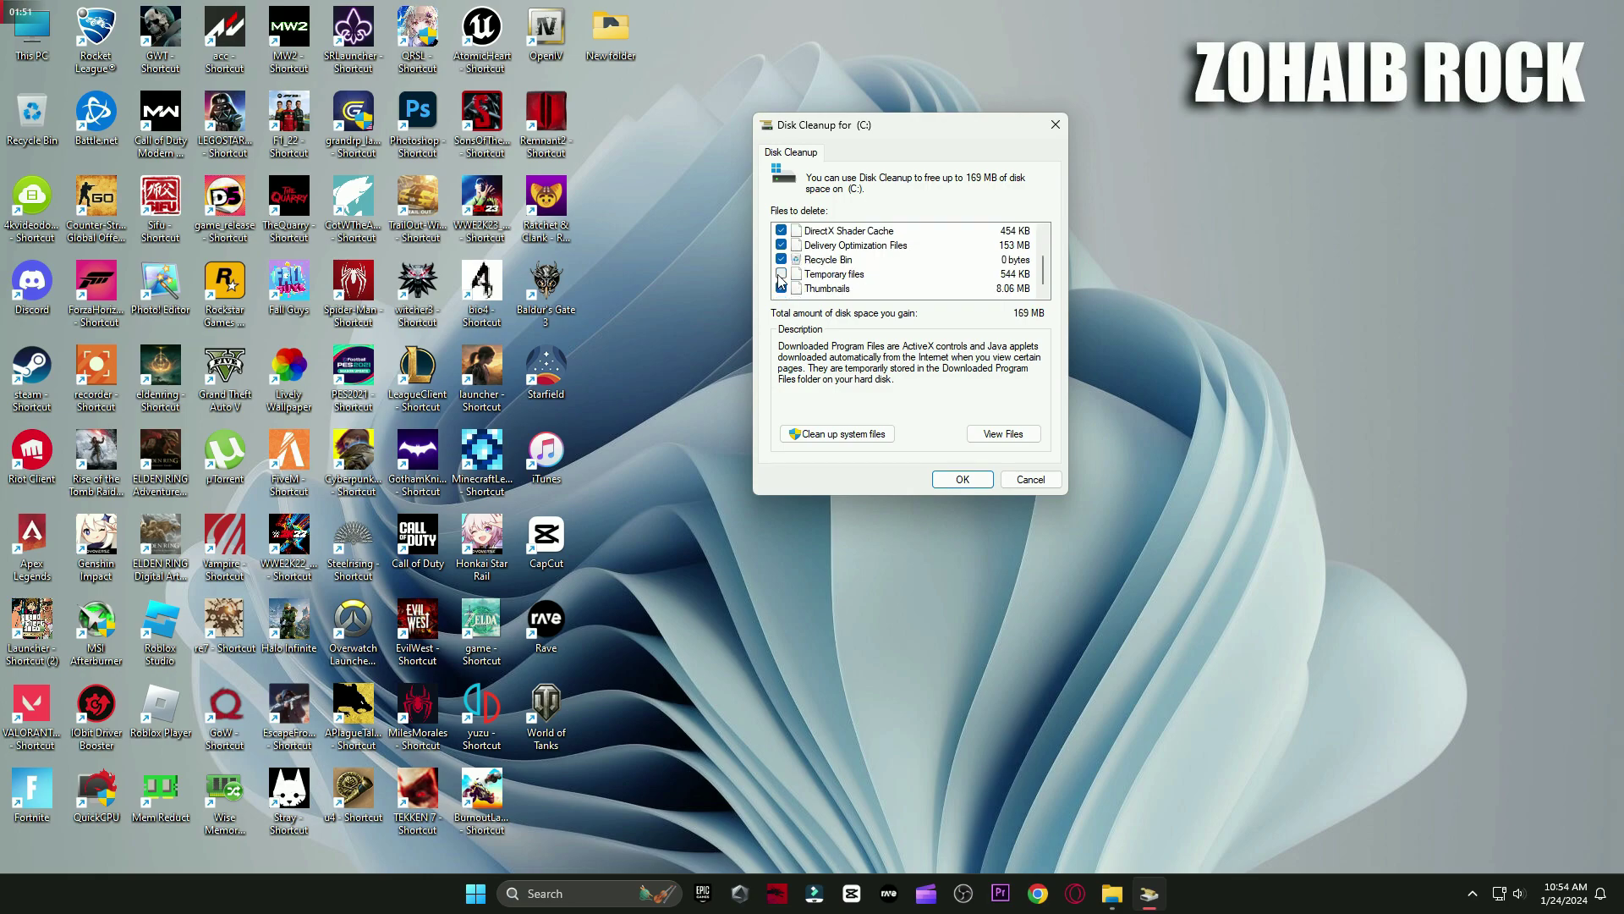
click(962, 478)
click(841, 455)
drag(794, 381, 890, 326)
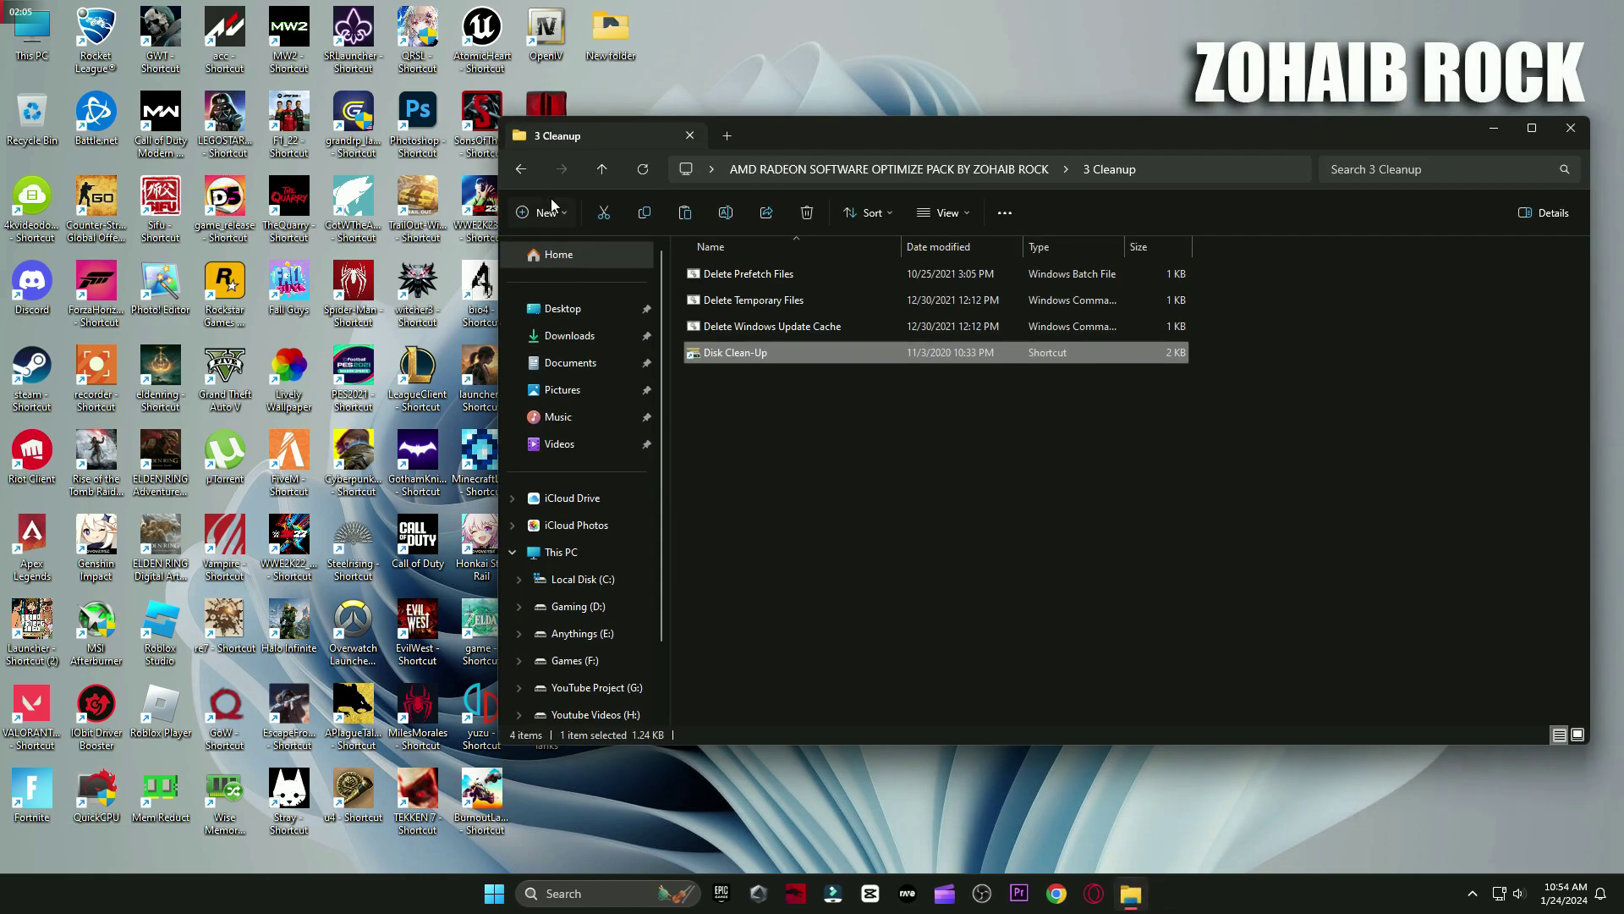
- Open the 4 AMD GPU Settings FOR GAMING folder and look through its AMD settings reference pictures
click(520, 169)
double_click(723, 352)
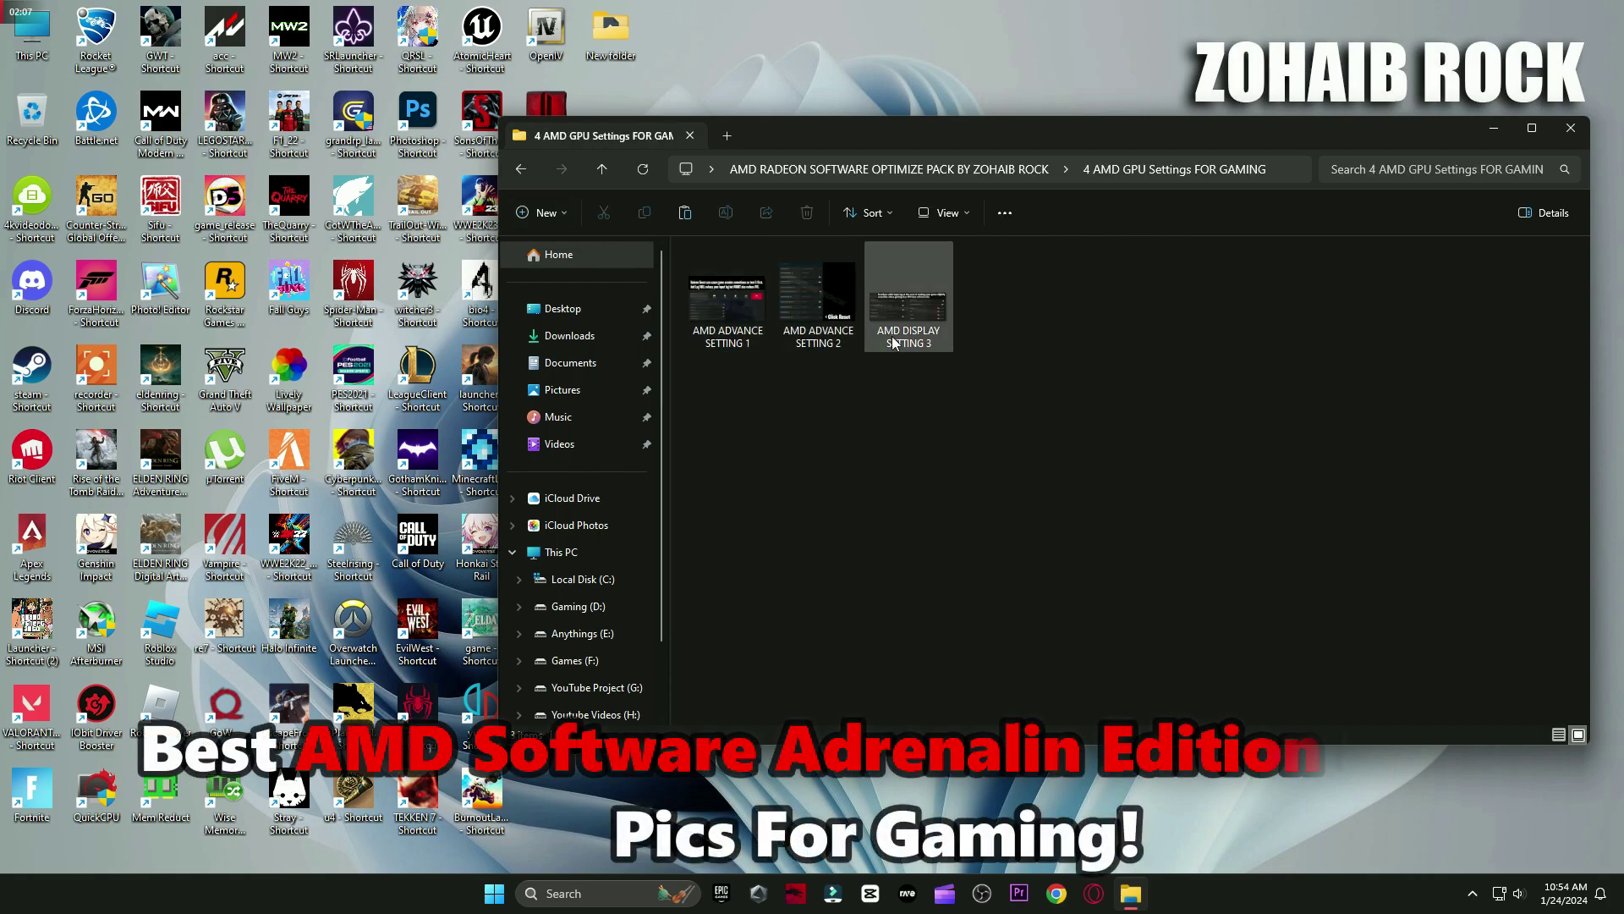
double_click(743, 310)
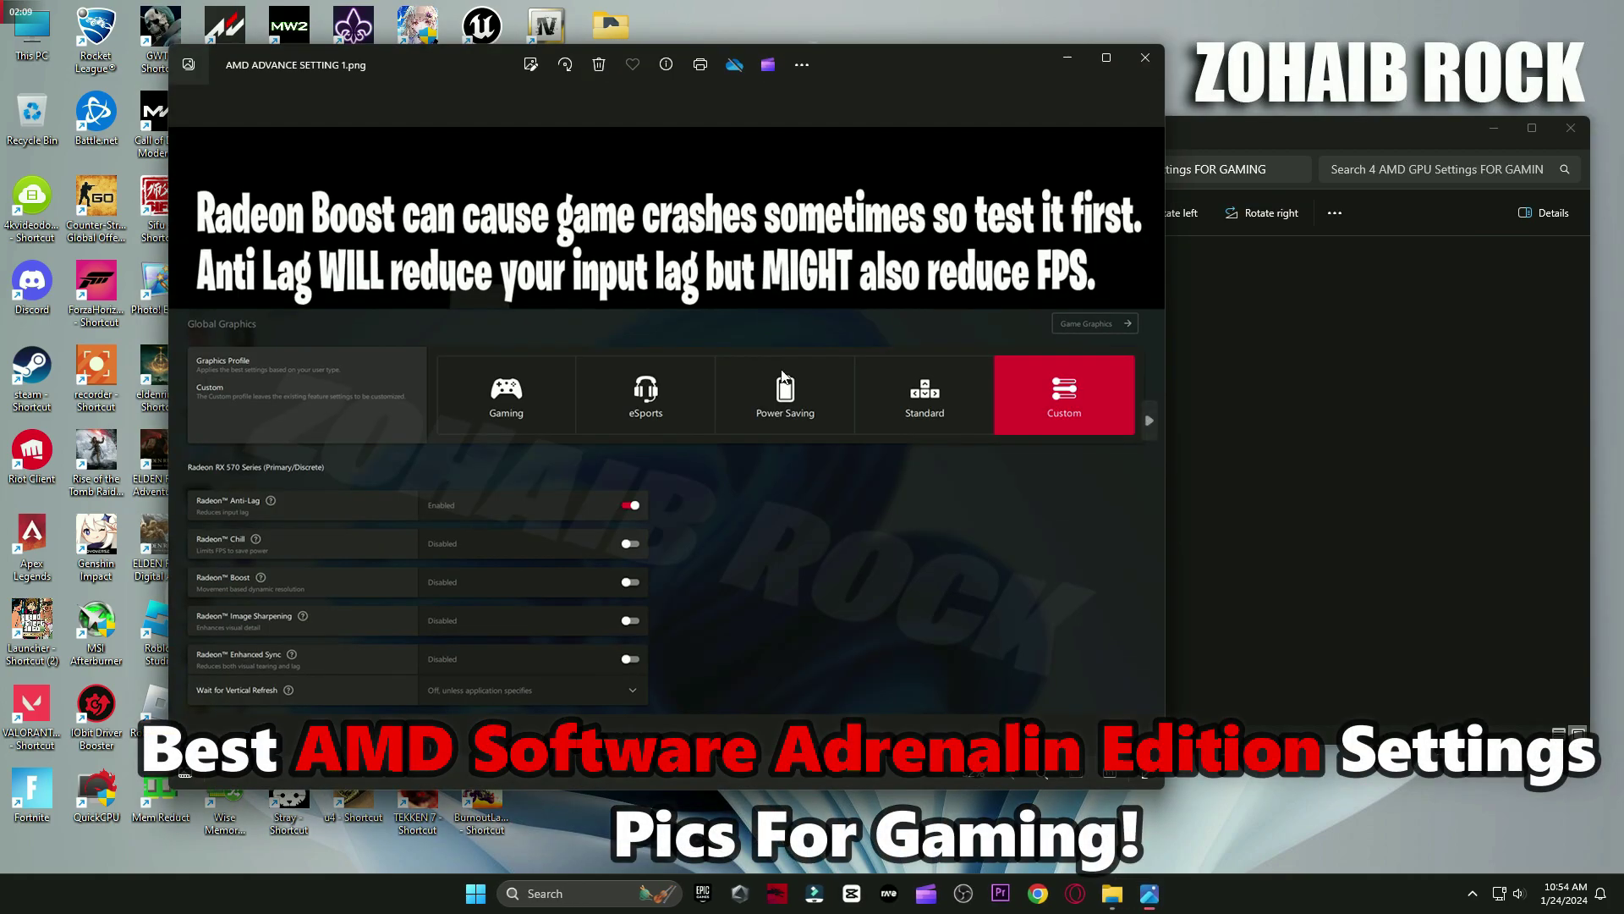
key(Right)
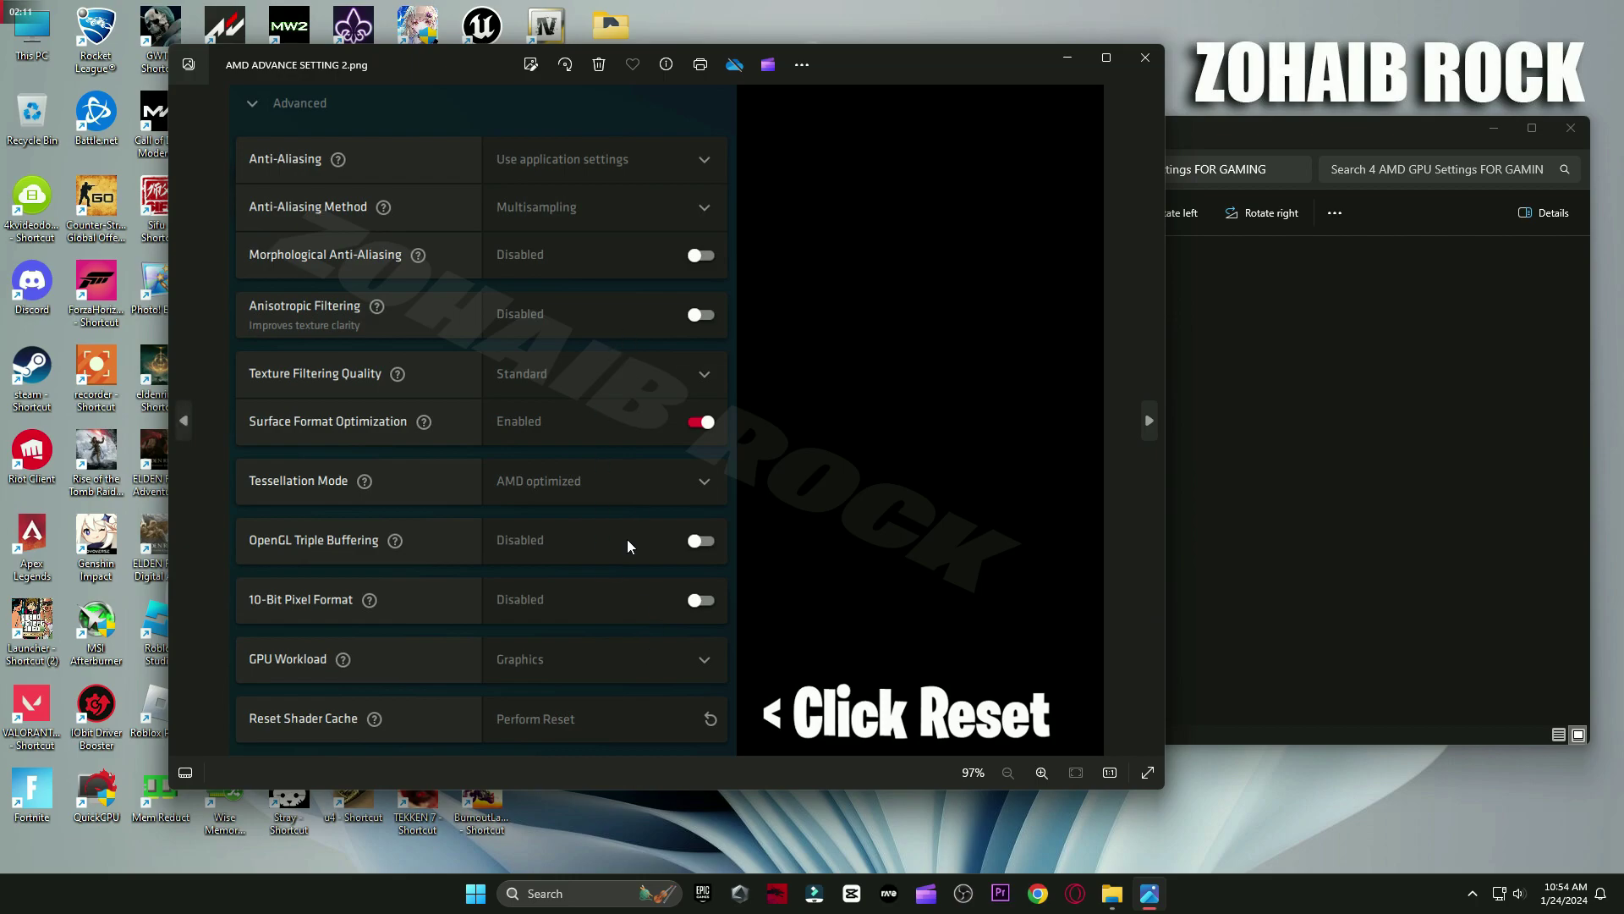
key(Right)
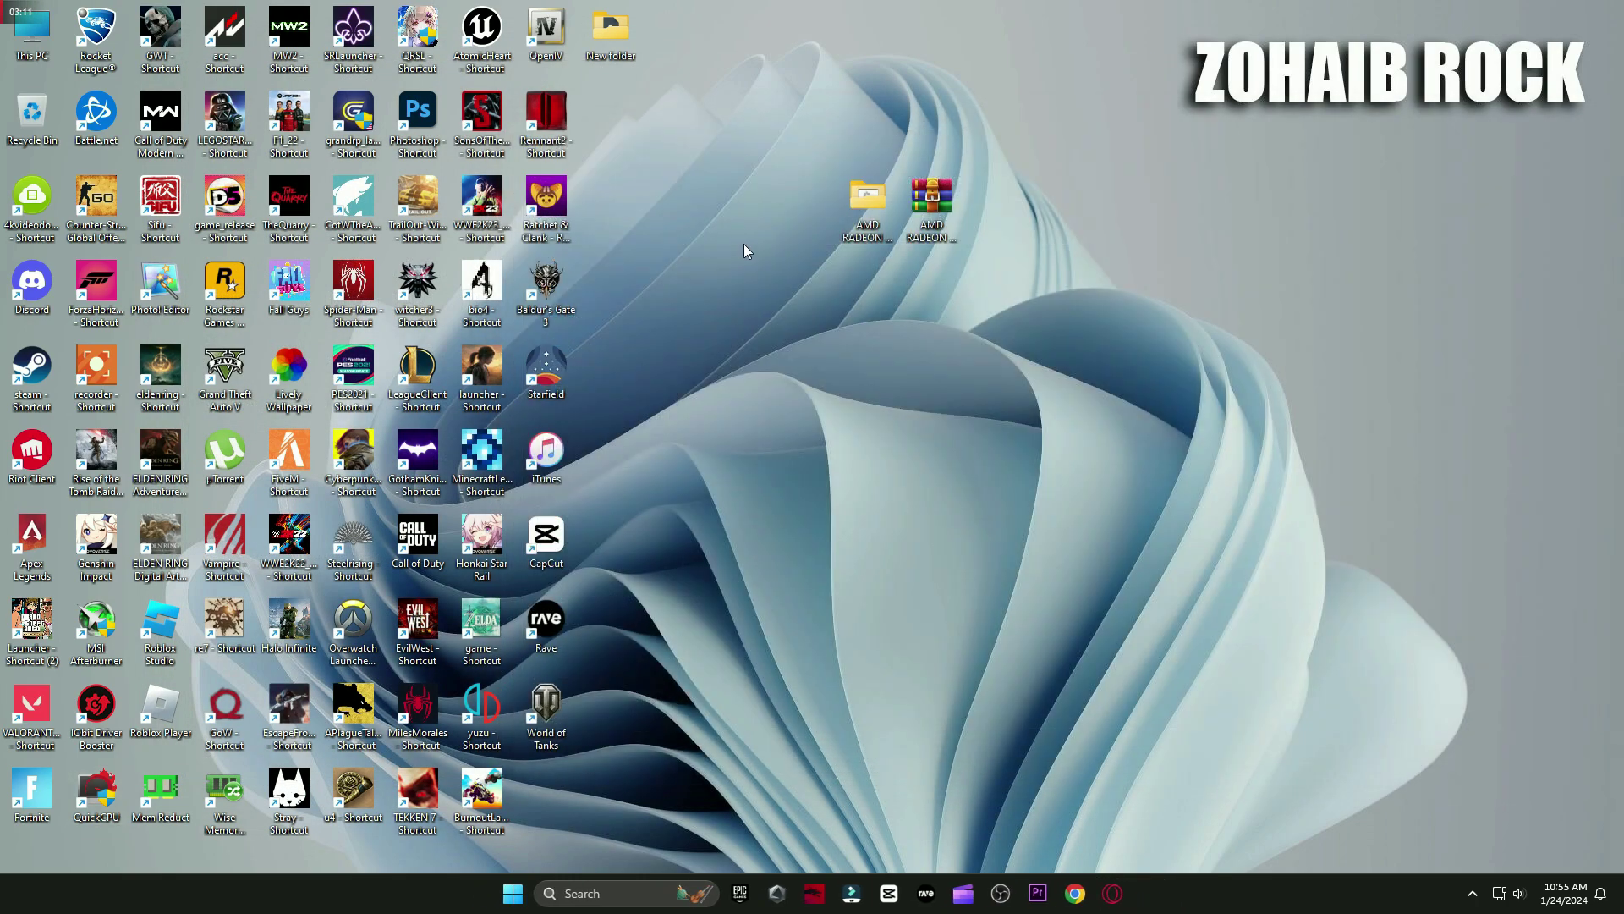
- Switch to AMD Software from the desktop and display the gaming graphics options for the Radeon RX 570
right_click(746, 226)
click(855, 464)
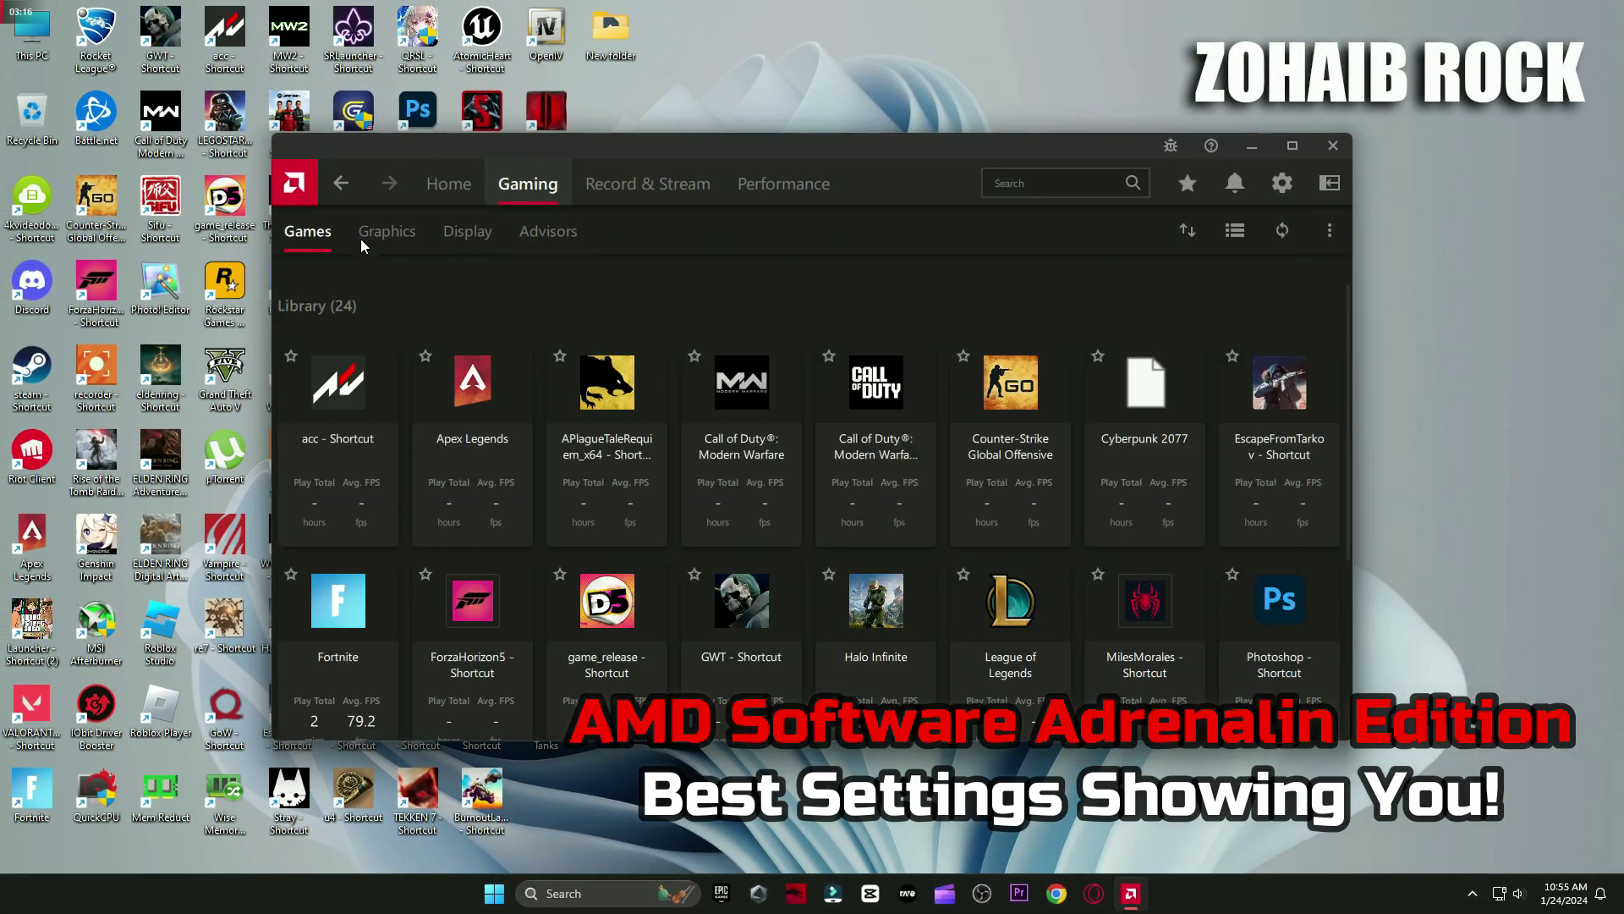
click(389, 245)
scroll(480, 476, down, 3)
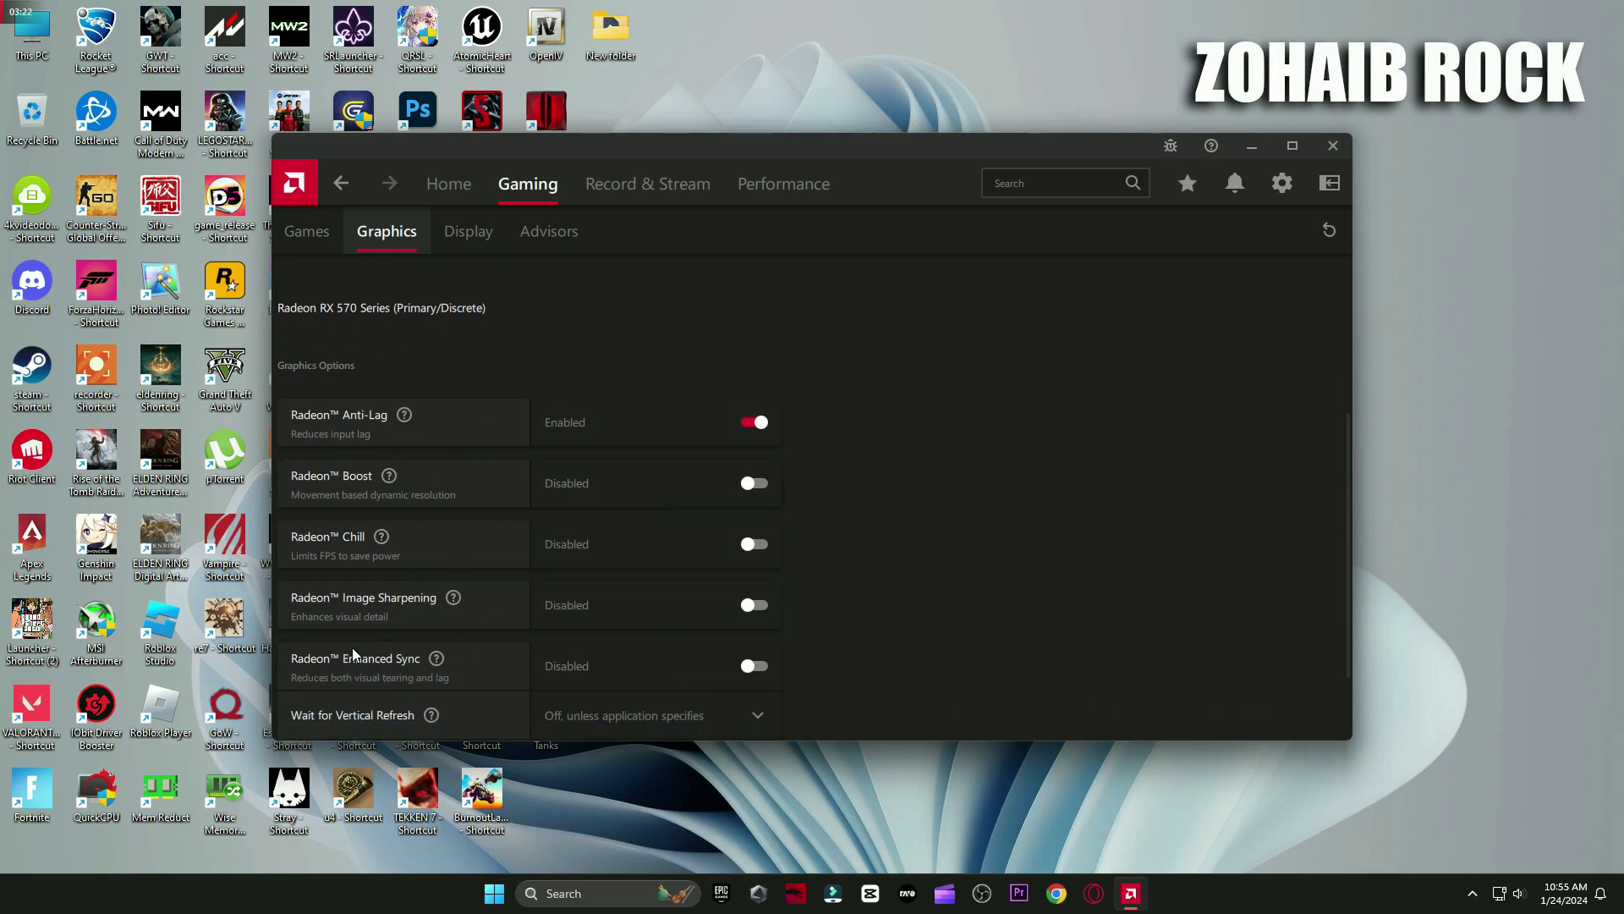
- Set Wait for Vertical Refresh to "Off, unless application specifies" and expand the Advanced graphics settings
click(634, 713)
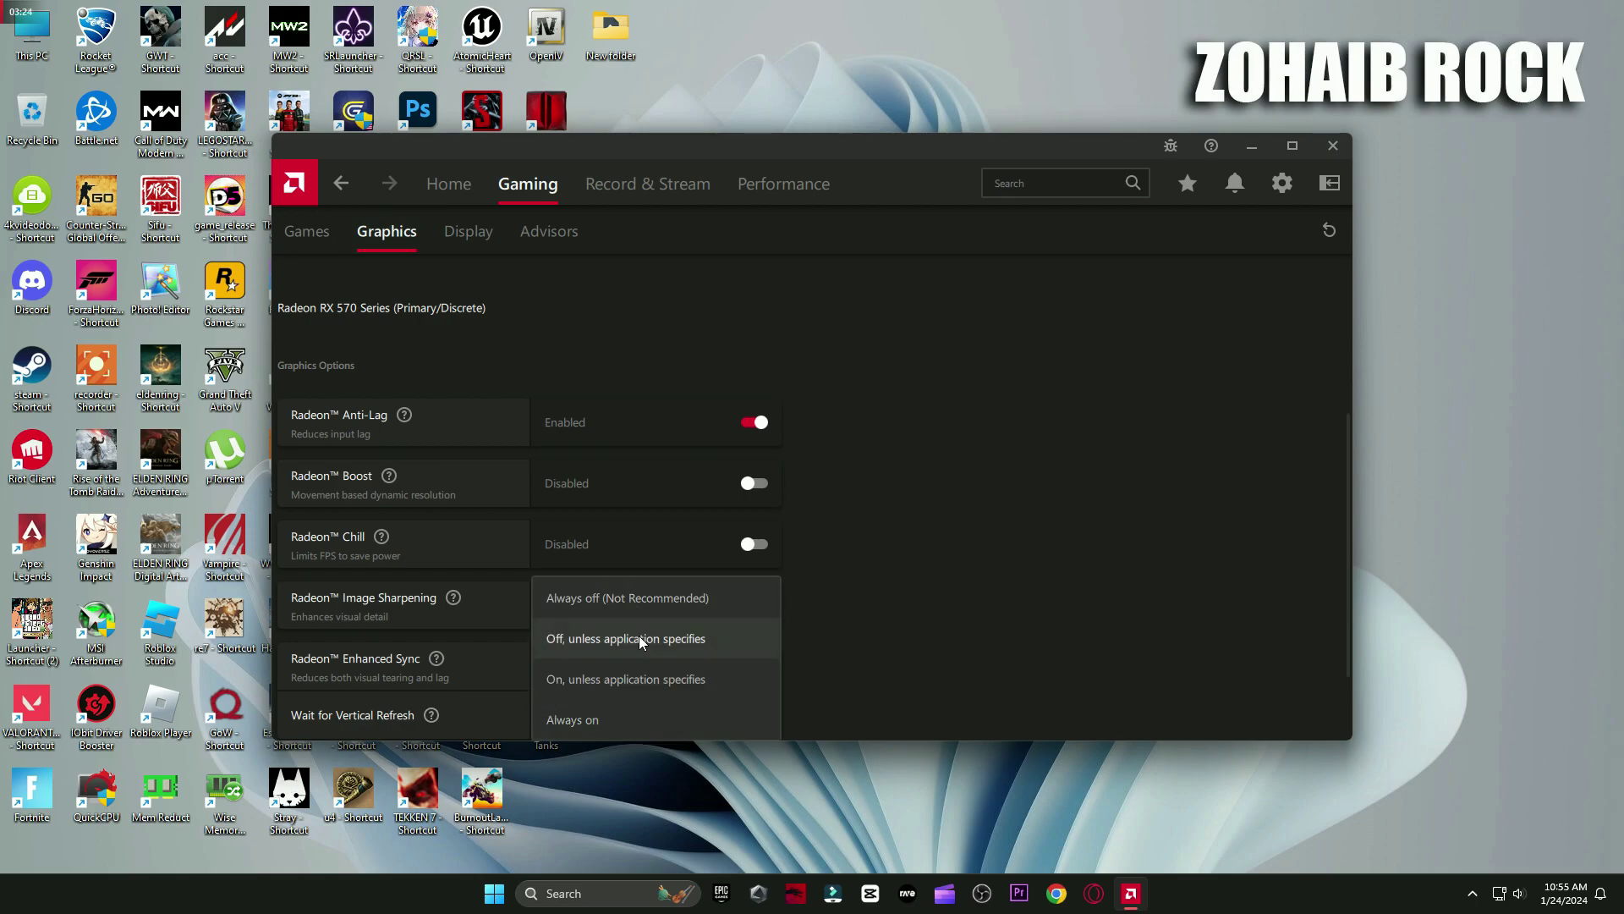
click(683, 637)
scroll(955, 480, down, 1)
click(327, 675)
- Set Texture Filtering Quality to Performance in the advanced graphics settings
scroll(911, 503, down, 5)
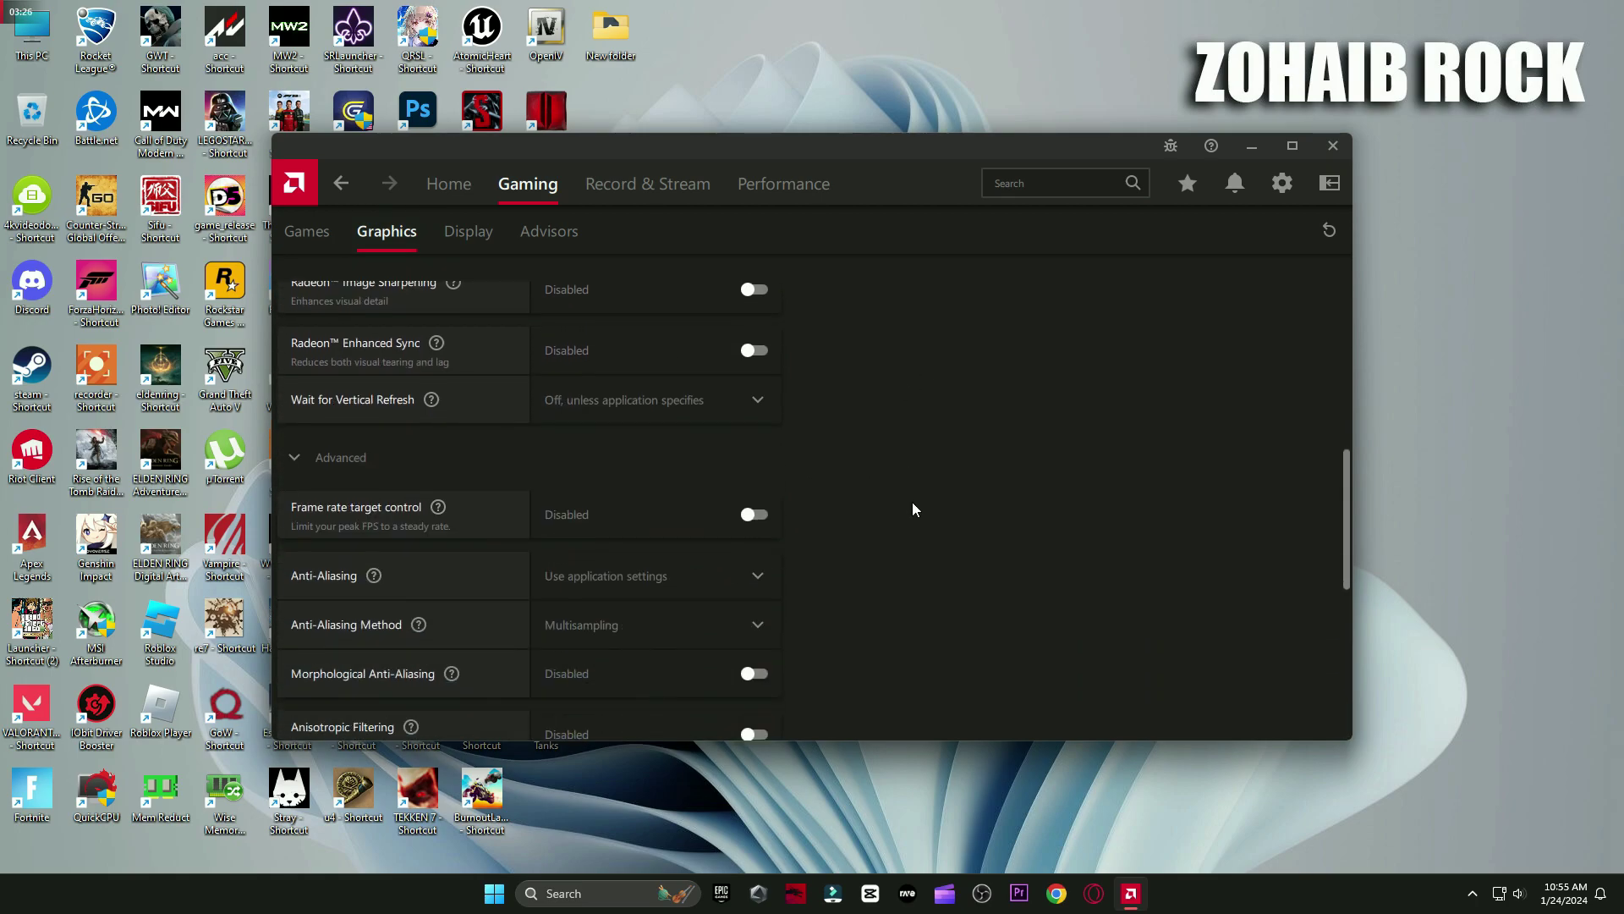
scroll(856, 479, up, 2)
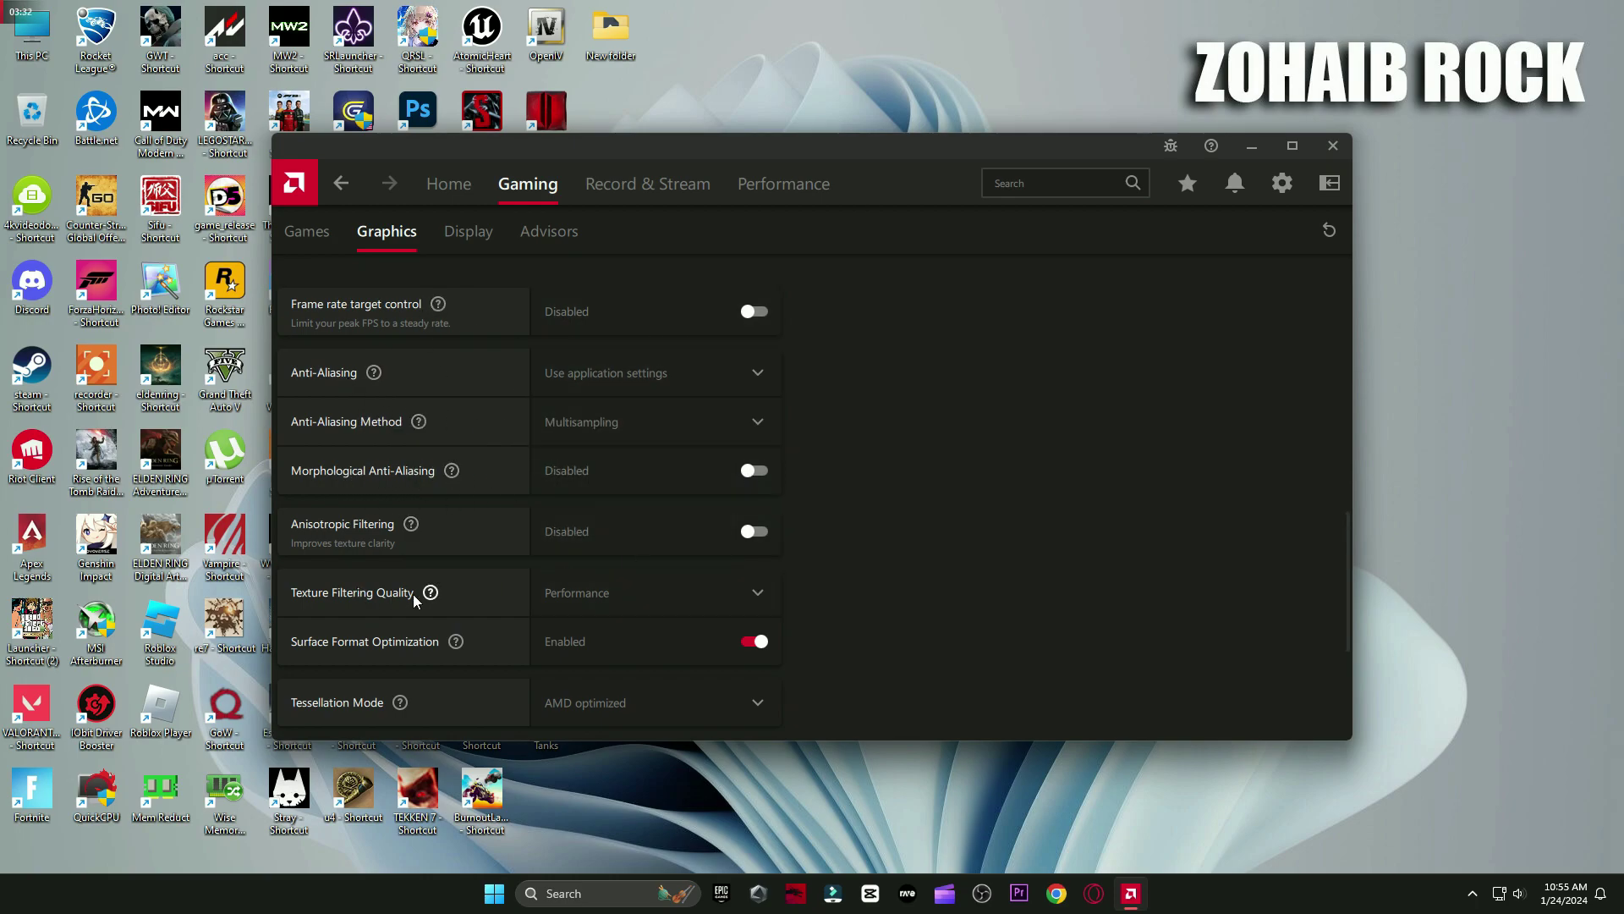
click(677, 592)
click(632, 707)
scroll(677, 593, down, 3)
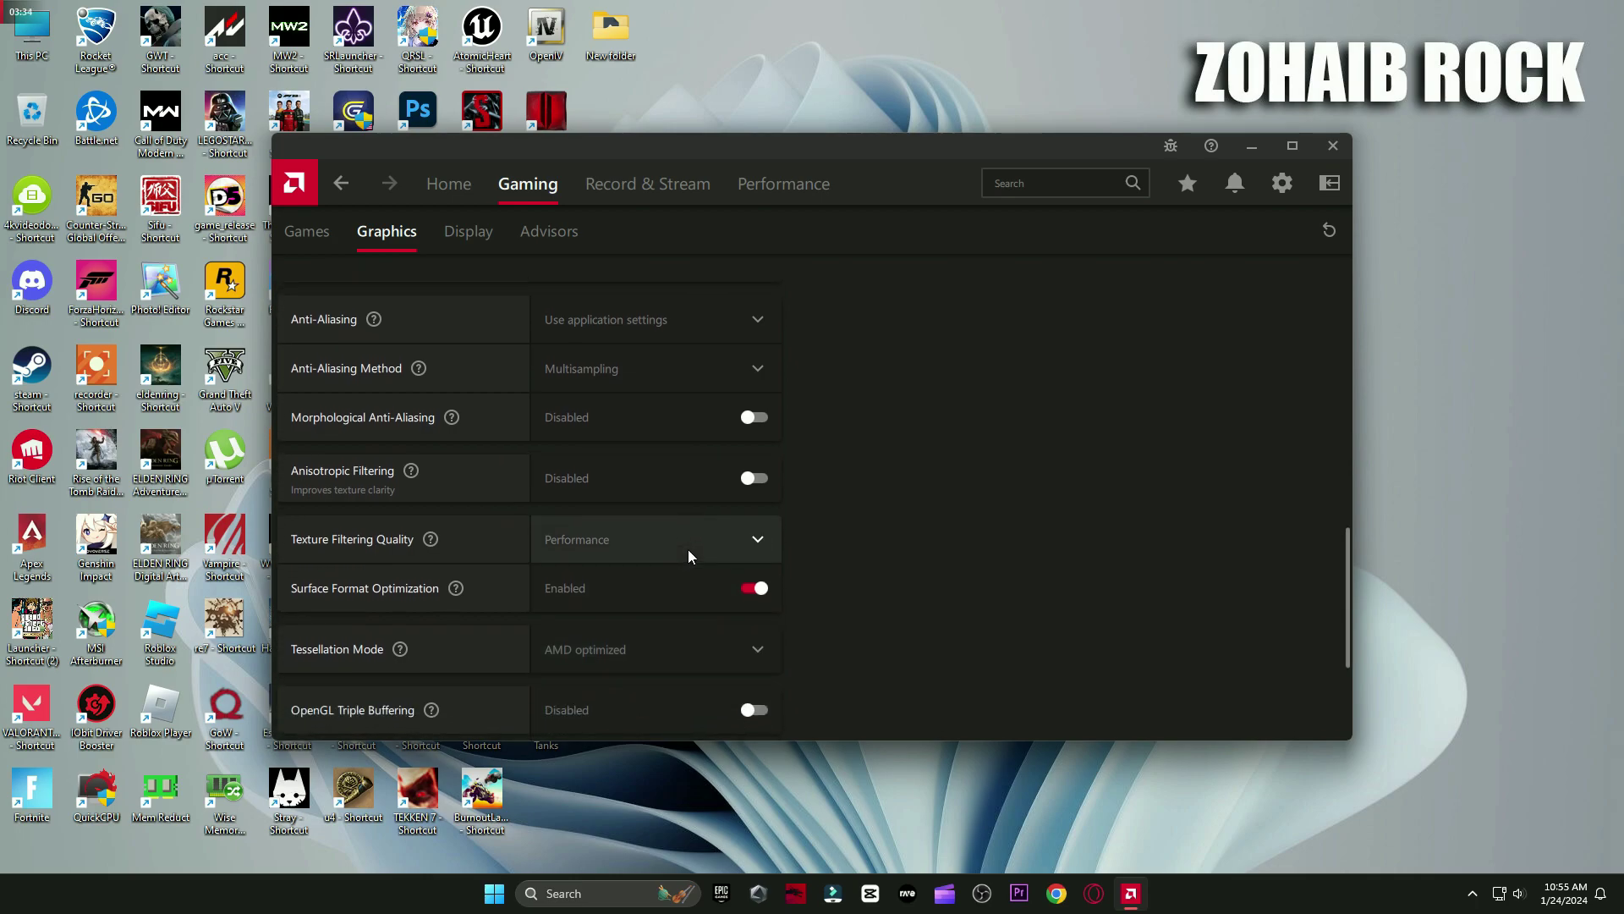
- Examine the remaining advanced graphics settings, the display options and the Game Advisor page
scroll(689, 617, down, 4)
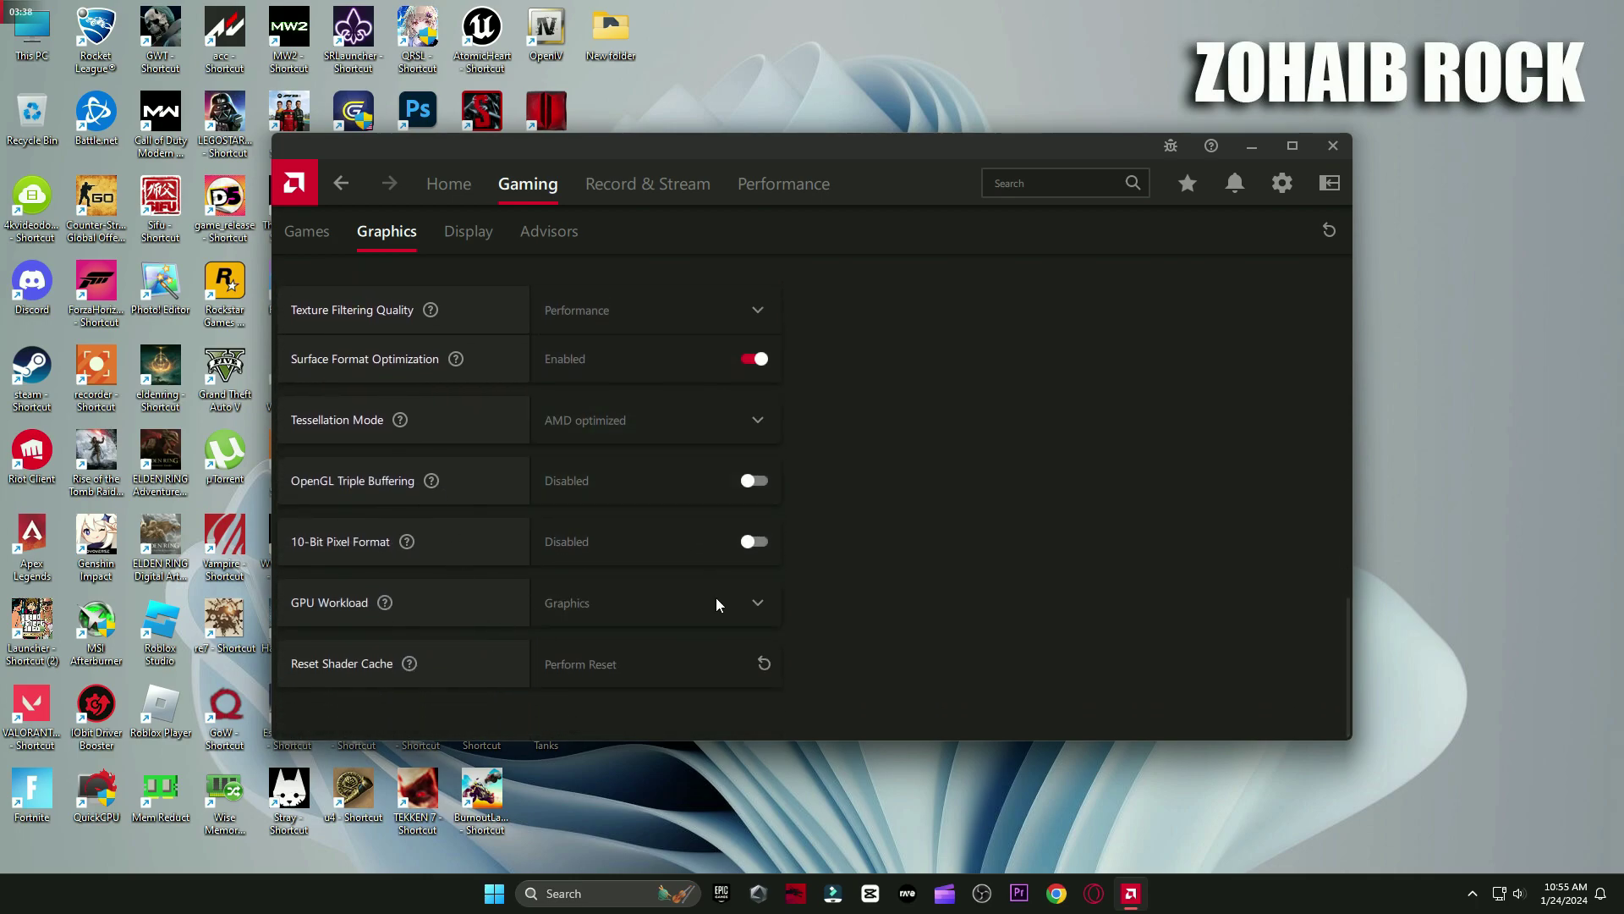
click(469, 254)
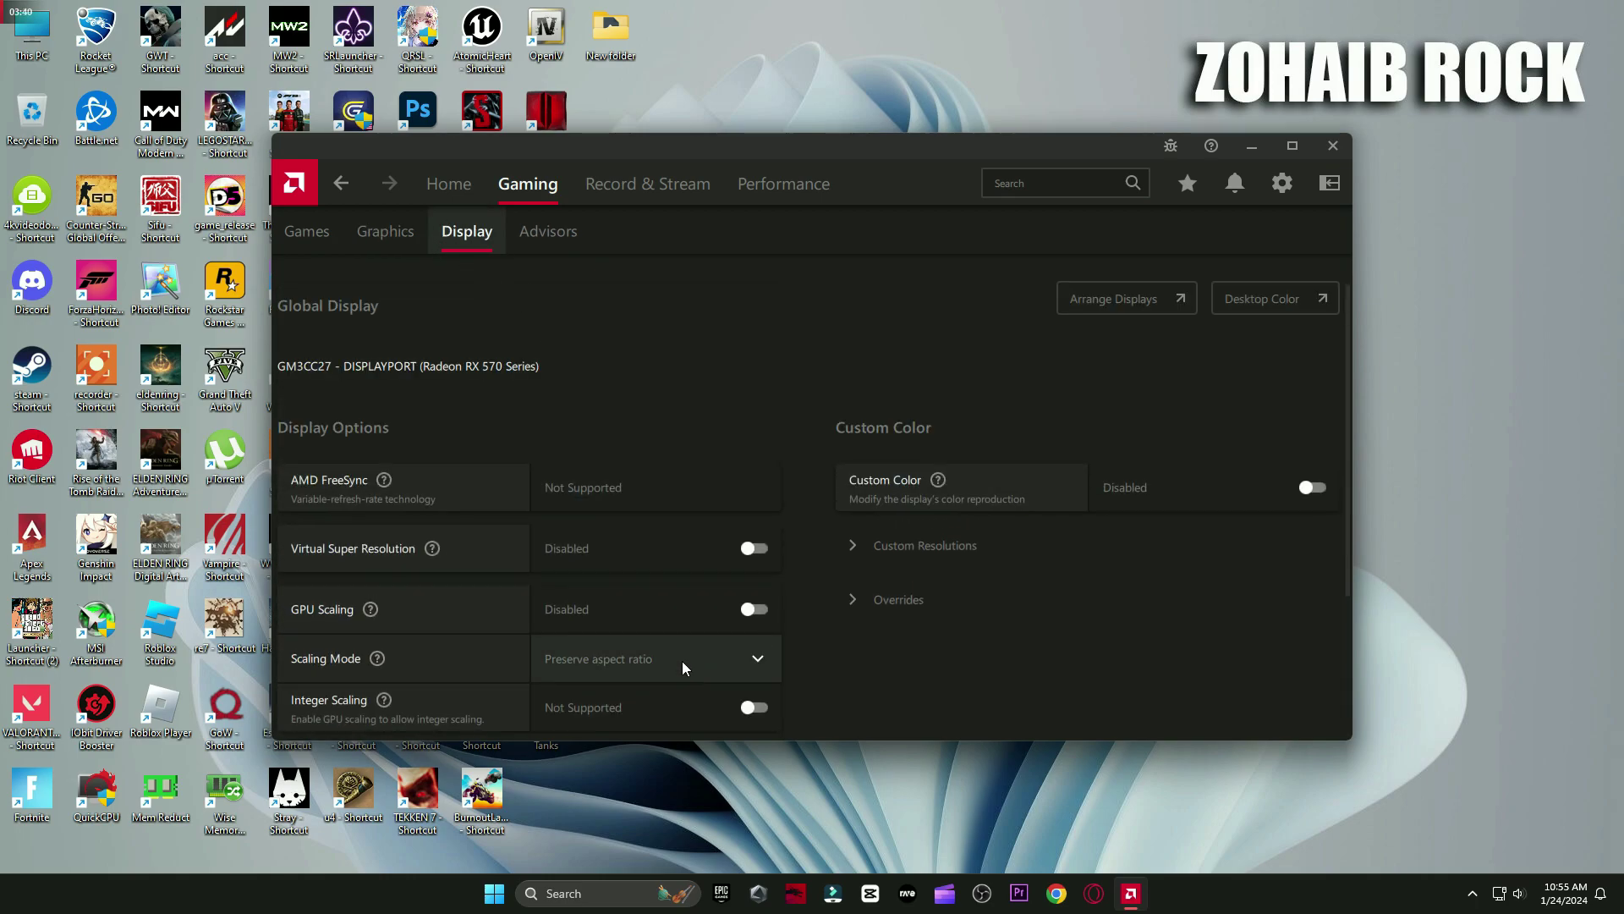
scroll(688, 423, down, 3)
scroll(703, 494, up, 1)
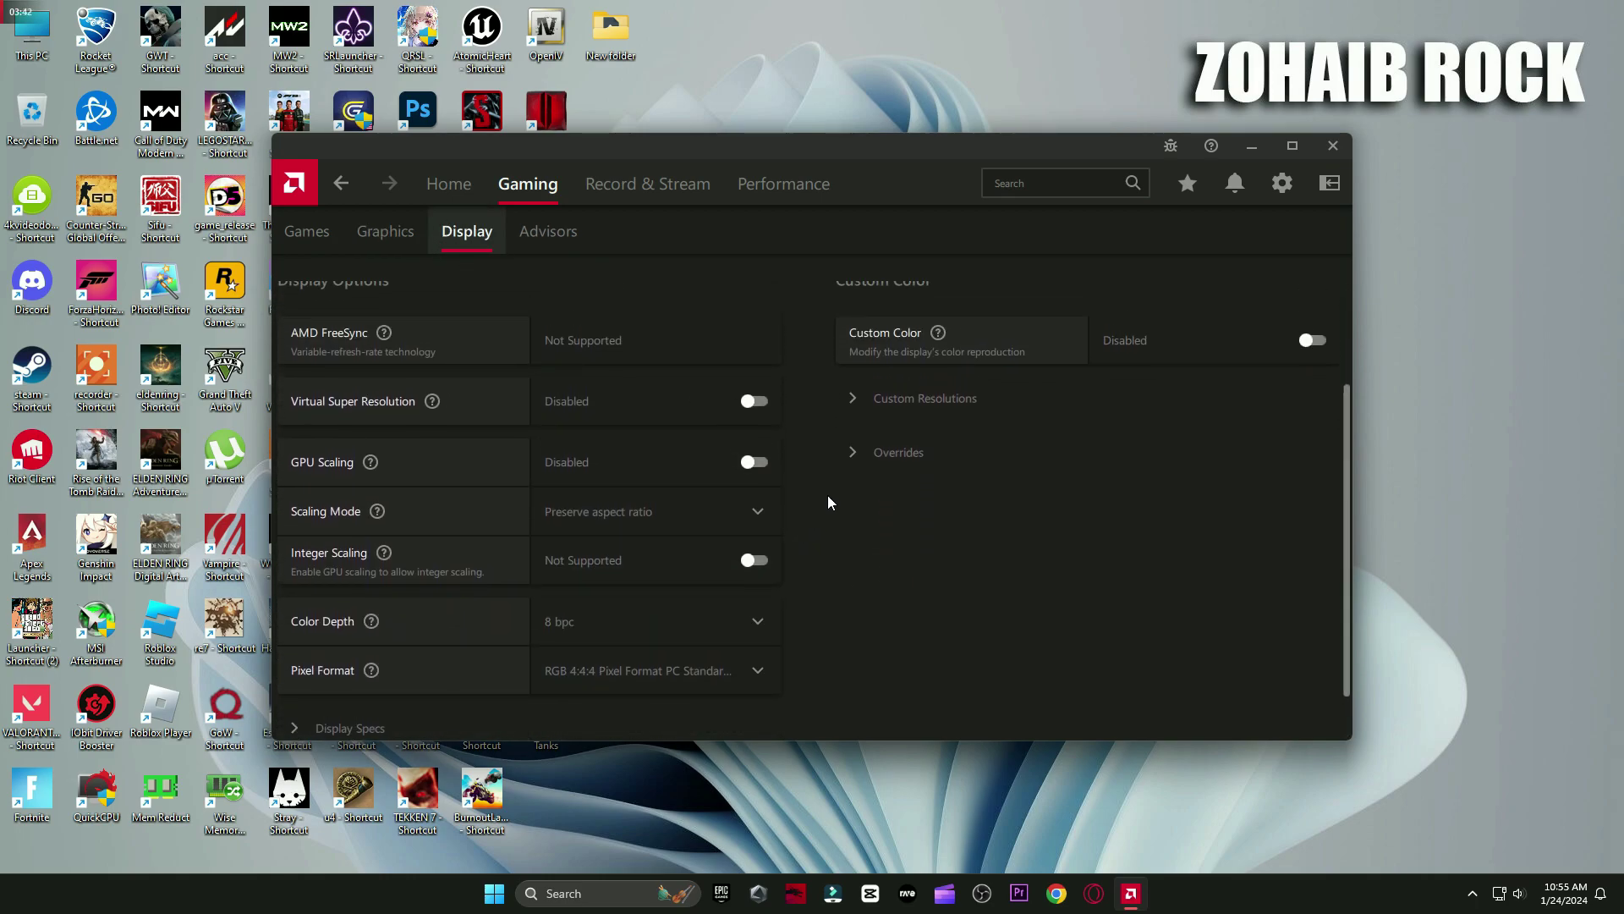
click(562, 245)
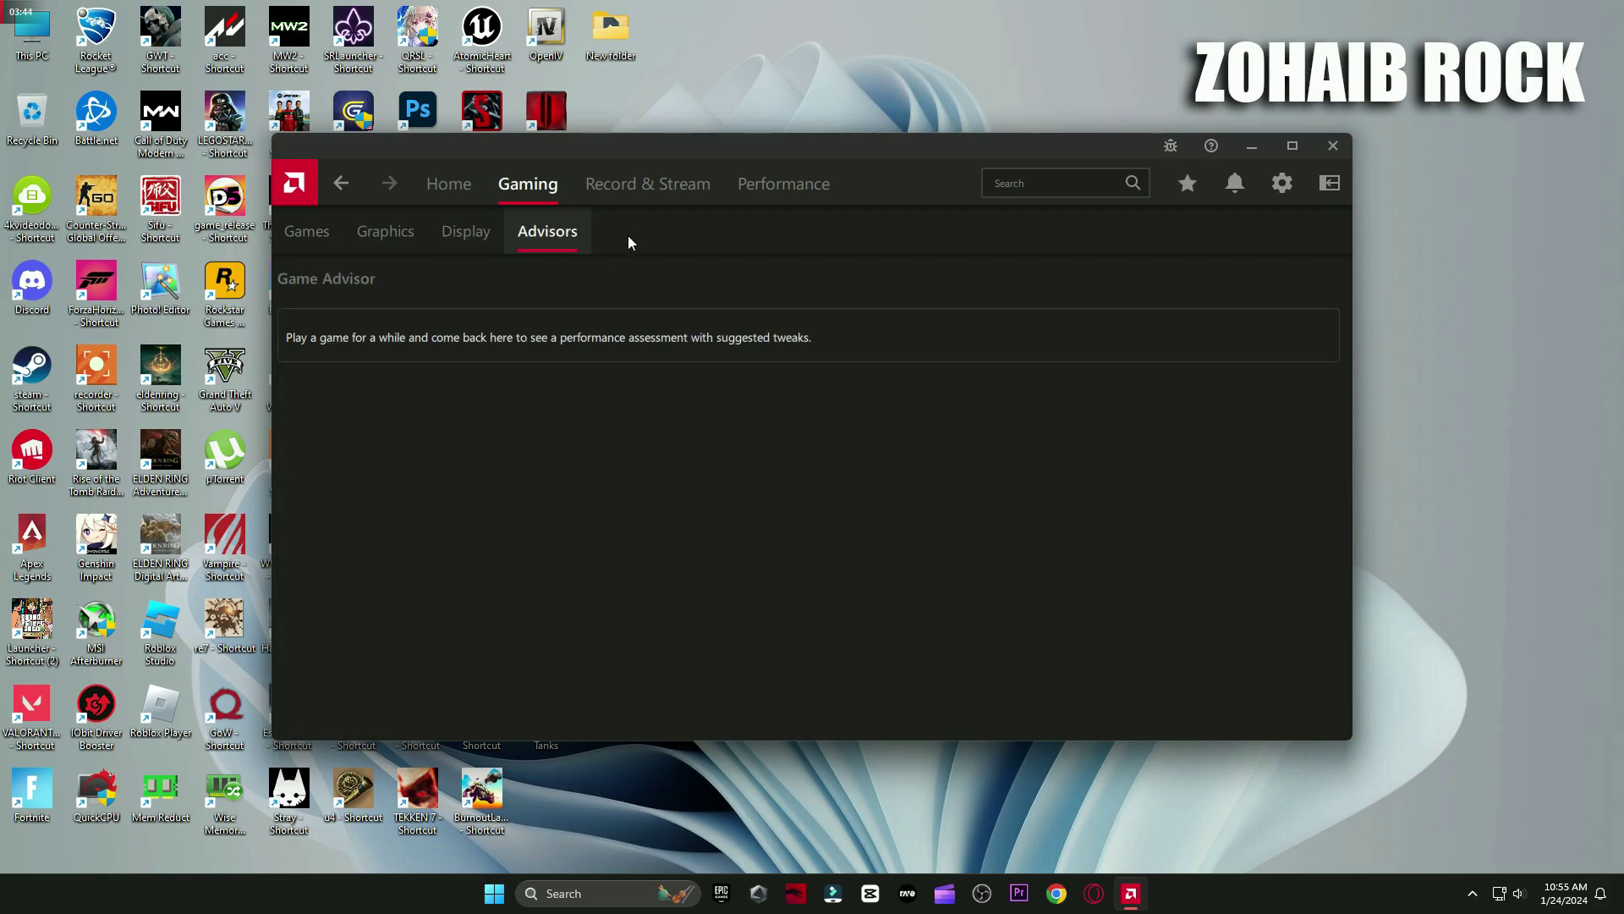
- Look through the Record & Stream pages for recording, live streaming, scenes and media, ending at the recording settings
click(633, 203)
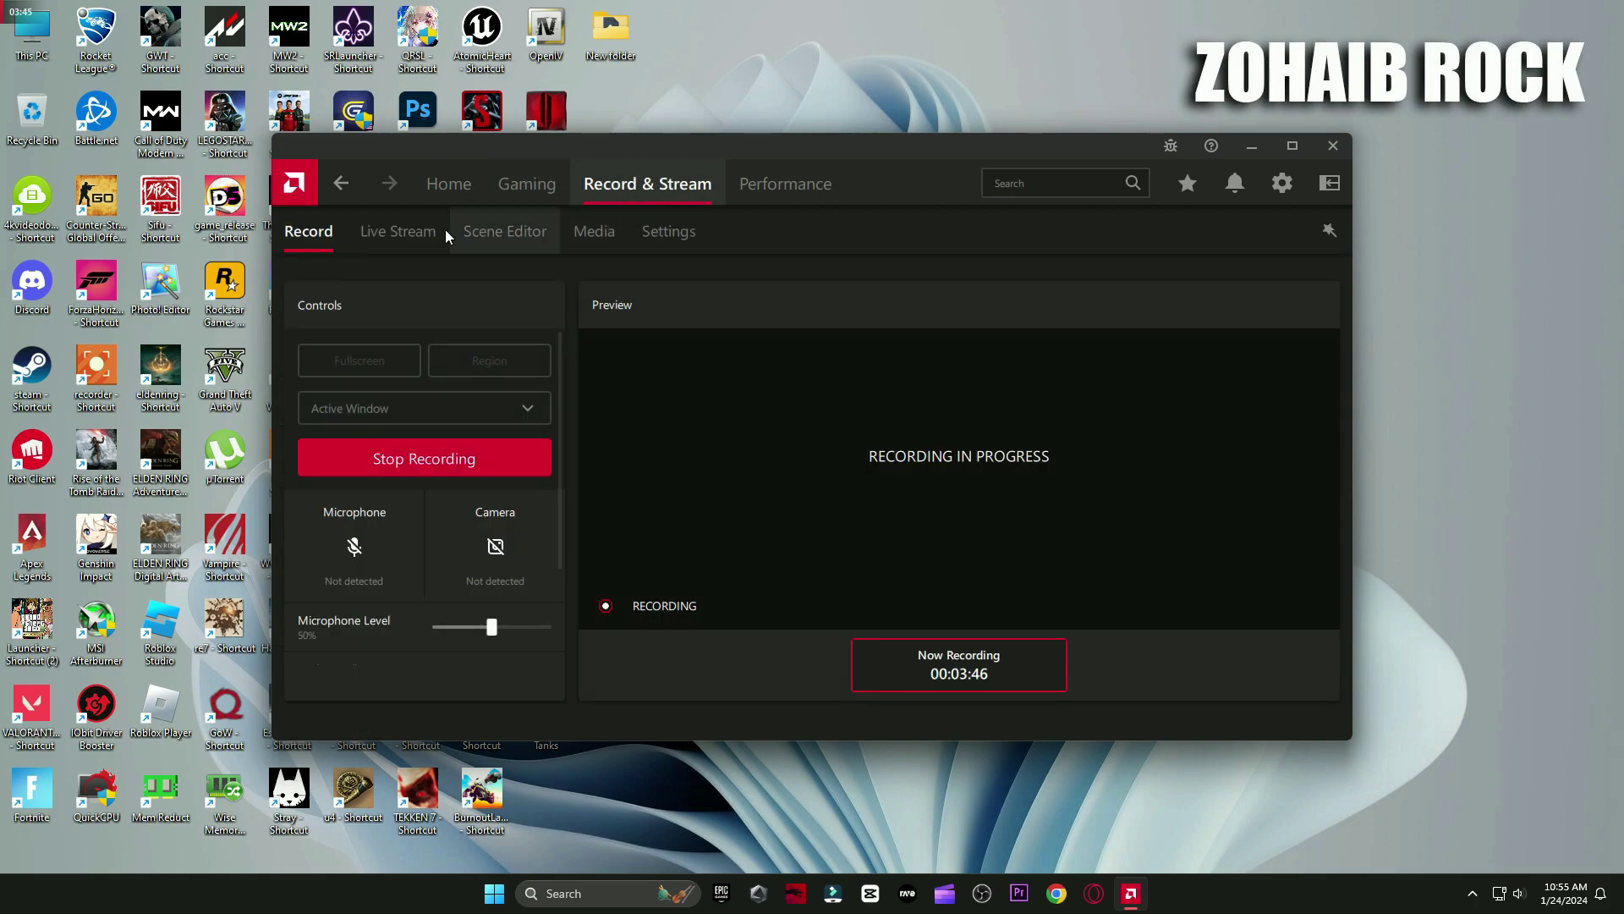
click(398, 237)
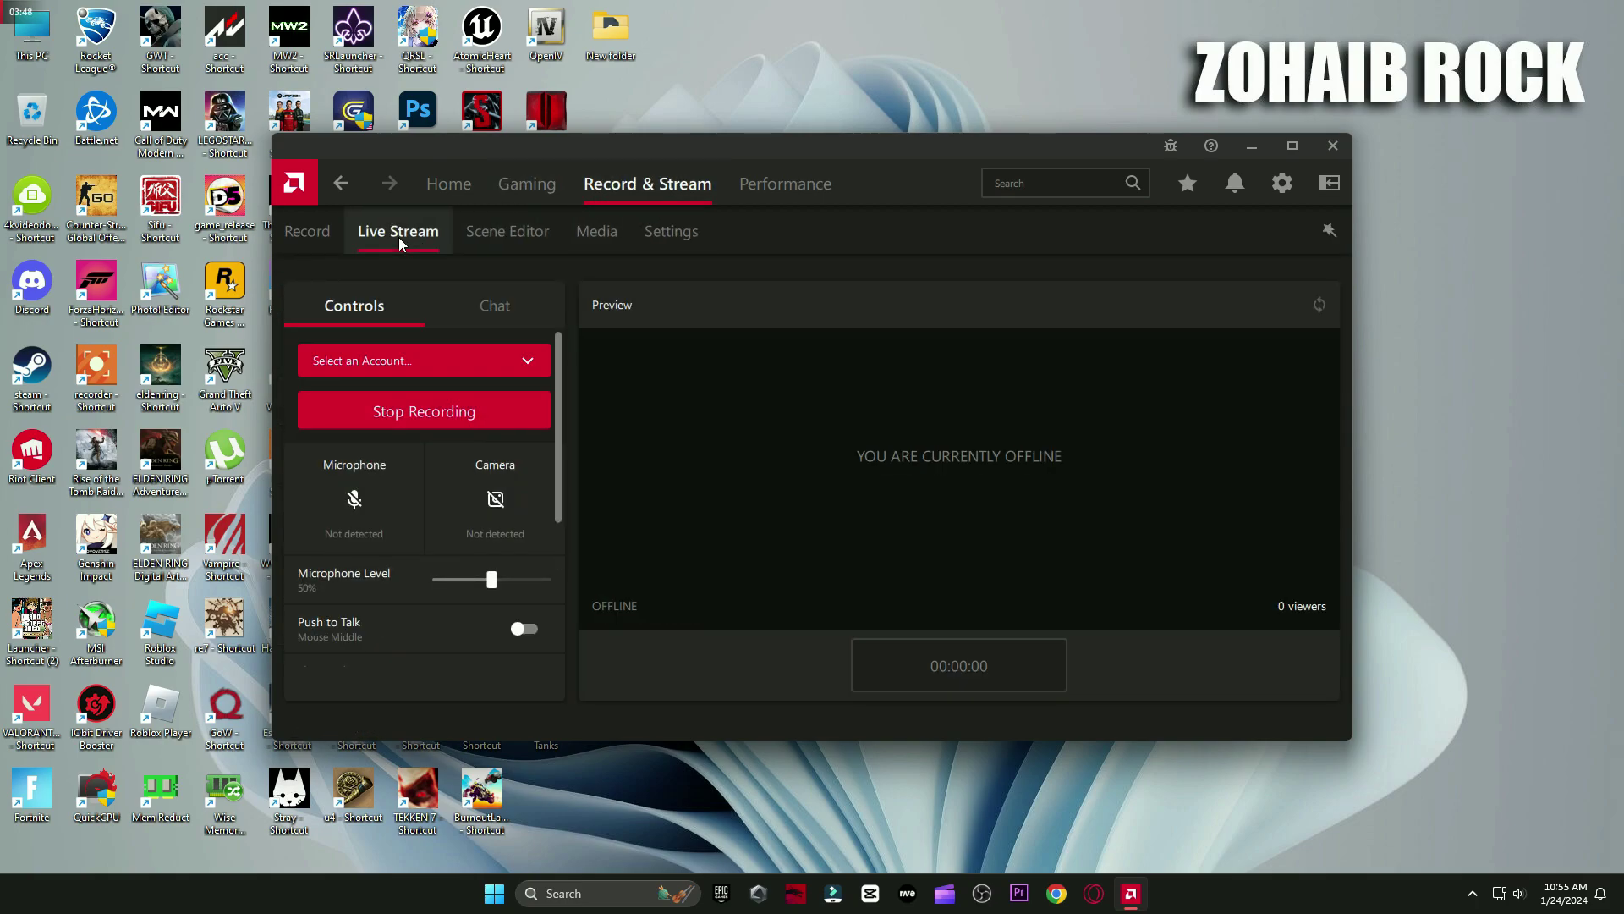
click(389, 359)
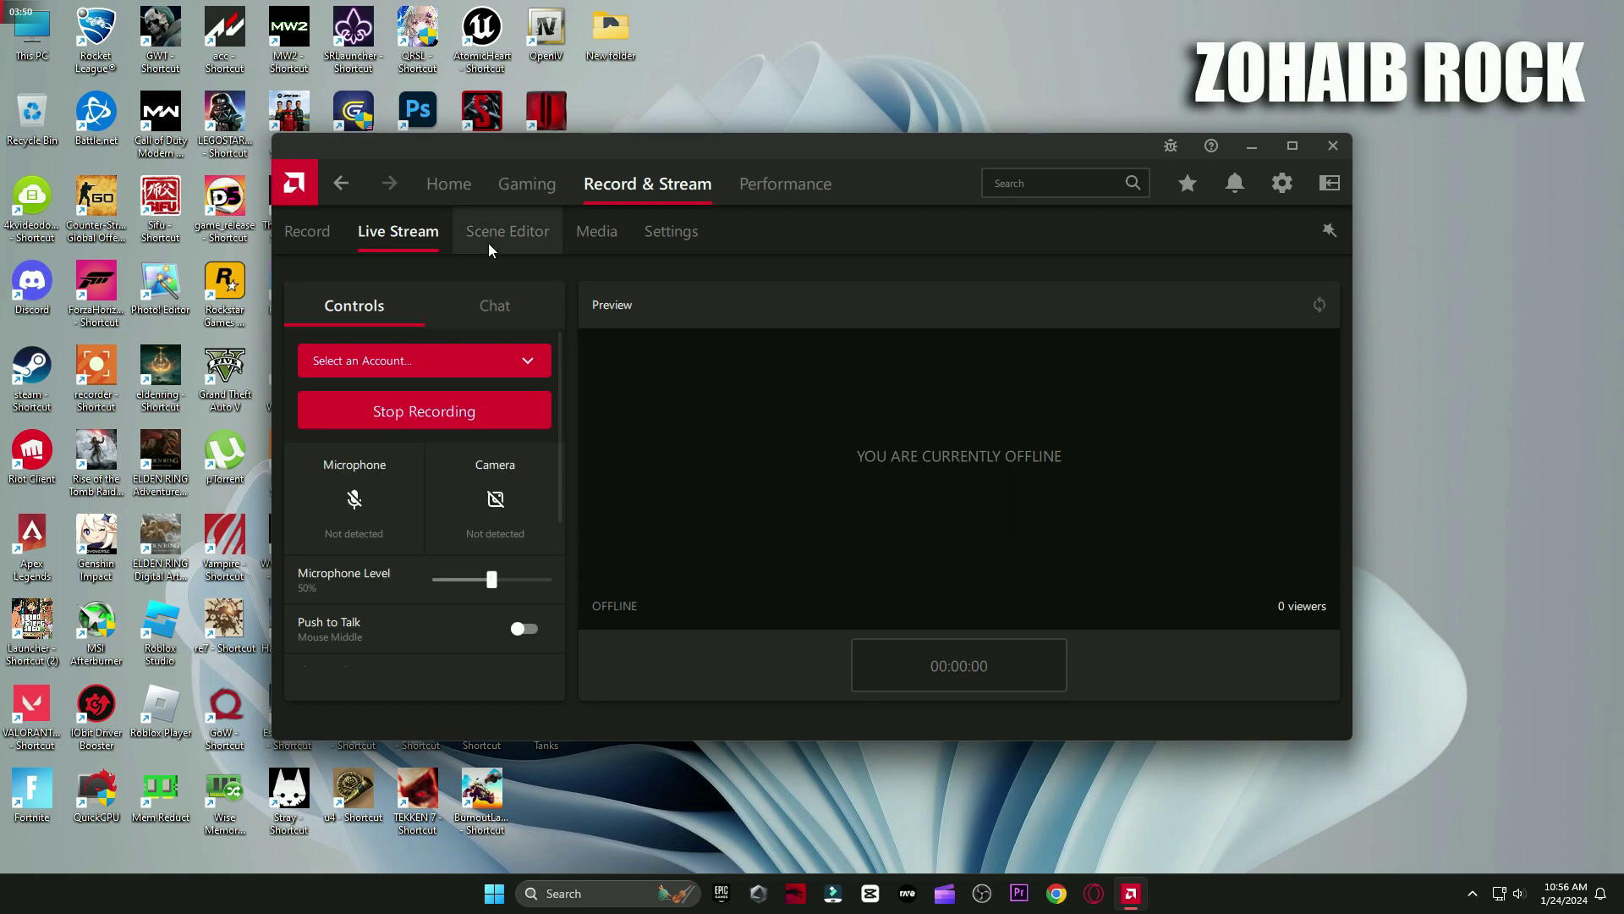
click(489, 242)
click(579, 233)
click(660, 239)
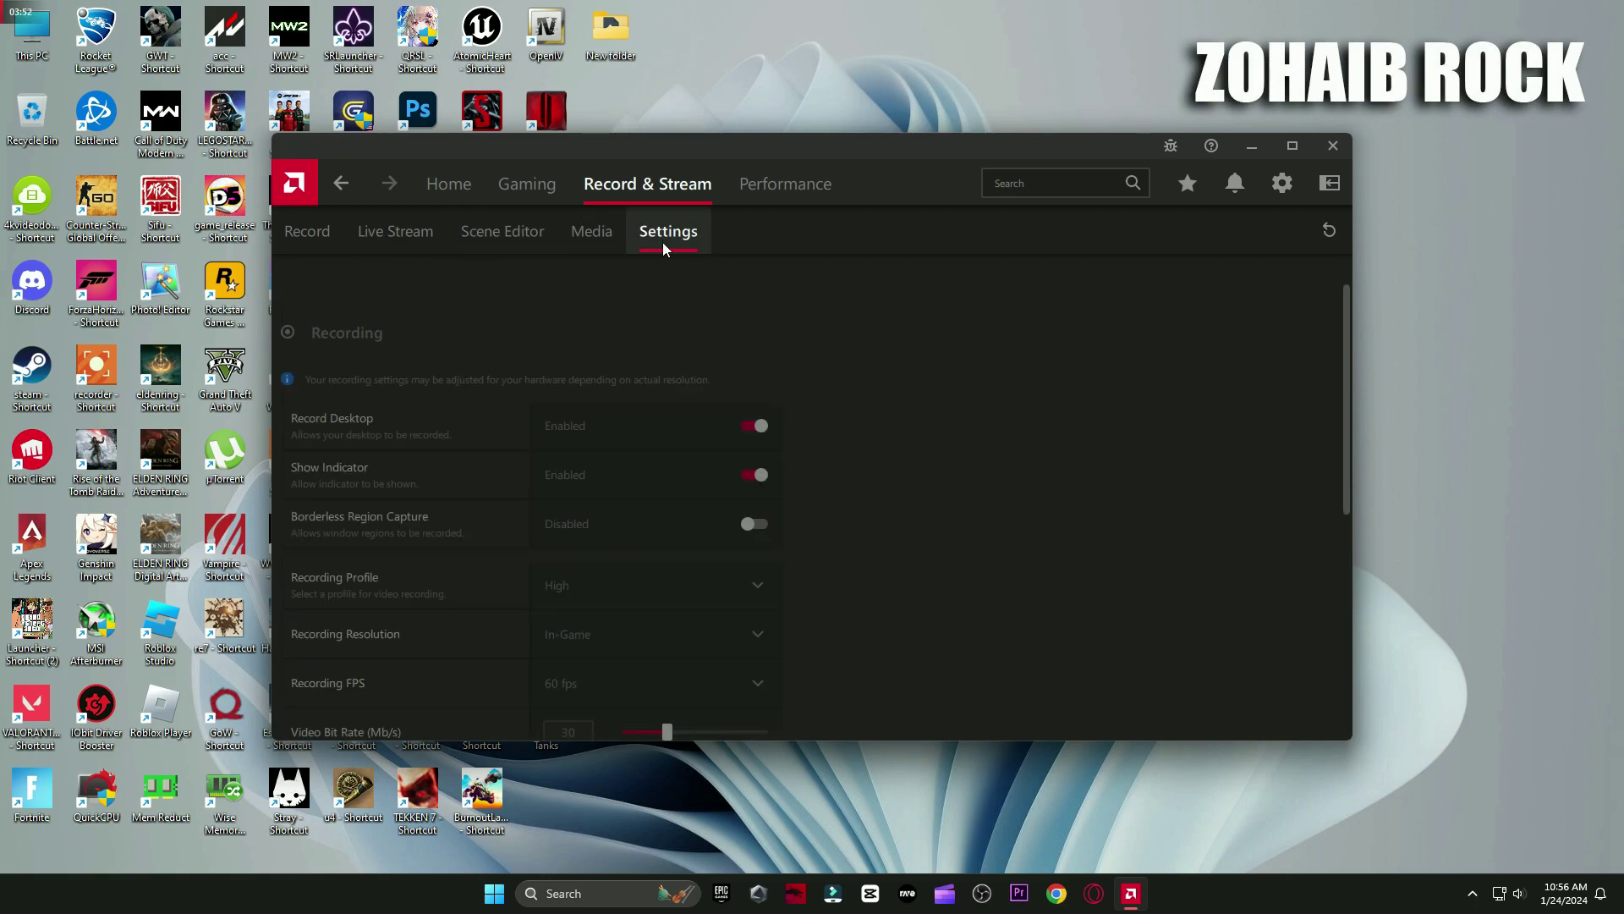
scroll(626, 394, down, 5)
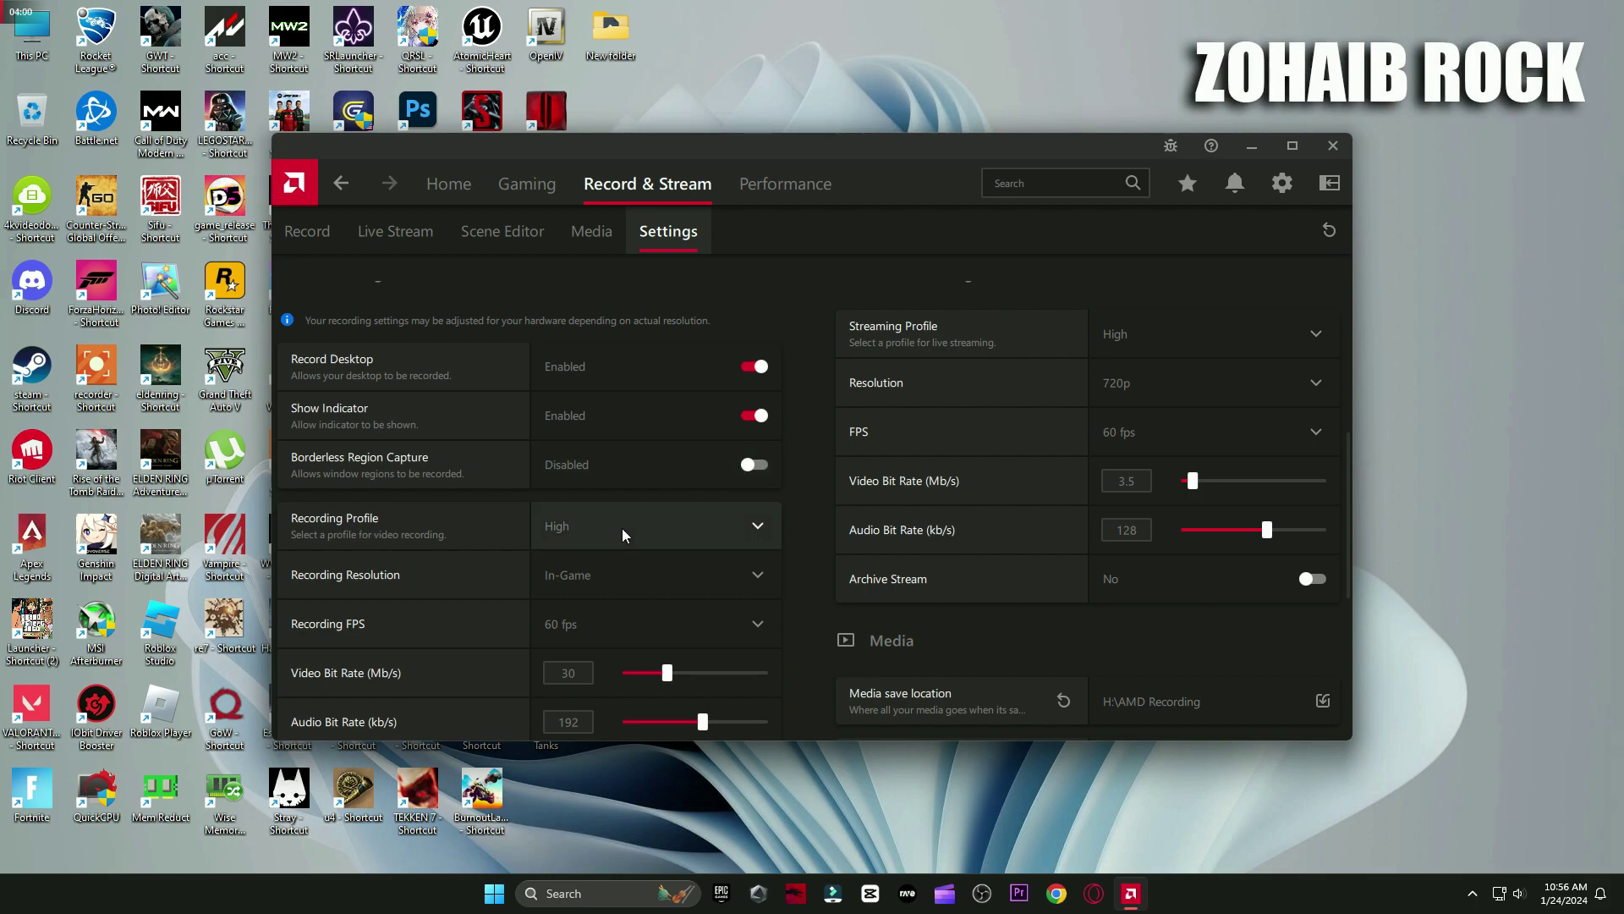
- Try the Custom recording profile, look at its resolution choices and return the profile to High
click(663, 626)
click(582, 712)
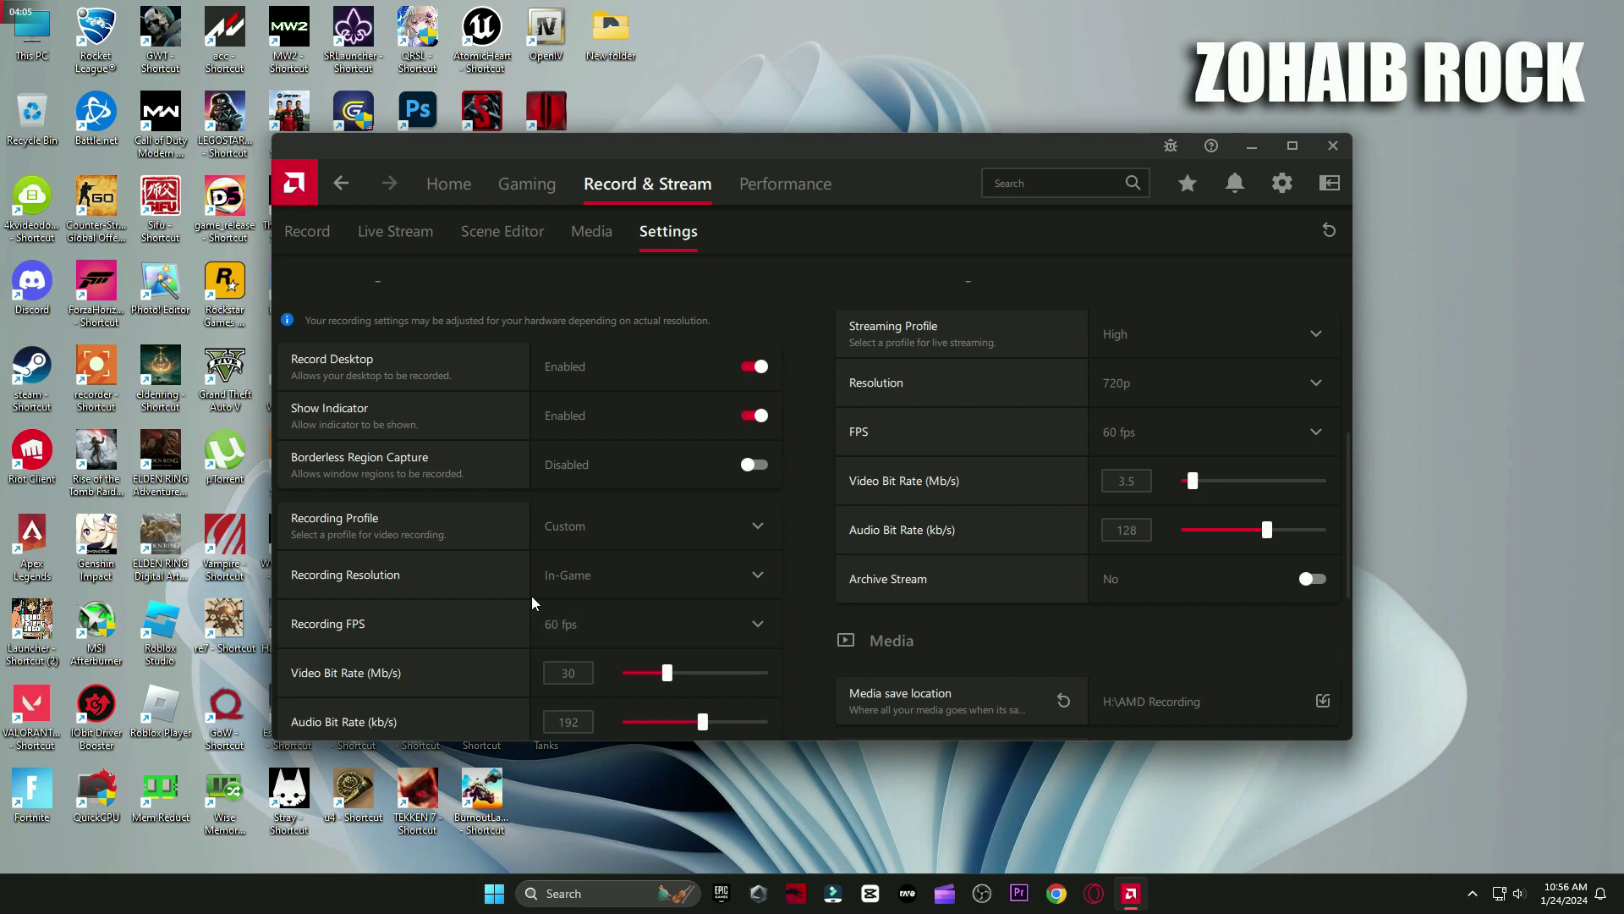
click(595, 572)
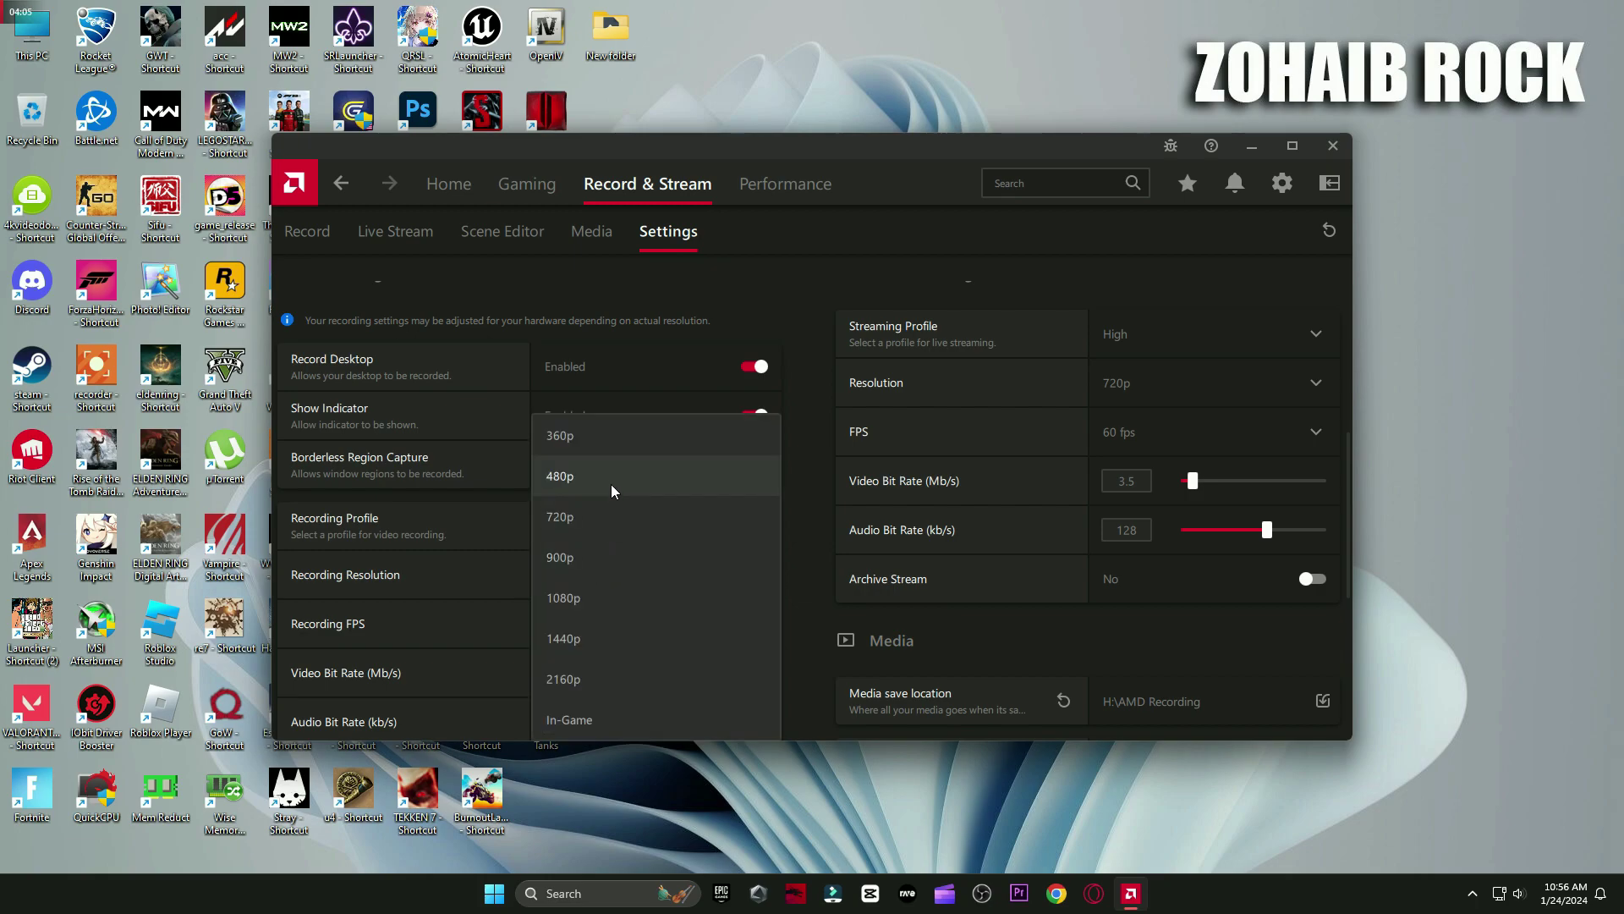
click(477, 535)
click(612, 542)
click(588, 651)
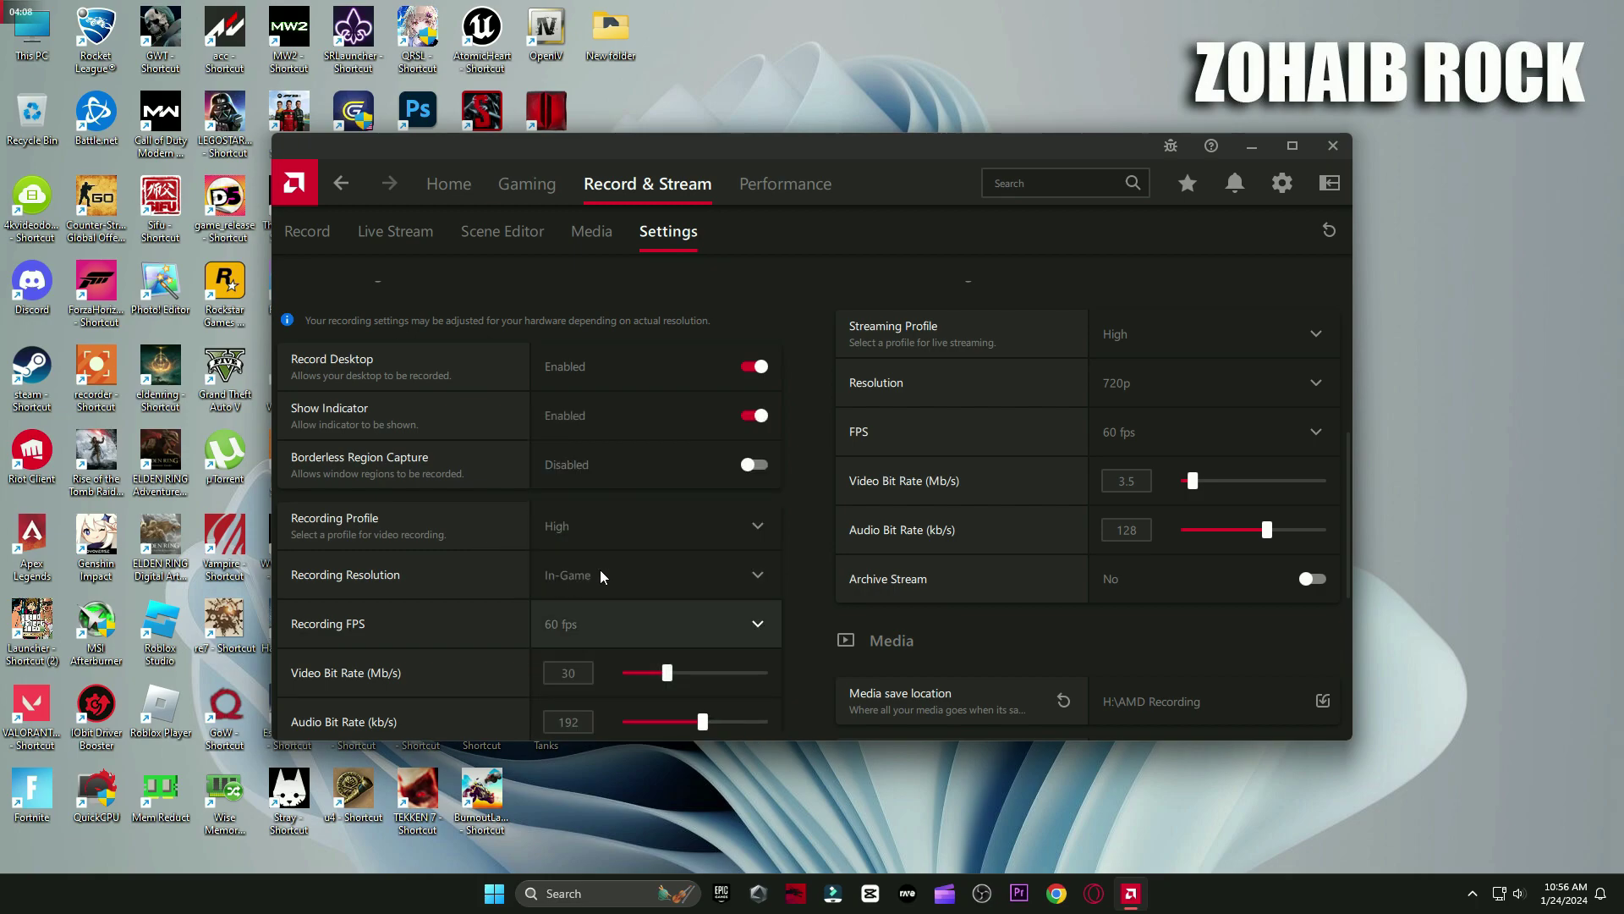
- Examine the bit rate, encoding and microphone settings for recording, and the live streaming profile options
scroll(593, 565, down, 1)
scroll(613, 620, down, 5)
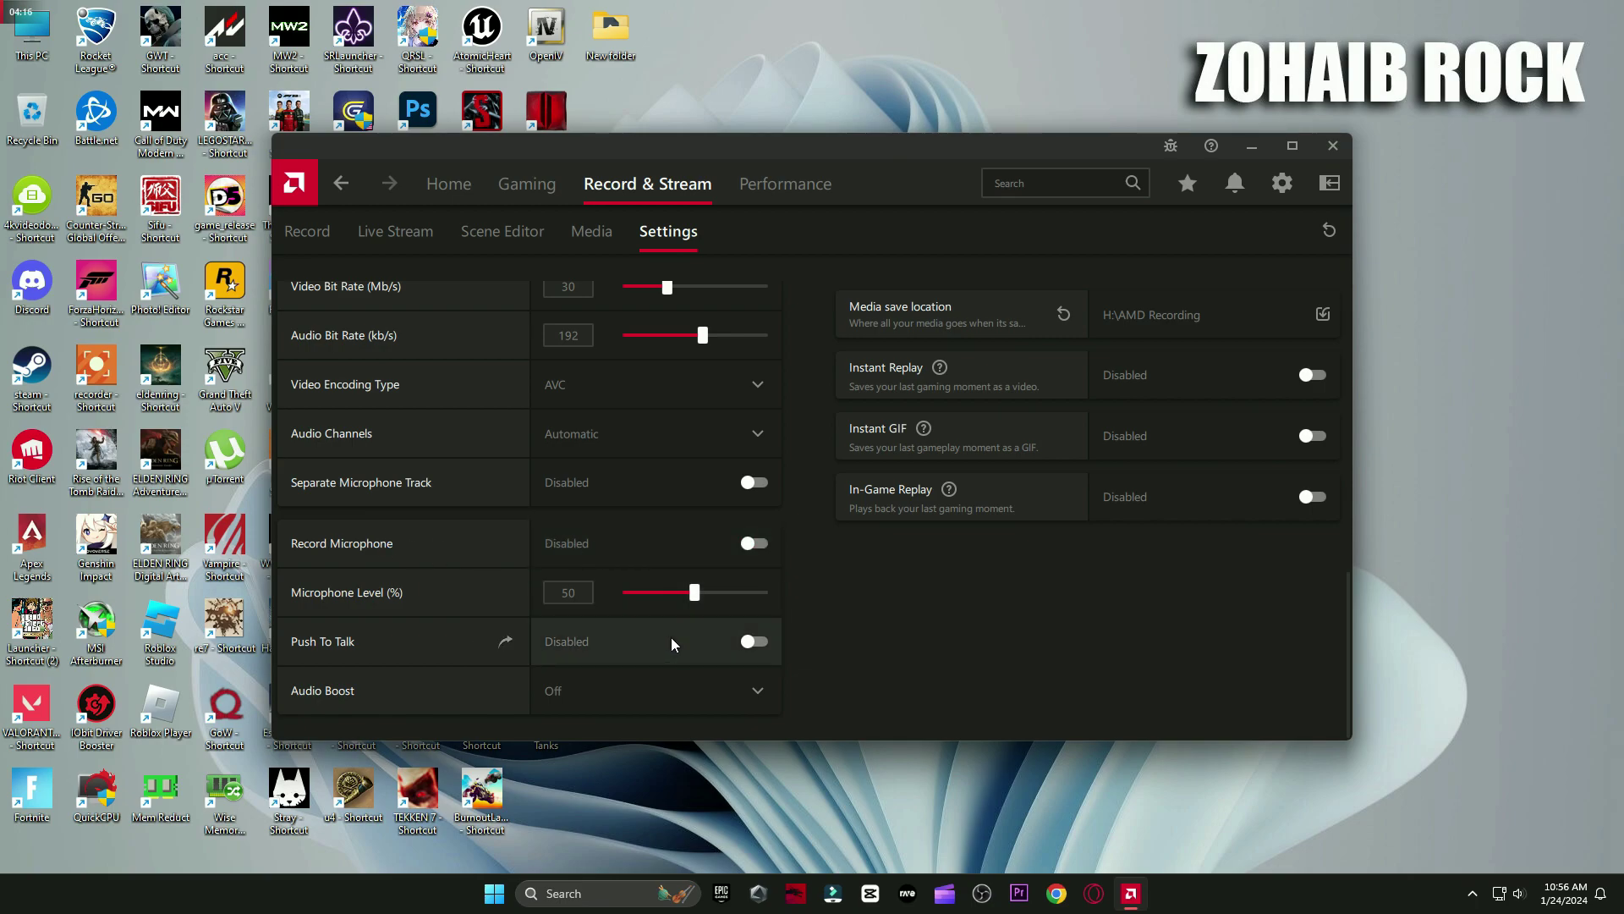
scroll(753, 638, up, 10)
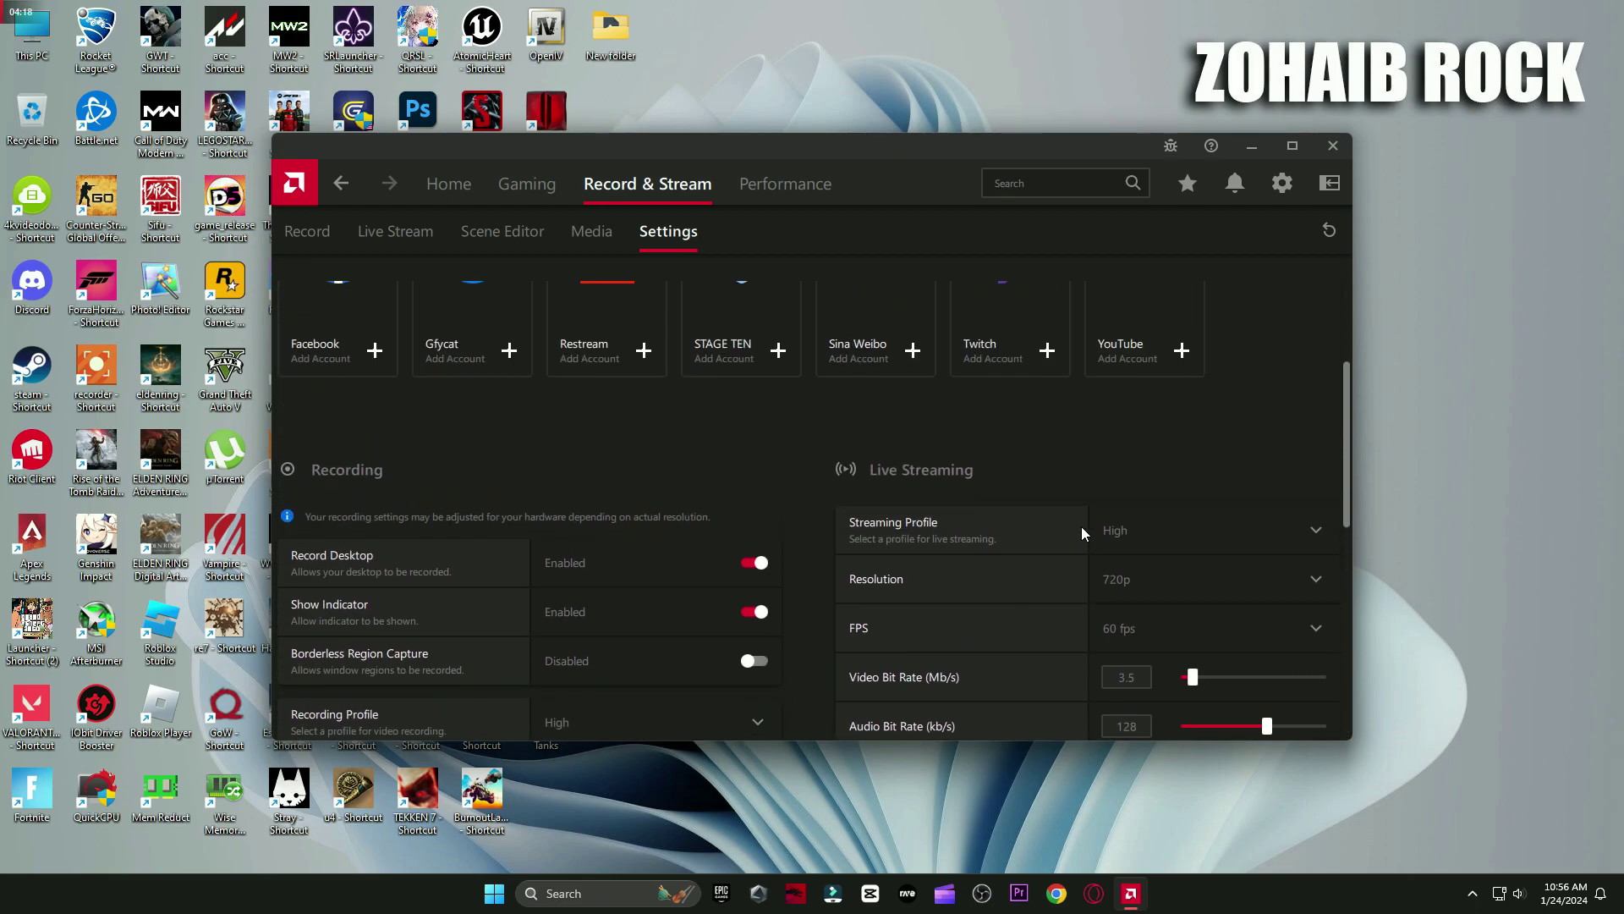
scroll(1081, 526, down, 1)
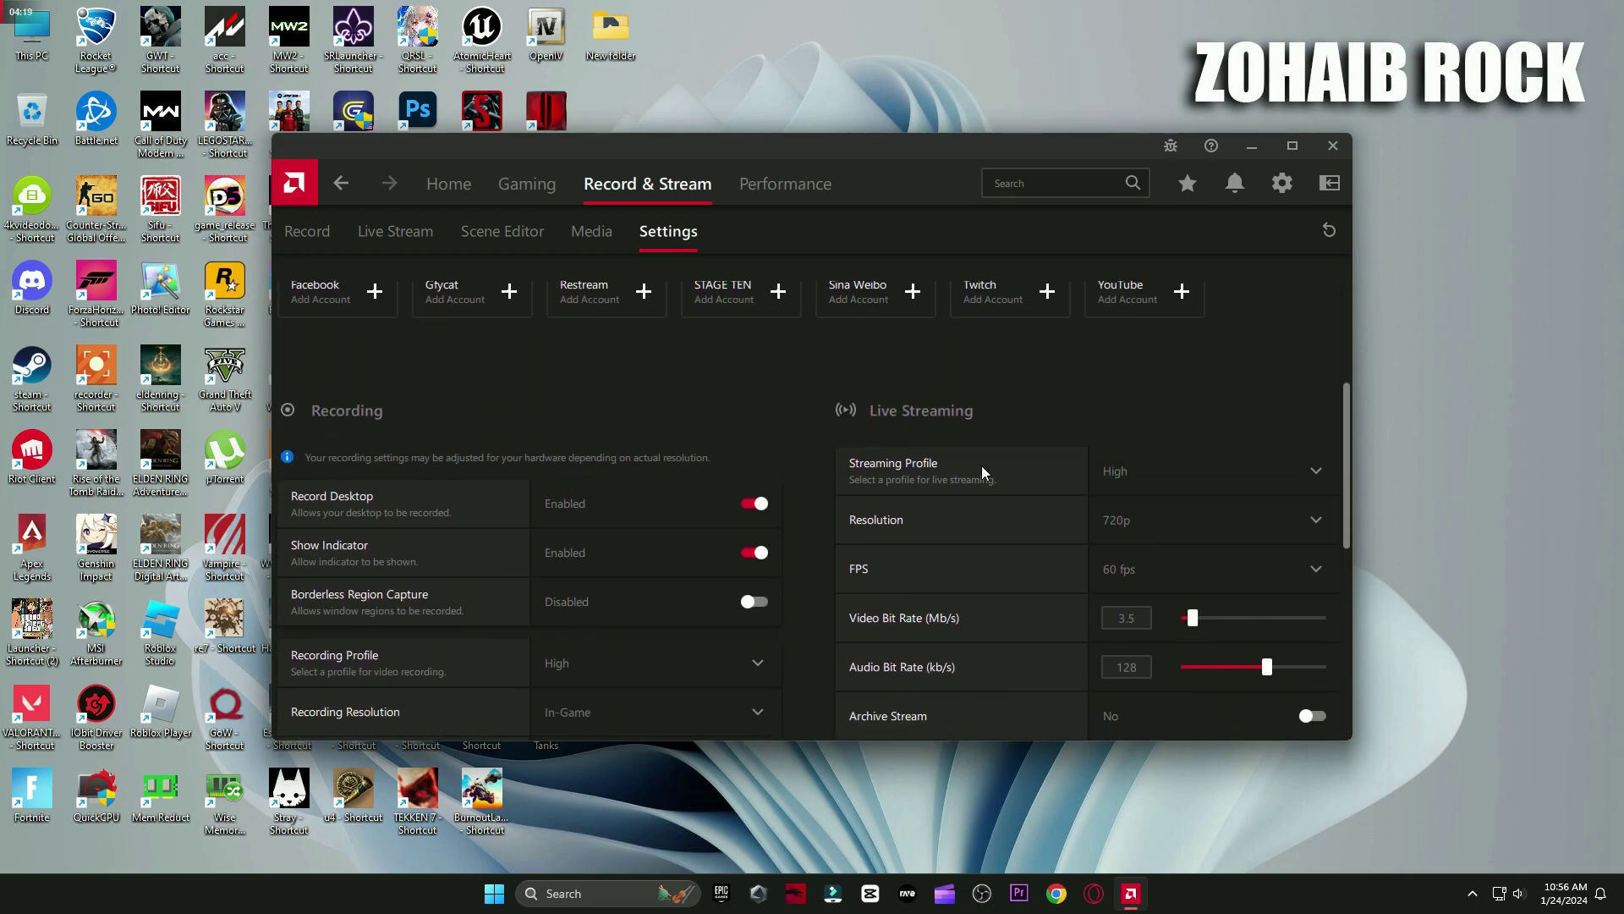
click(1163, 528)
click(1155, 432)
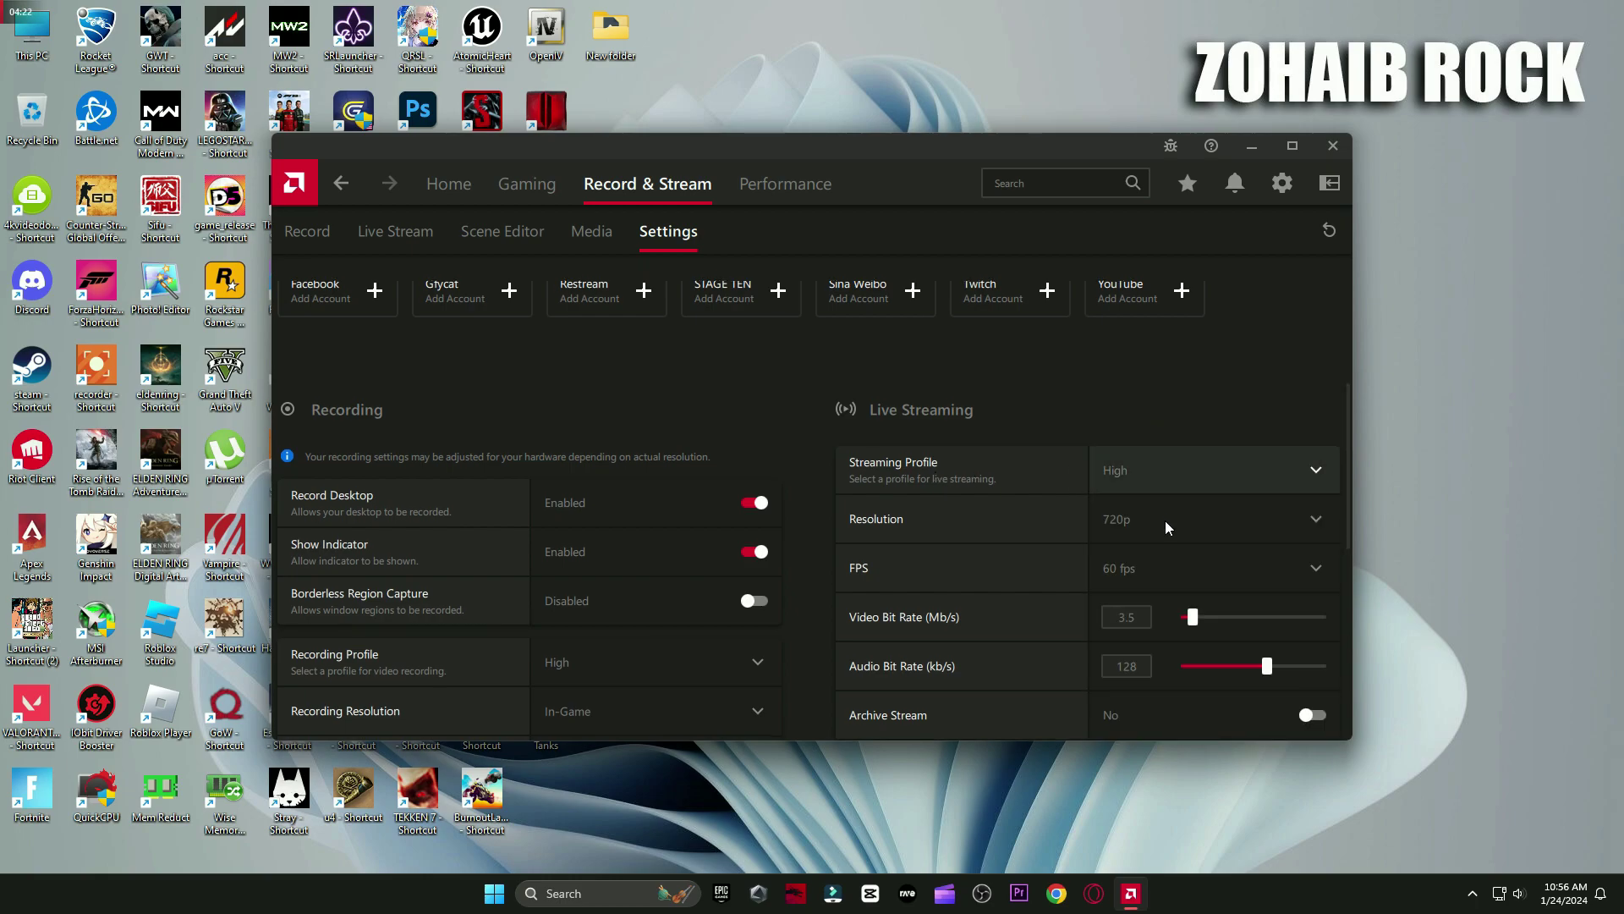
- Choose H:\AMD Recording as the media save location, and switch Instant Replay on and back off
scroll(1174, 559, down, 4)
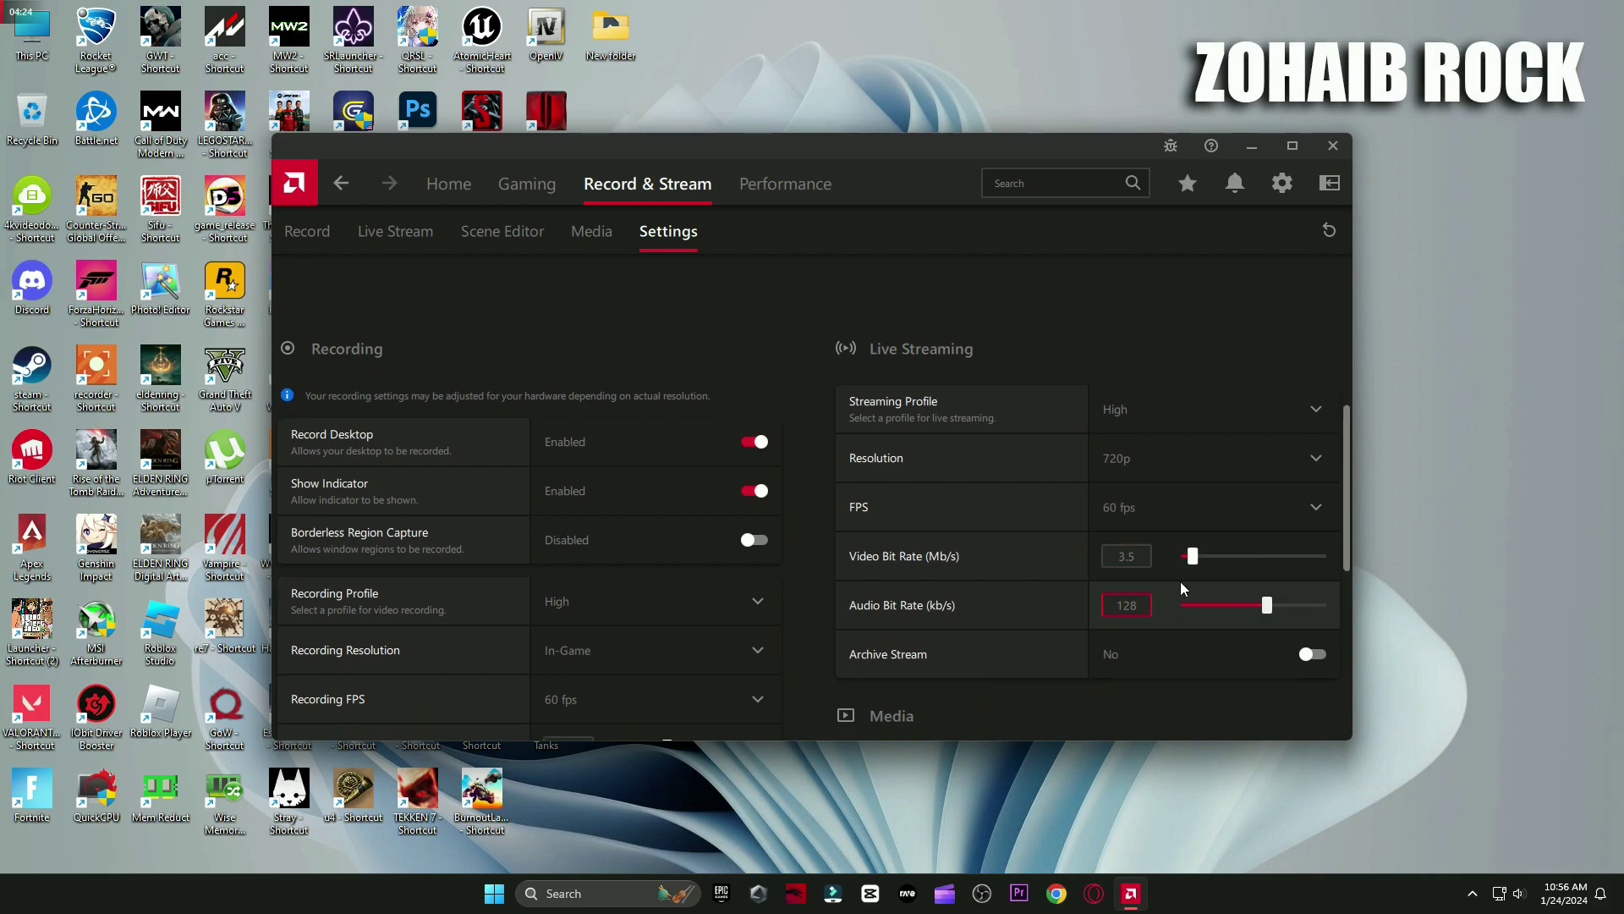
scroll(1165, 575, down, 2)
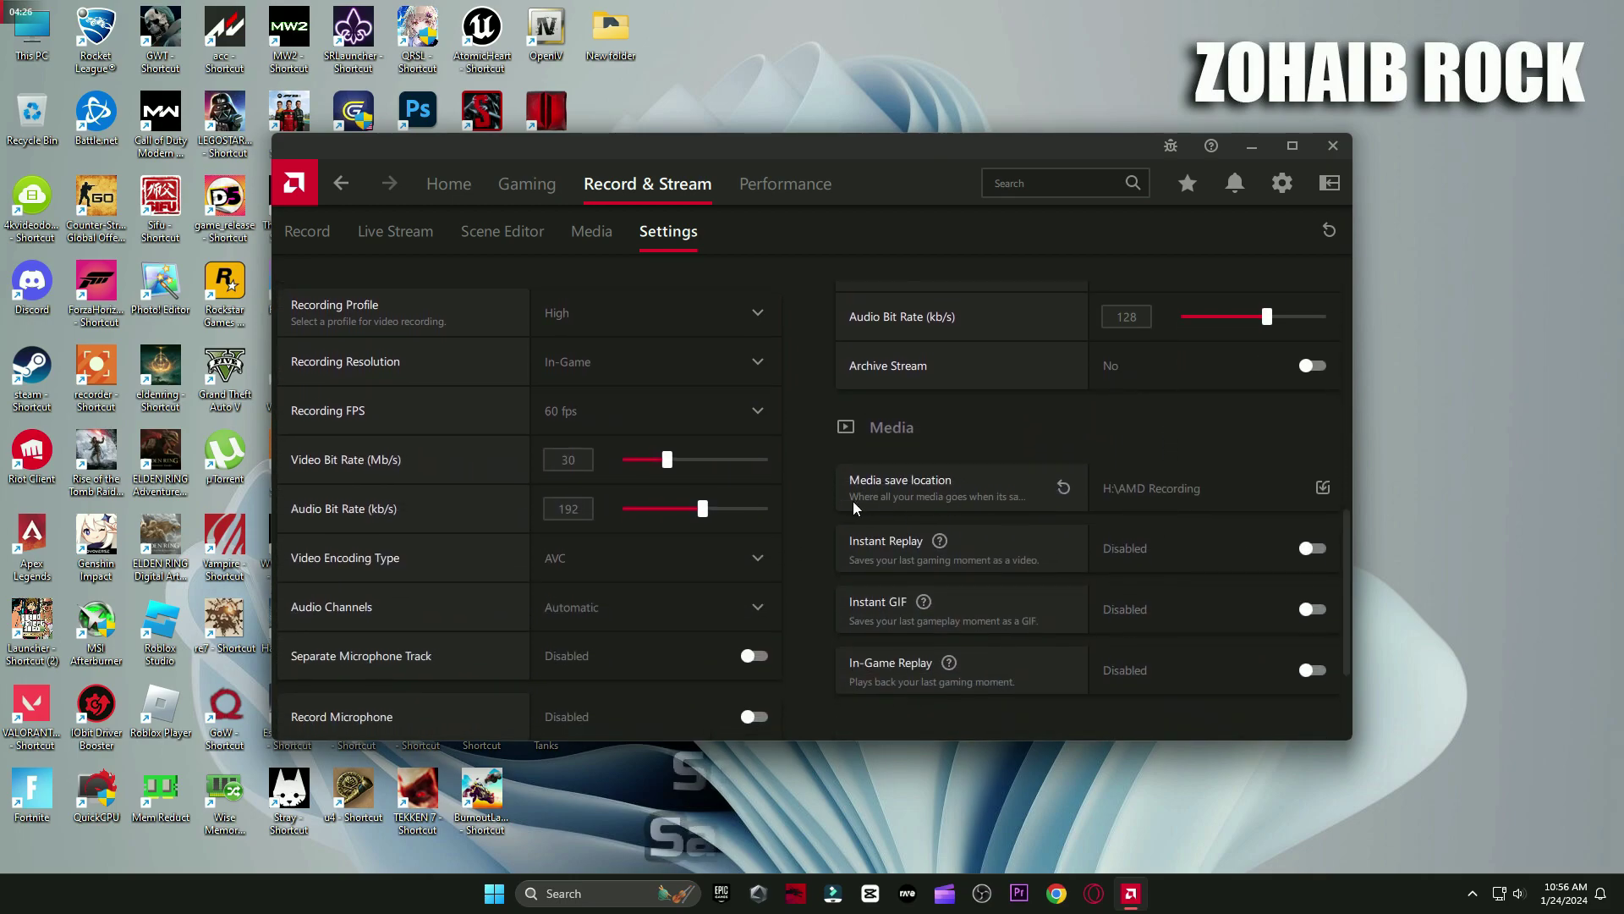
click(1160, 489)
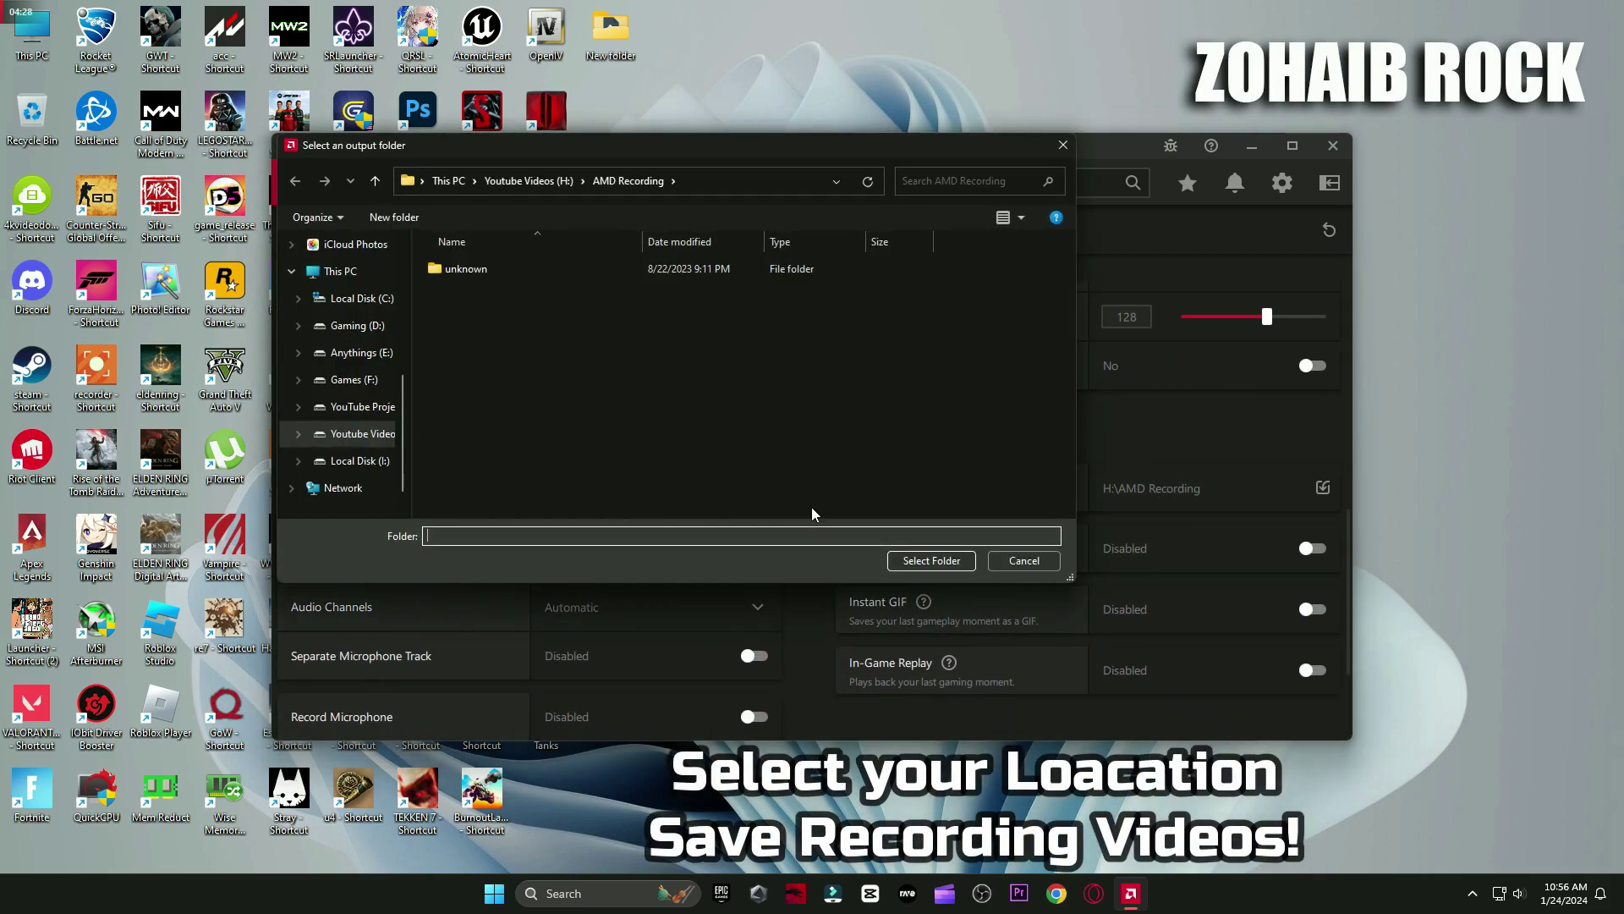
click(931, 561)
click(1311, 550)
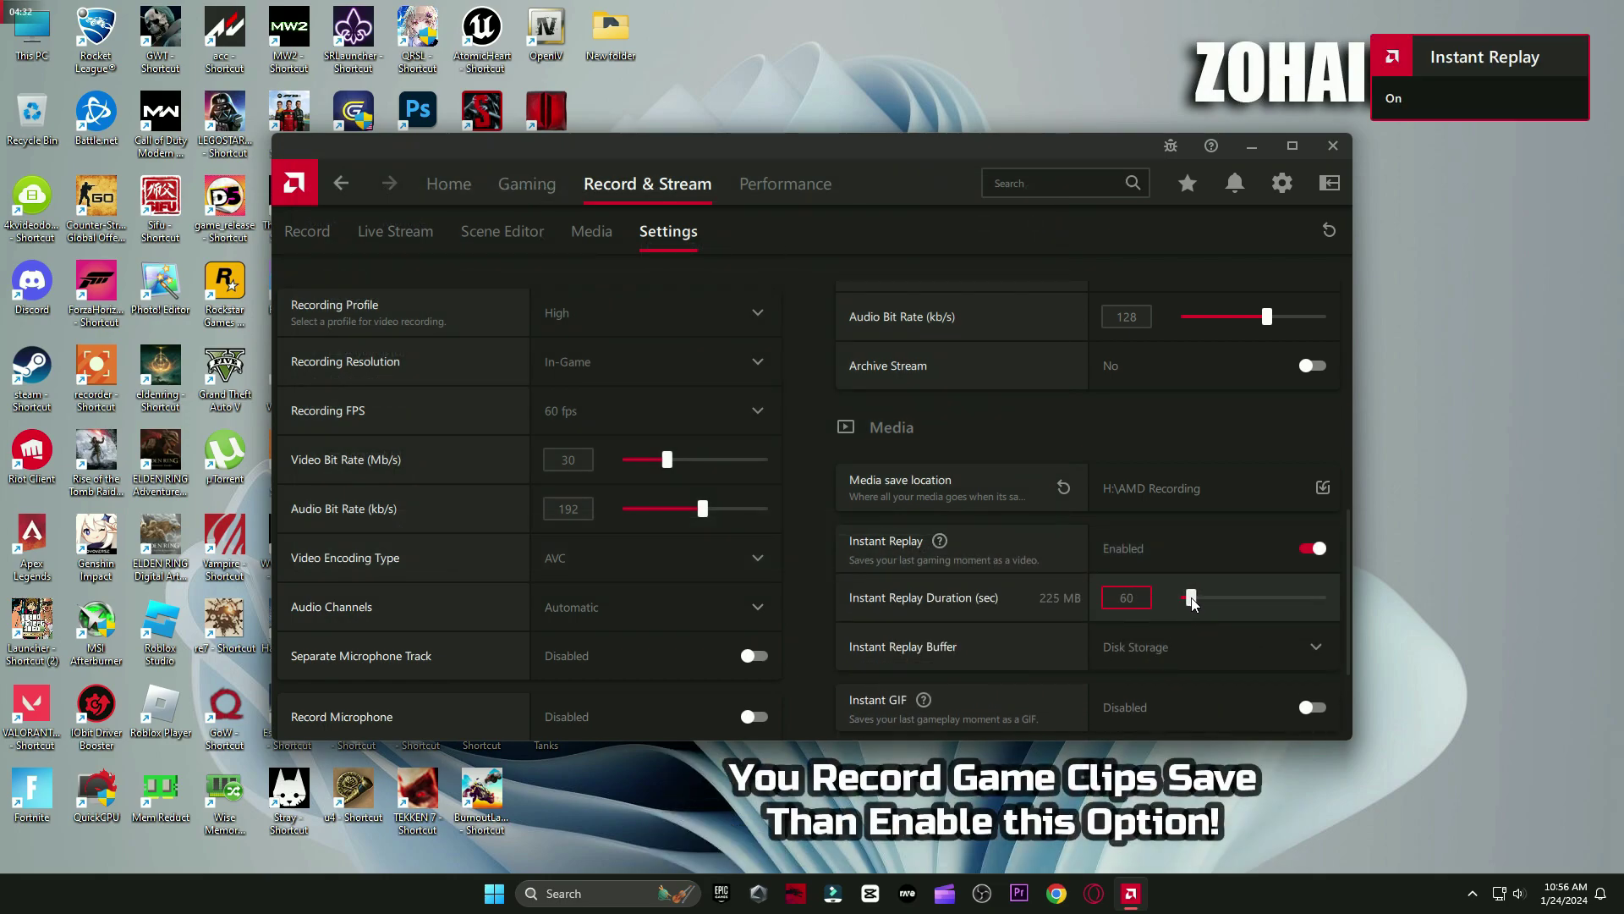
click(1250, 564)
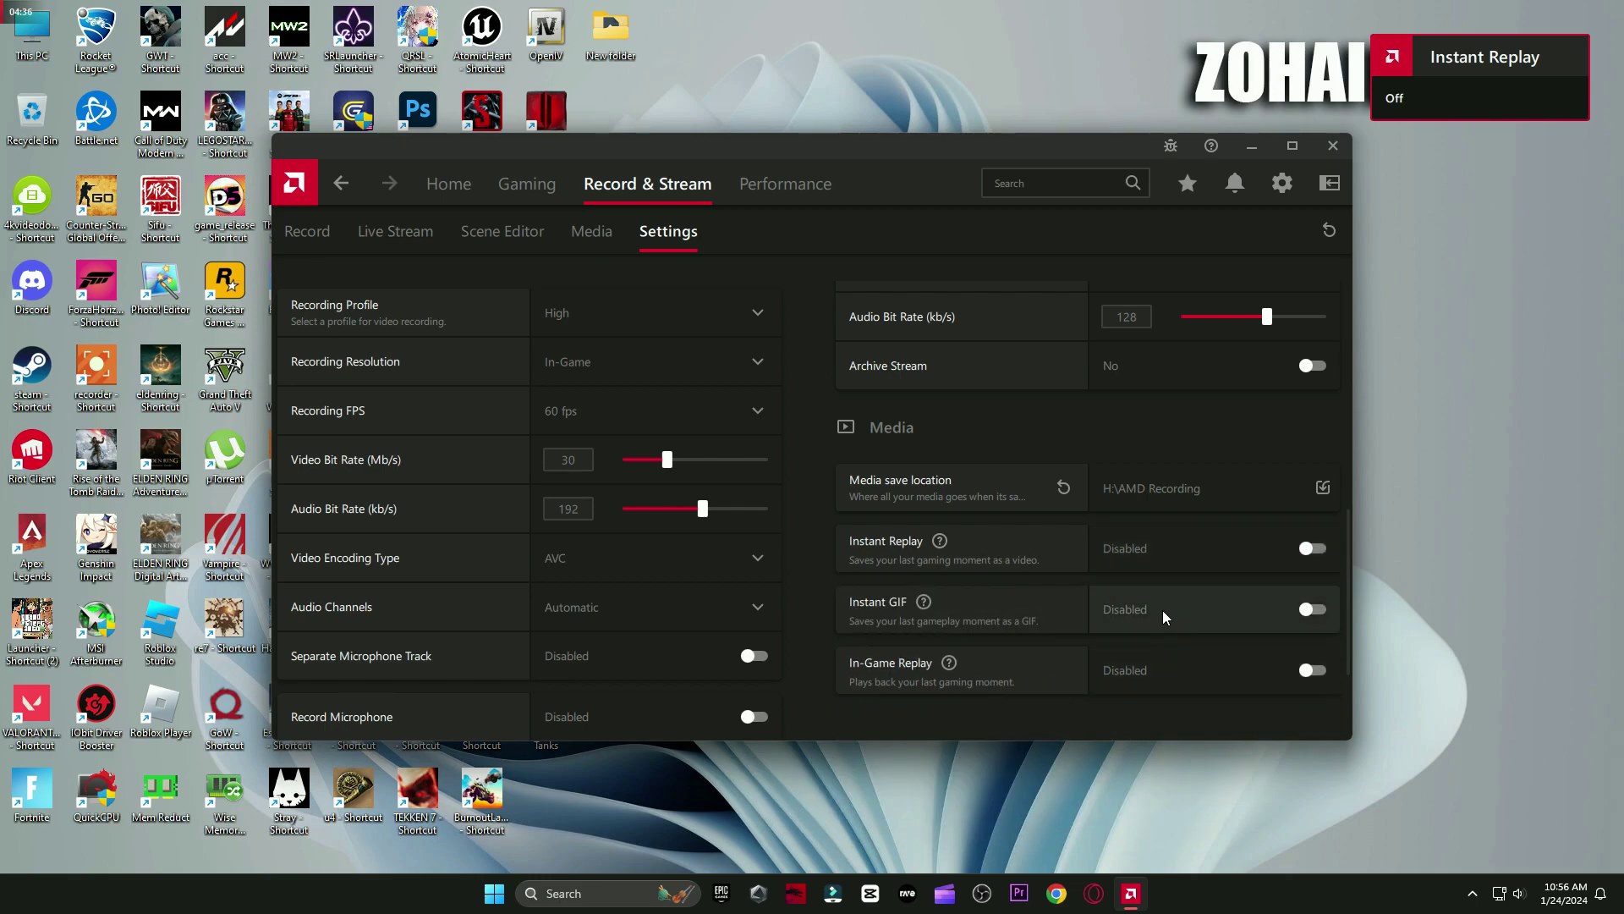
- Turn on the performance metrics overlay and set its size to 150%
click(787, 190)
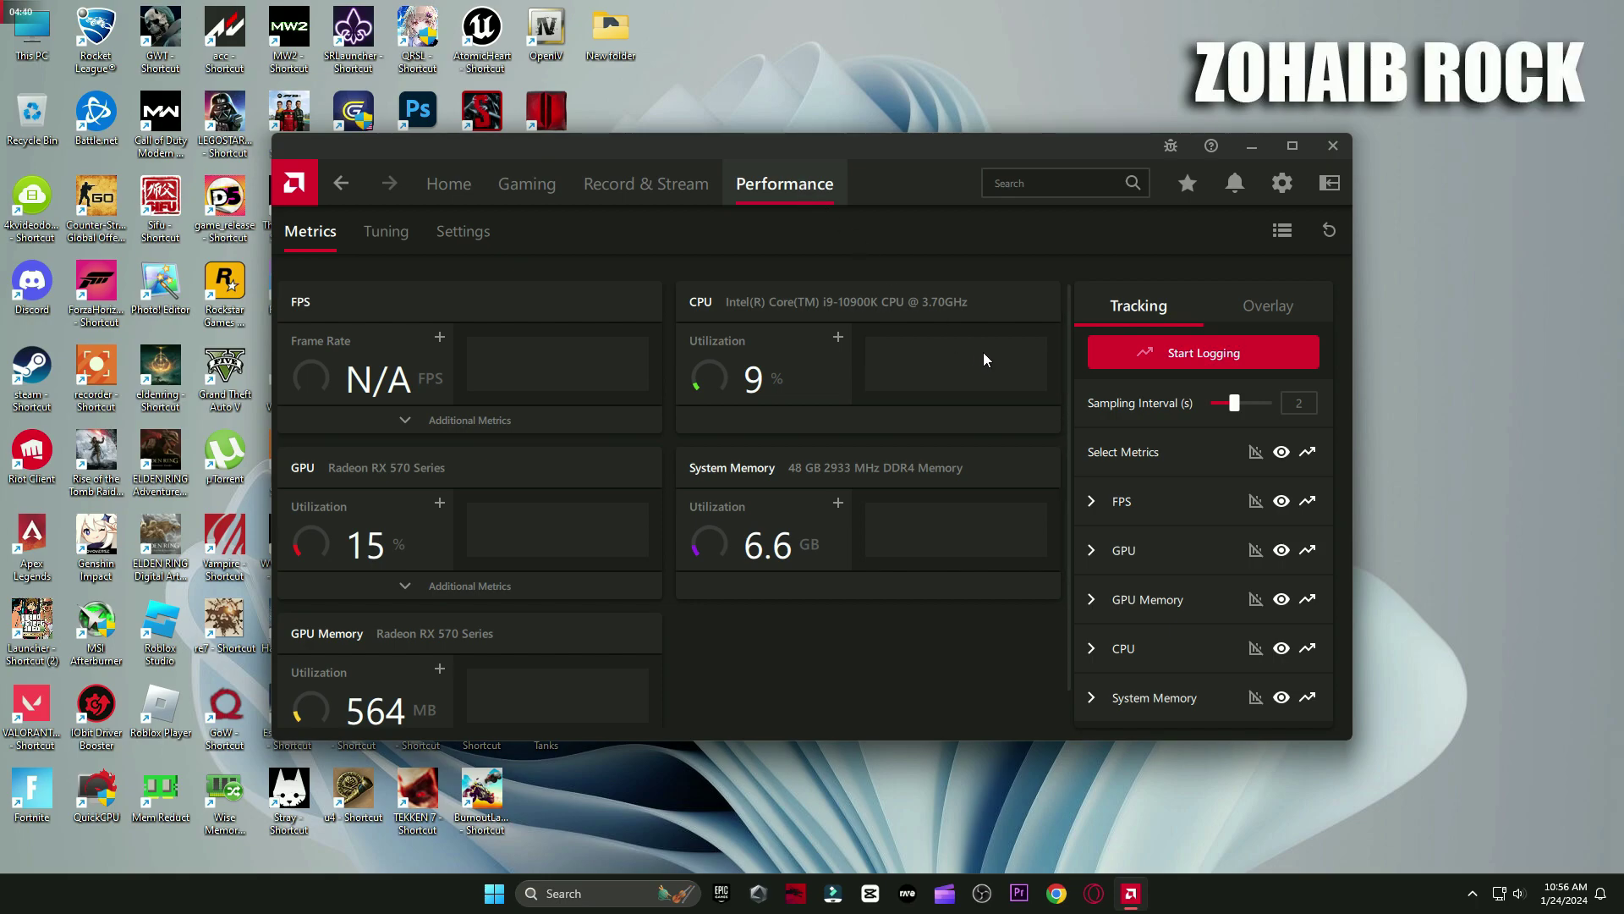
click(1277, 307)
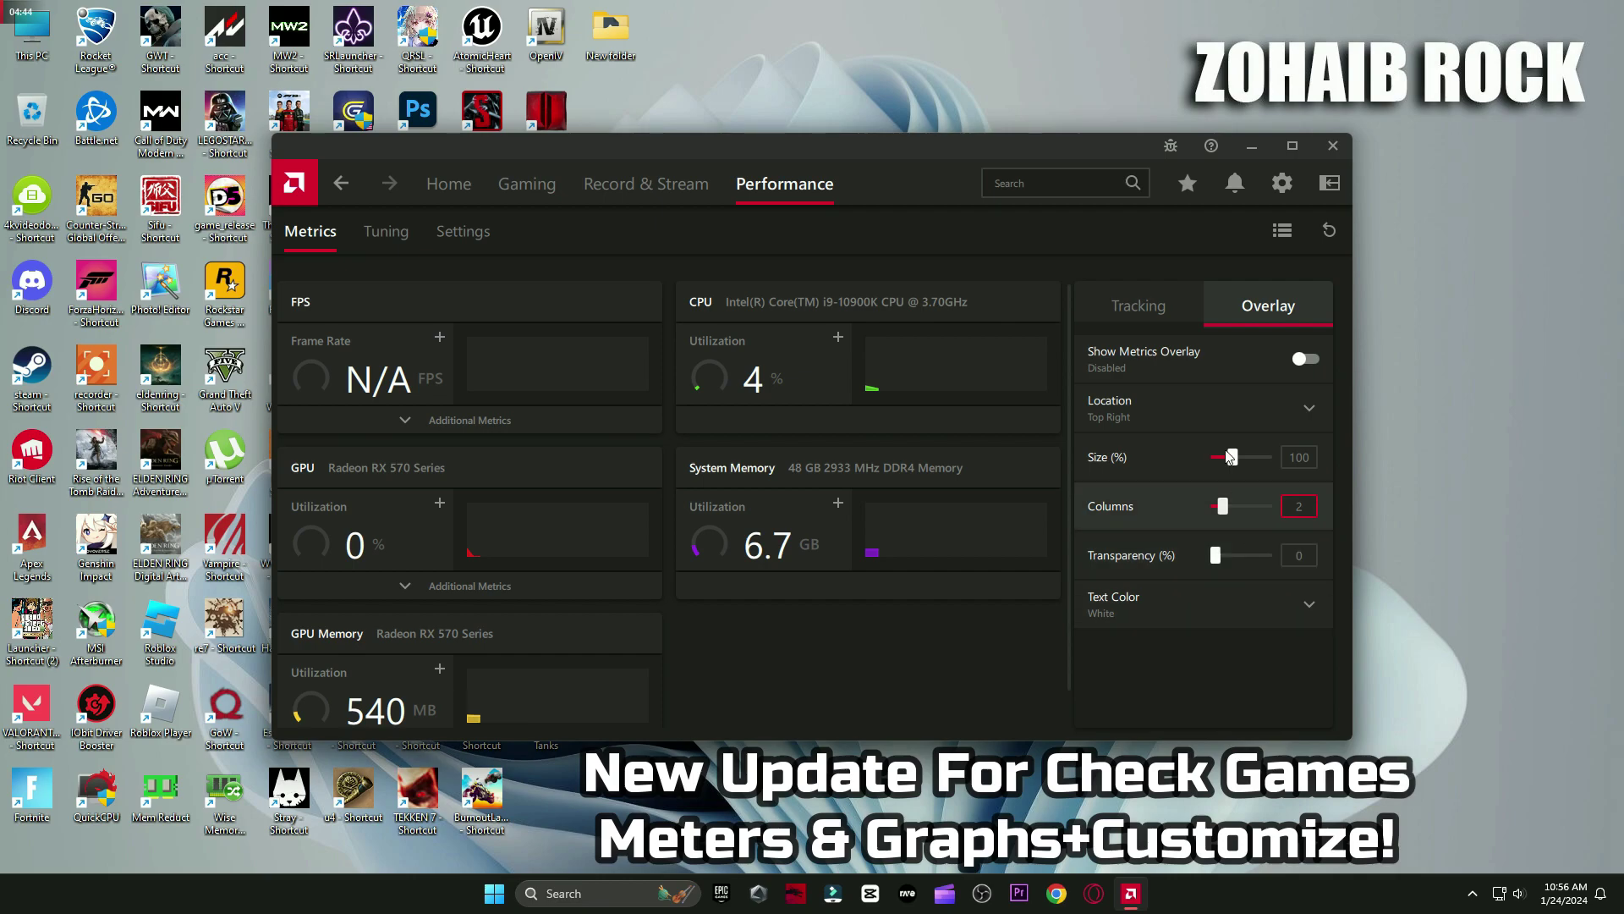
click(1273, 358)
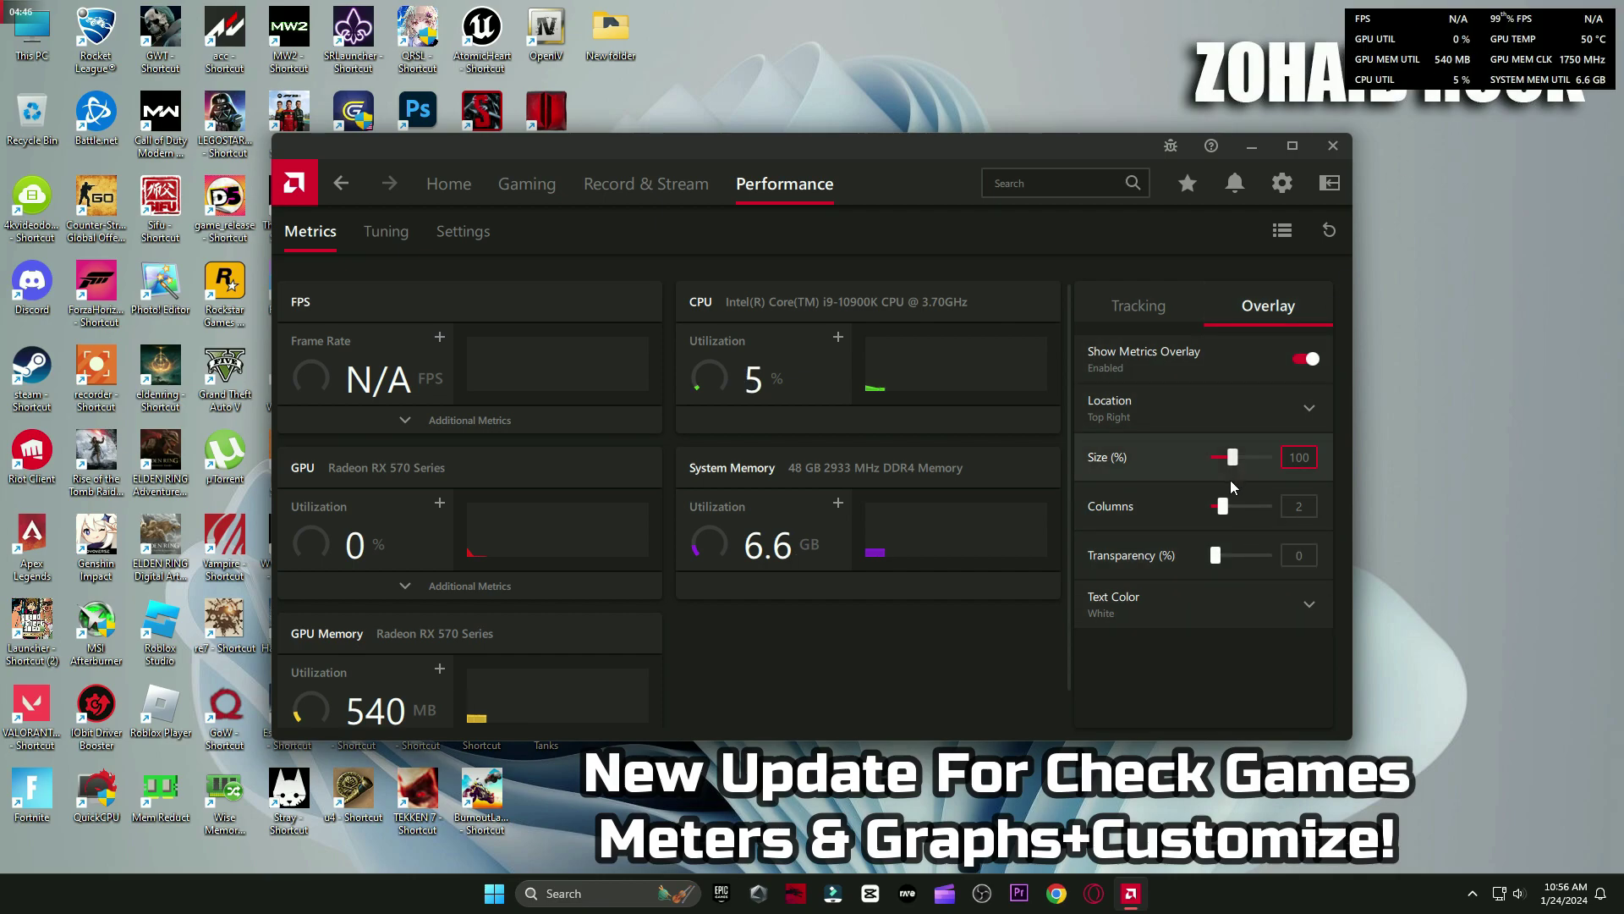
drag(1241, 459, 1232, 508)
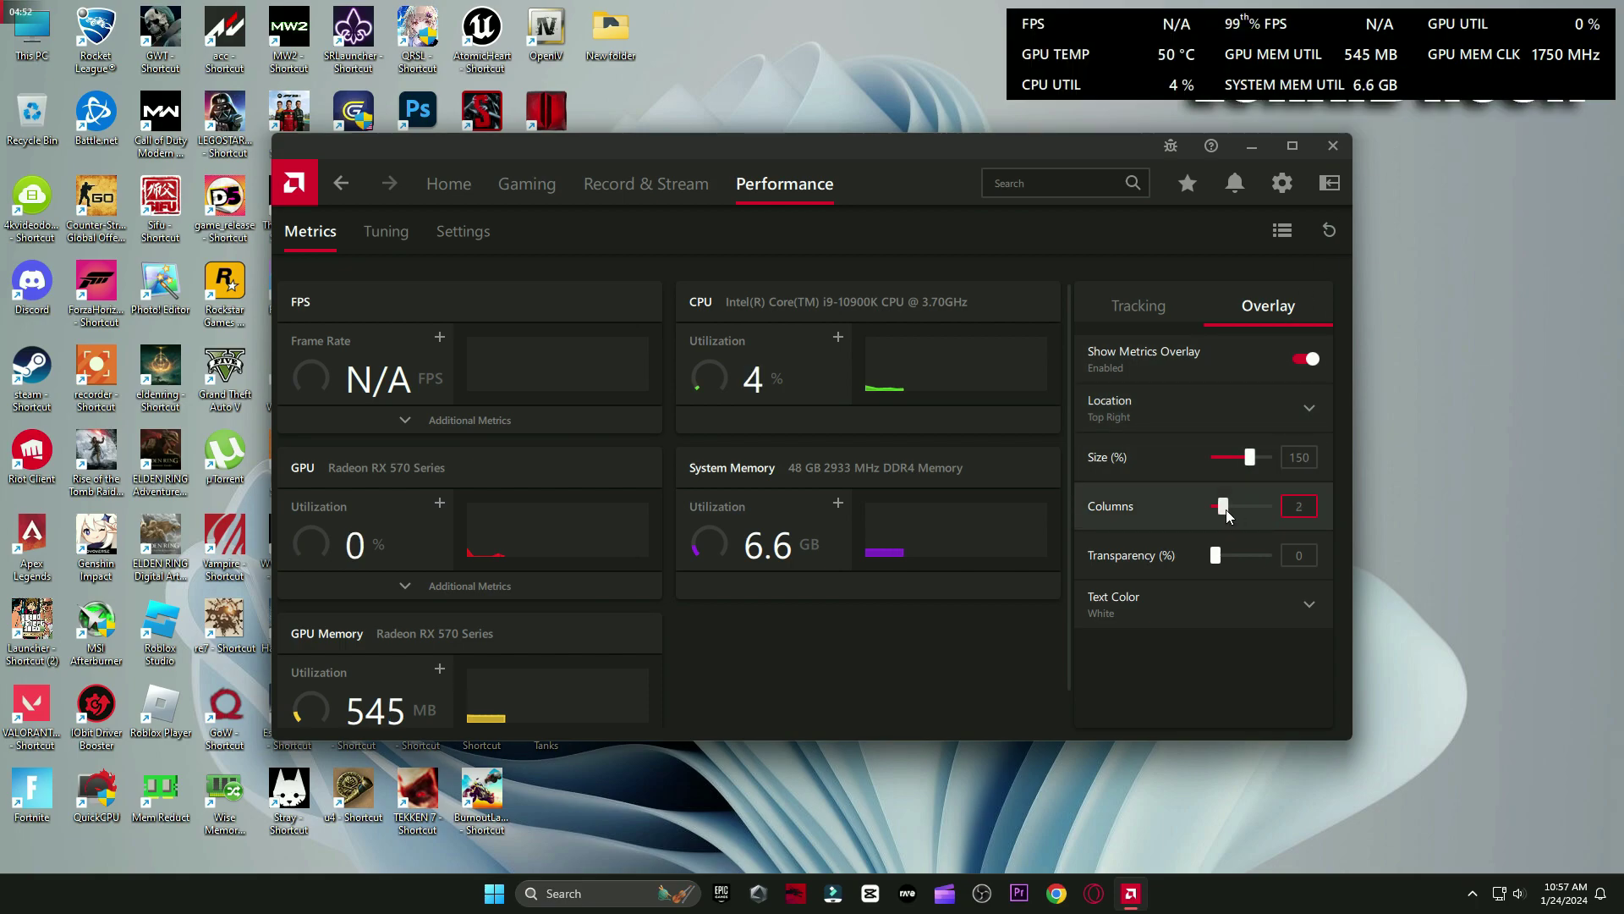
- Try out the metrics overlay's transparency and text color options, returning them to 0% and White
drag(1218, 558, 1258, 566)
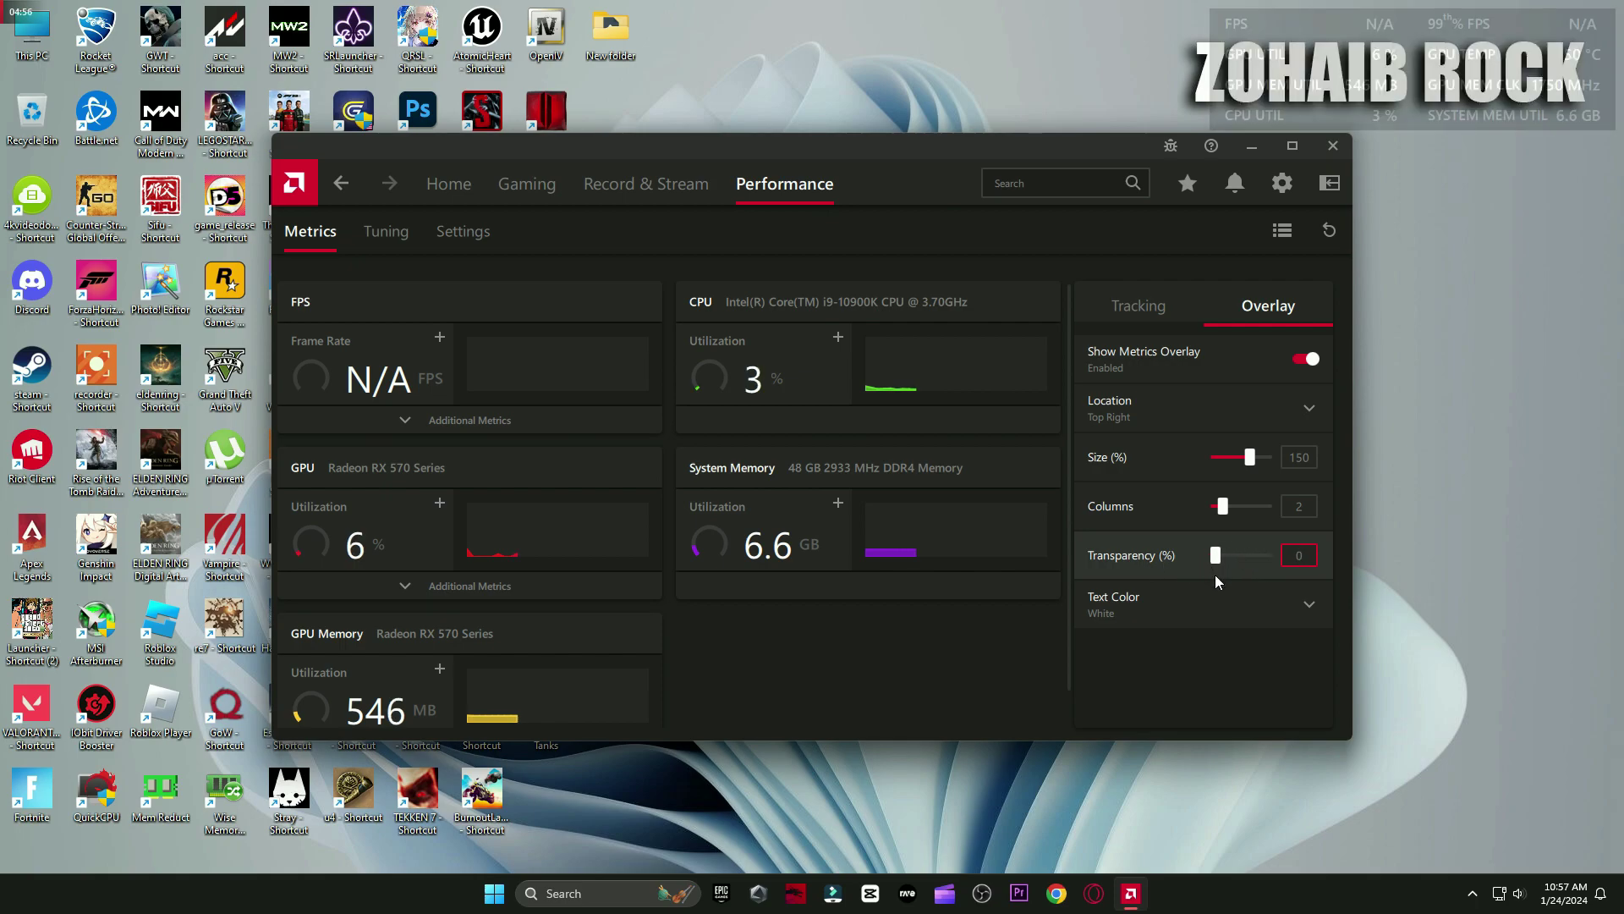
click(1214, 603)
click(1140, 664)
click(1233, 590)
click(1149, 554)
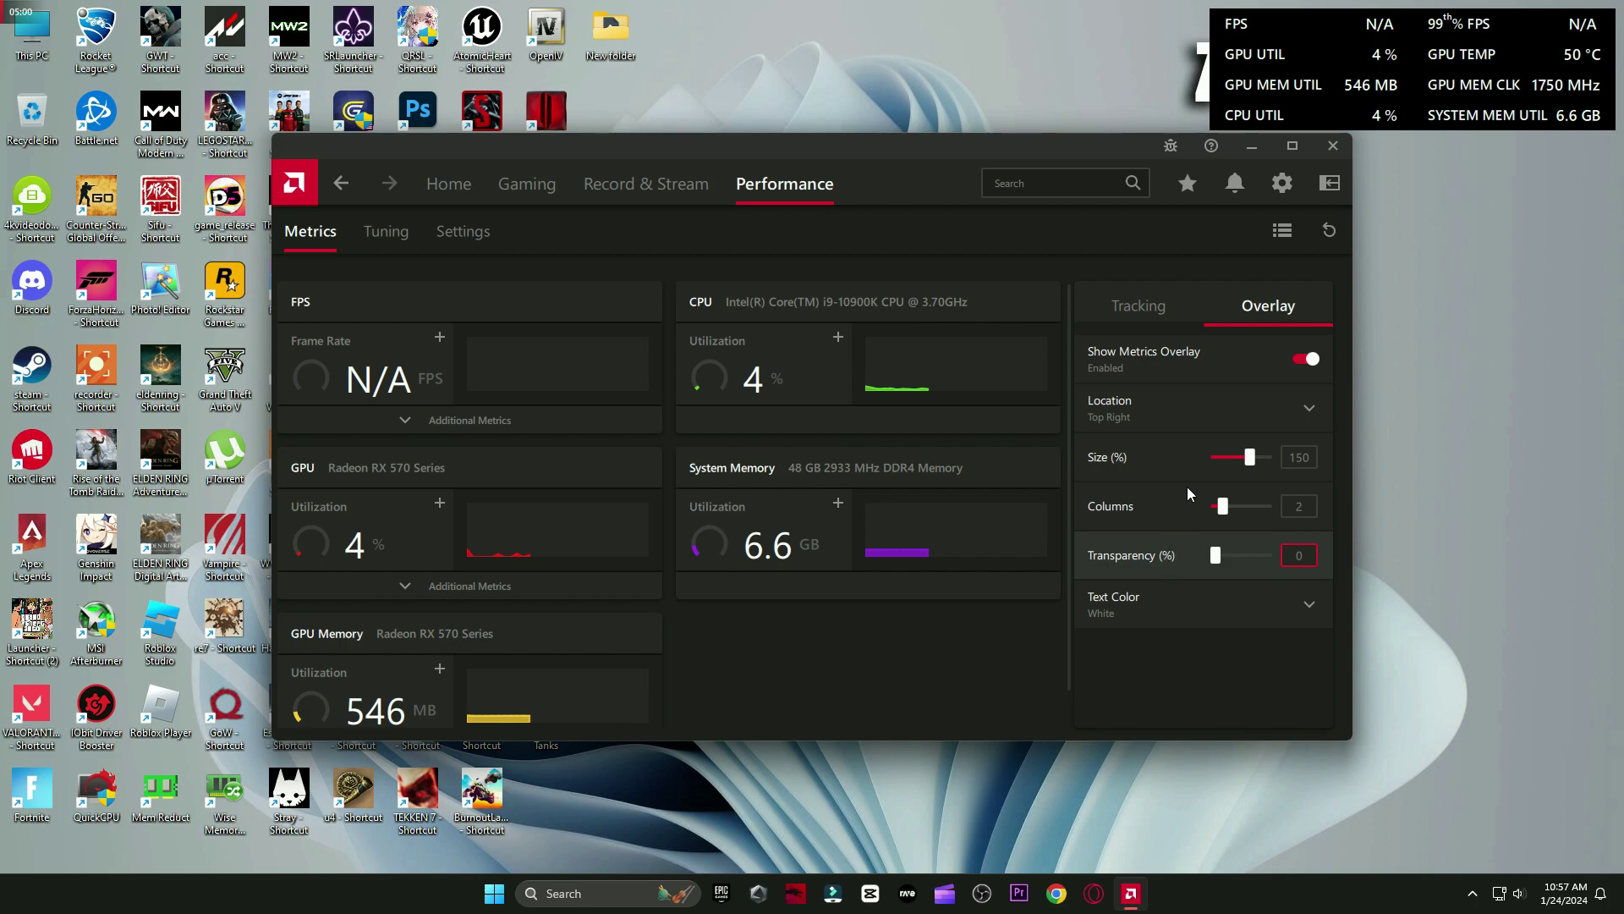
- Try the Top Left location for the metrics overlay, return it to Top Right and disable the overlay
click(1182, 412)
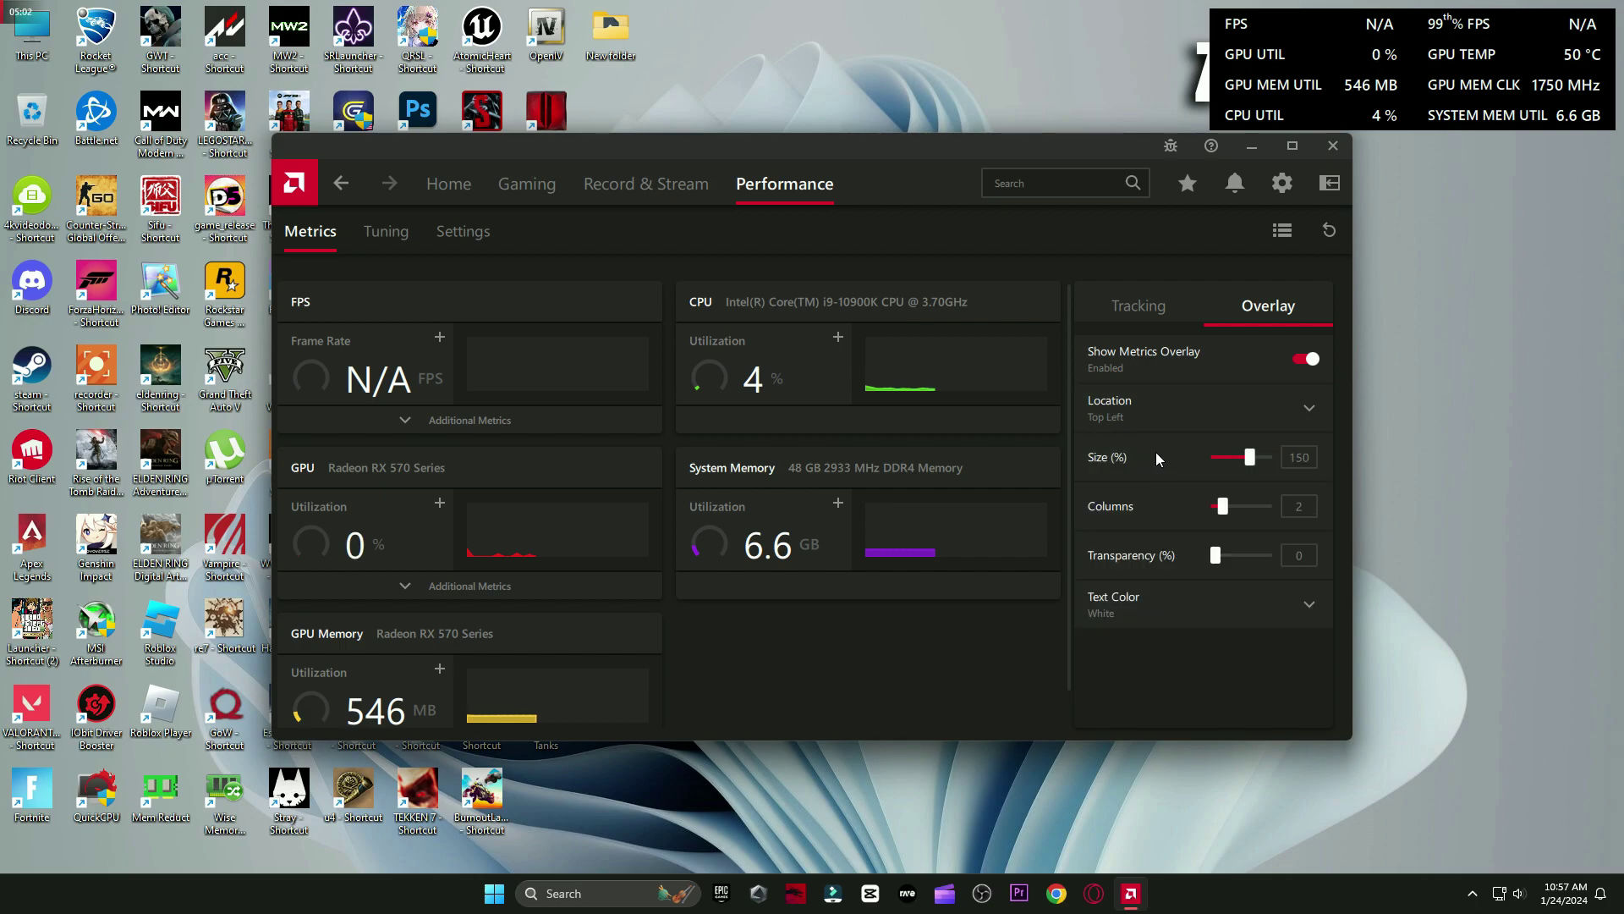
click(1164, 409)
click(1161, 499)
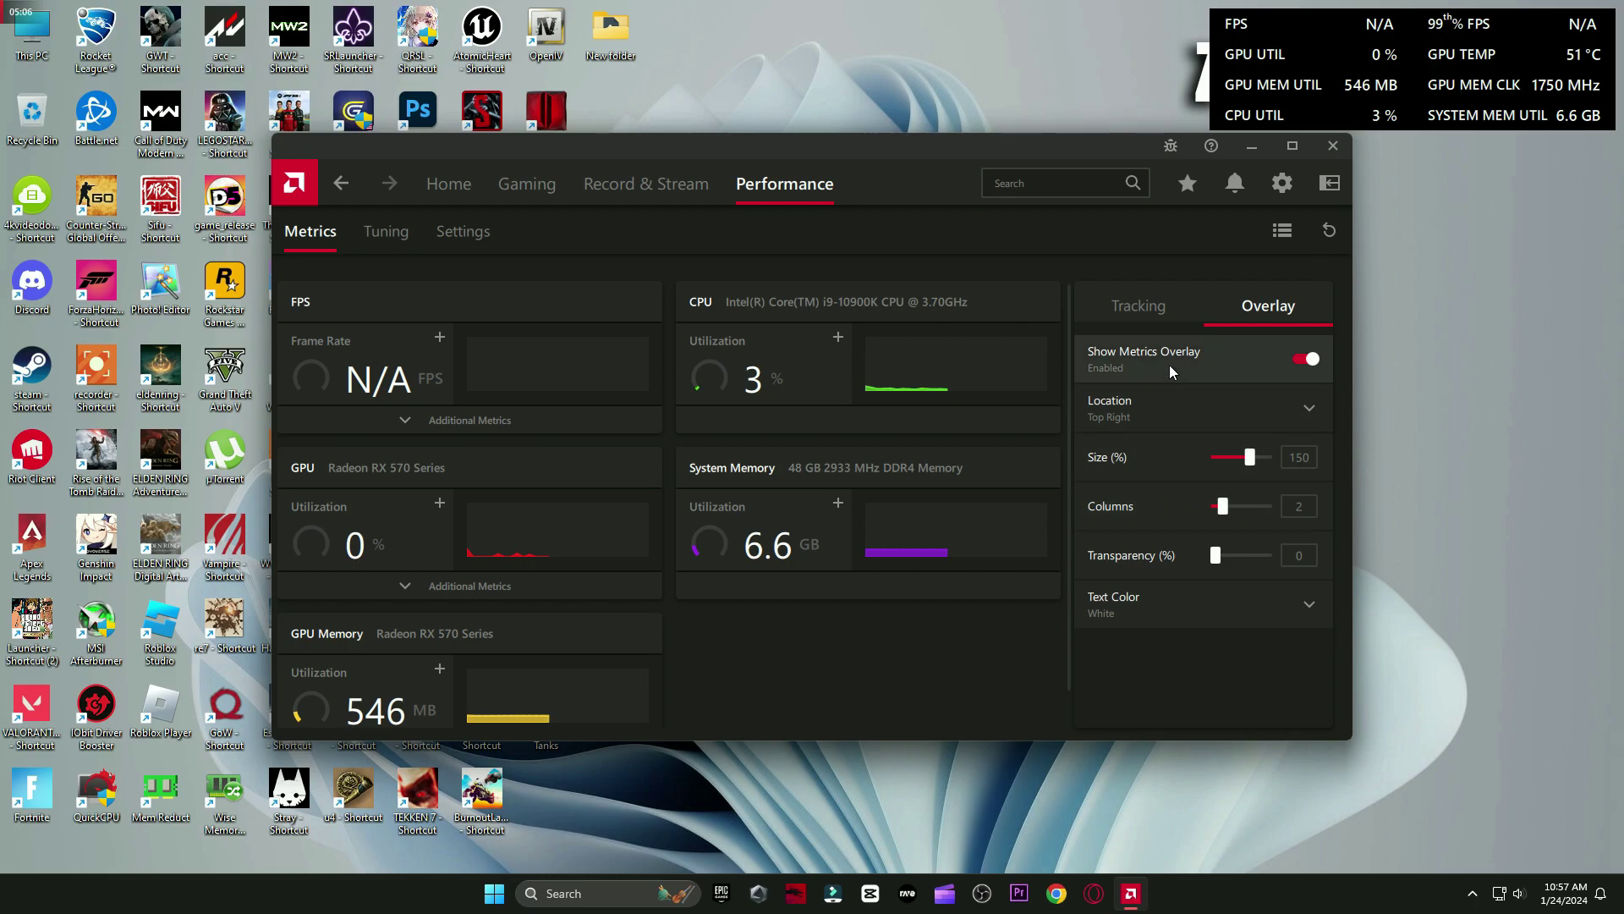
click(1301, 361)
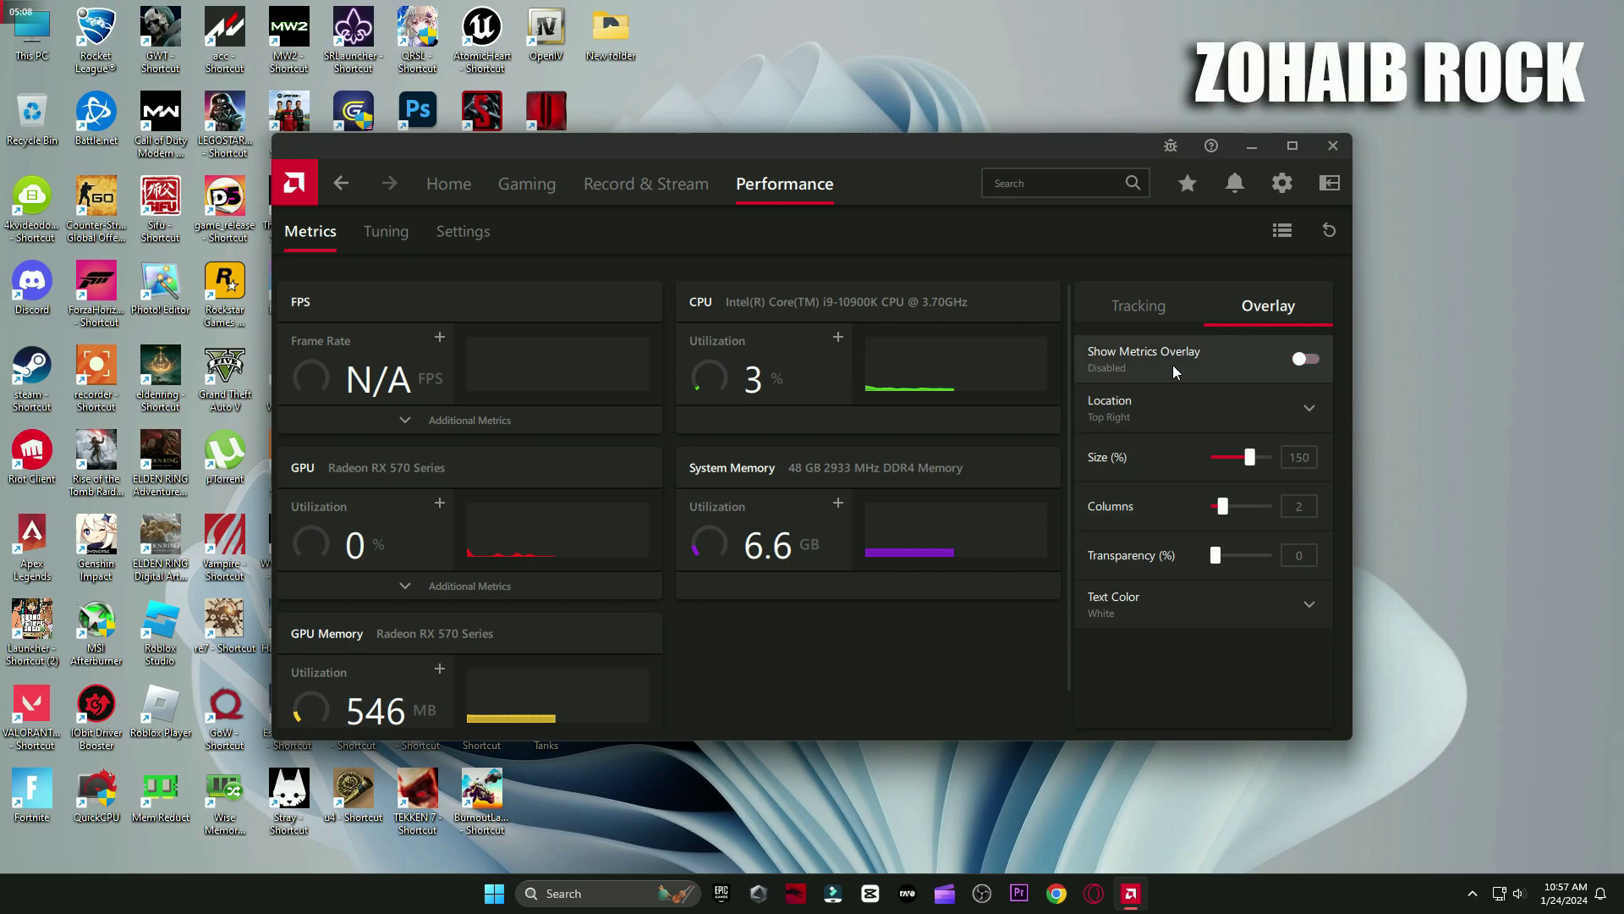
- Add a GPU tuning profile for Fortnite in the performance tuning section
click(377, 231)
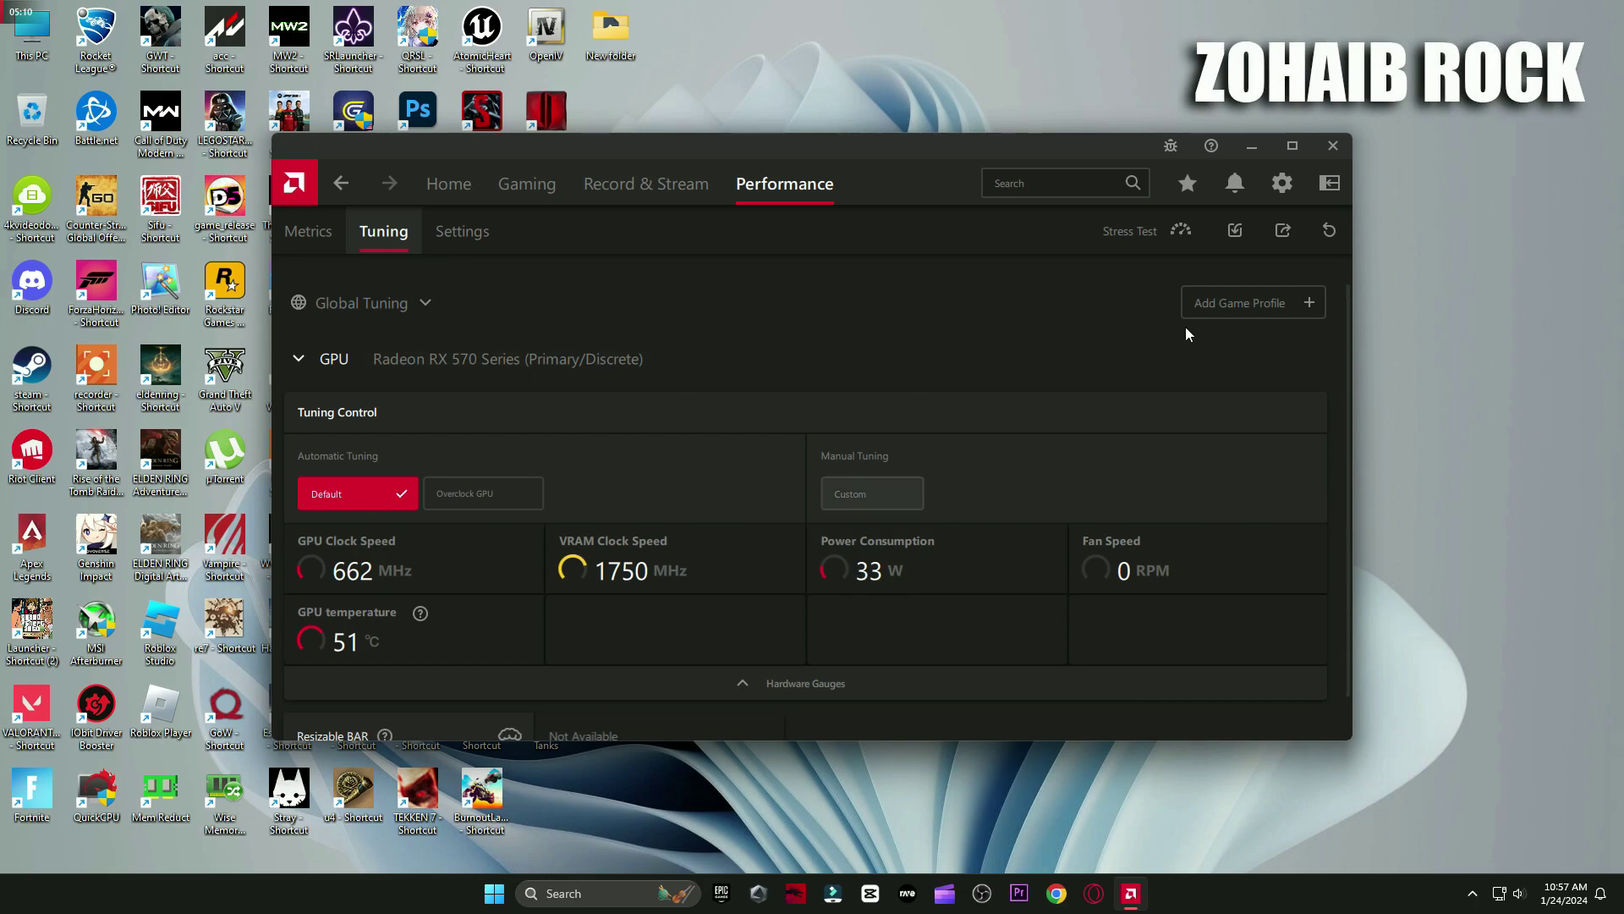
click(1193, 311)
scroll(750, 423, down, 10)
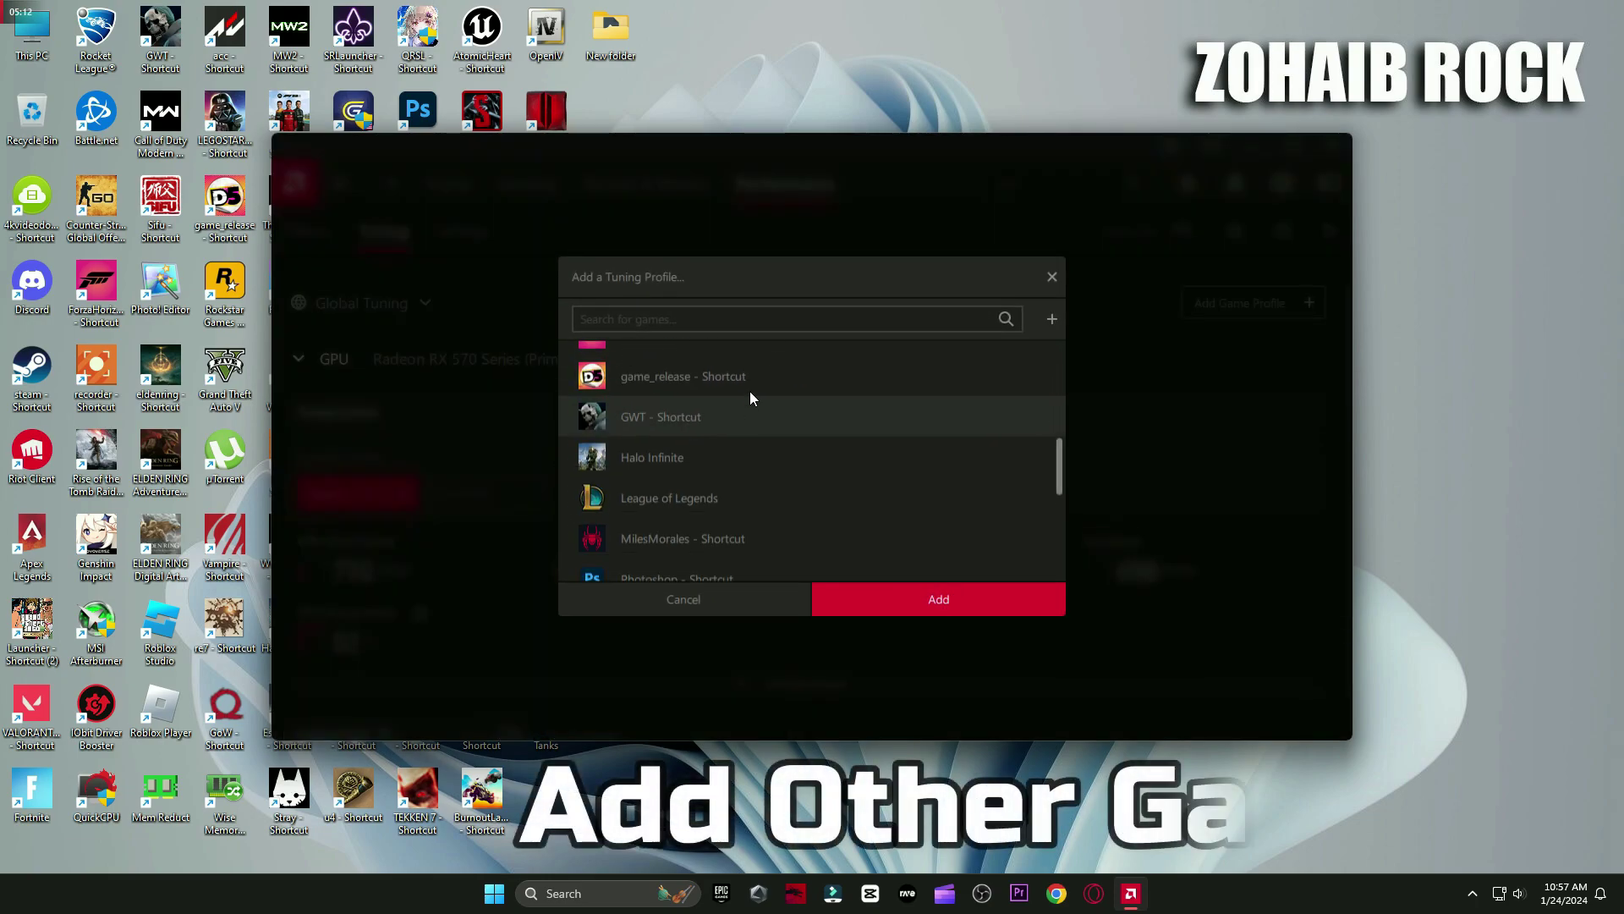
scroll(749, 473, up, 8)
click(747, 488)
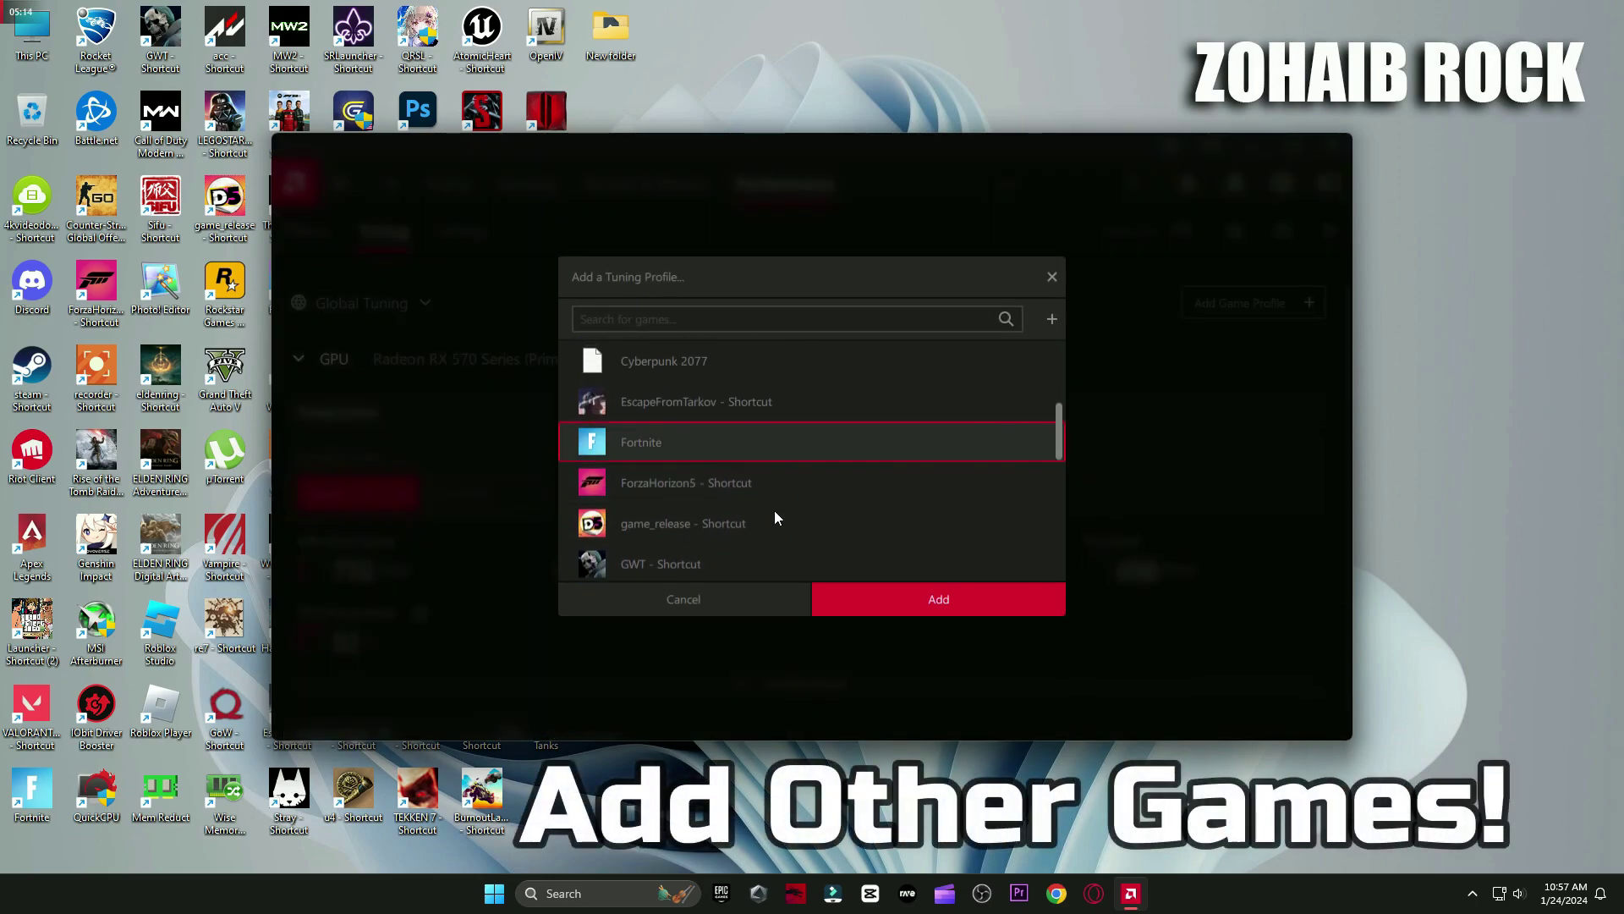
click(922, 599)
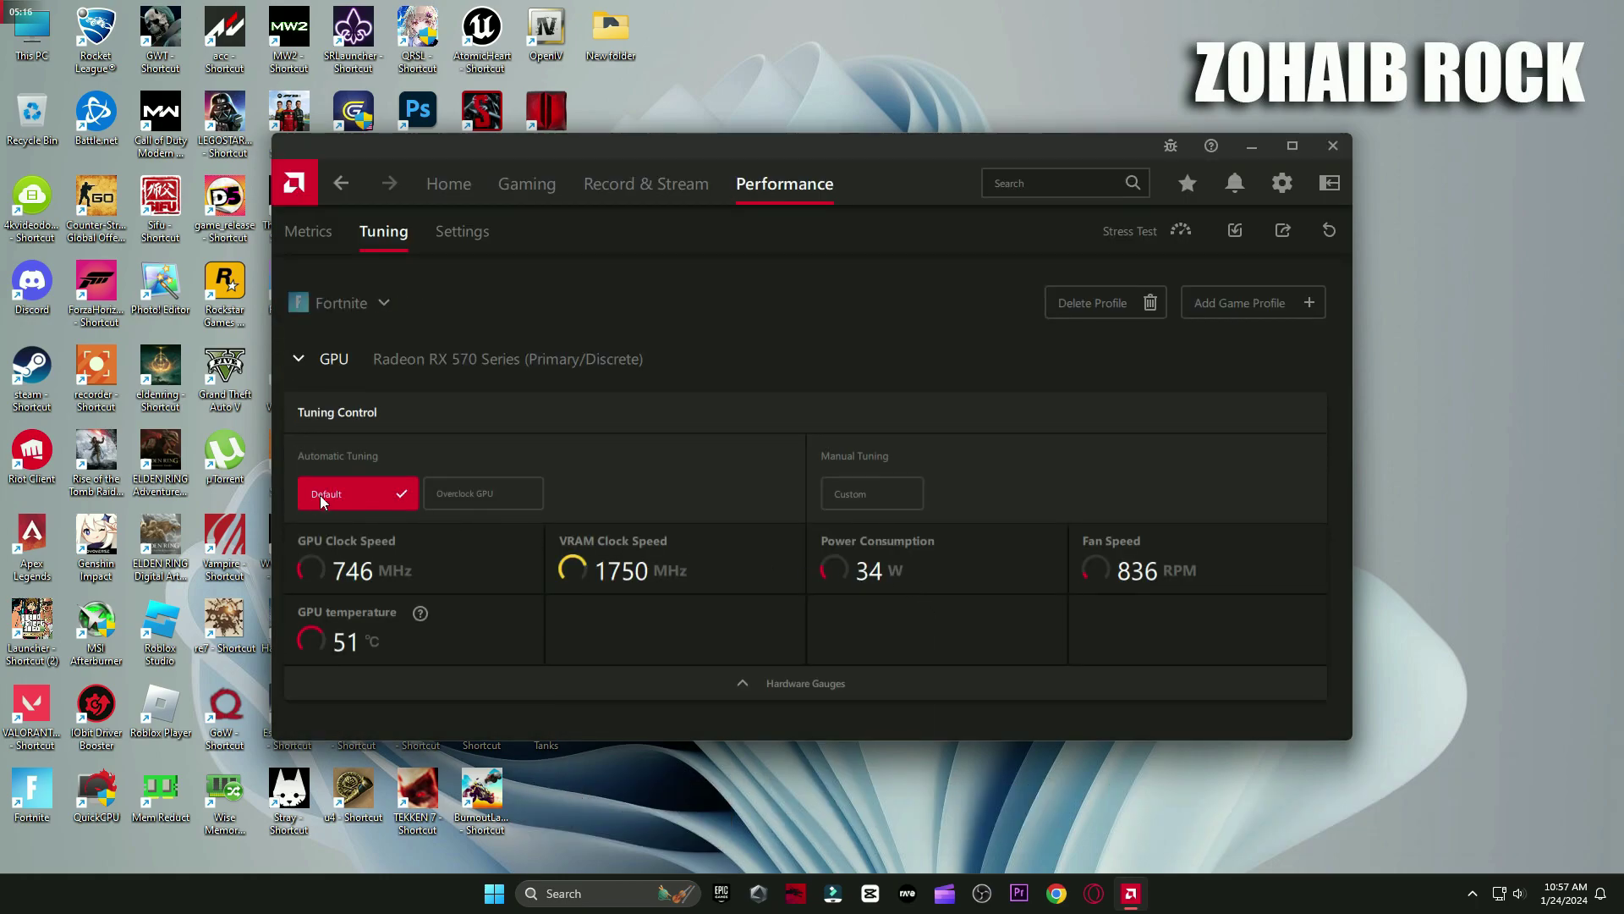
- Display the performance metrics settings
click(471, 242)
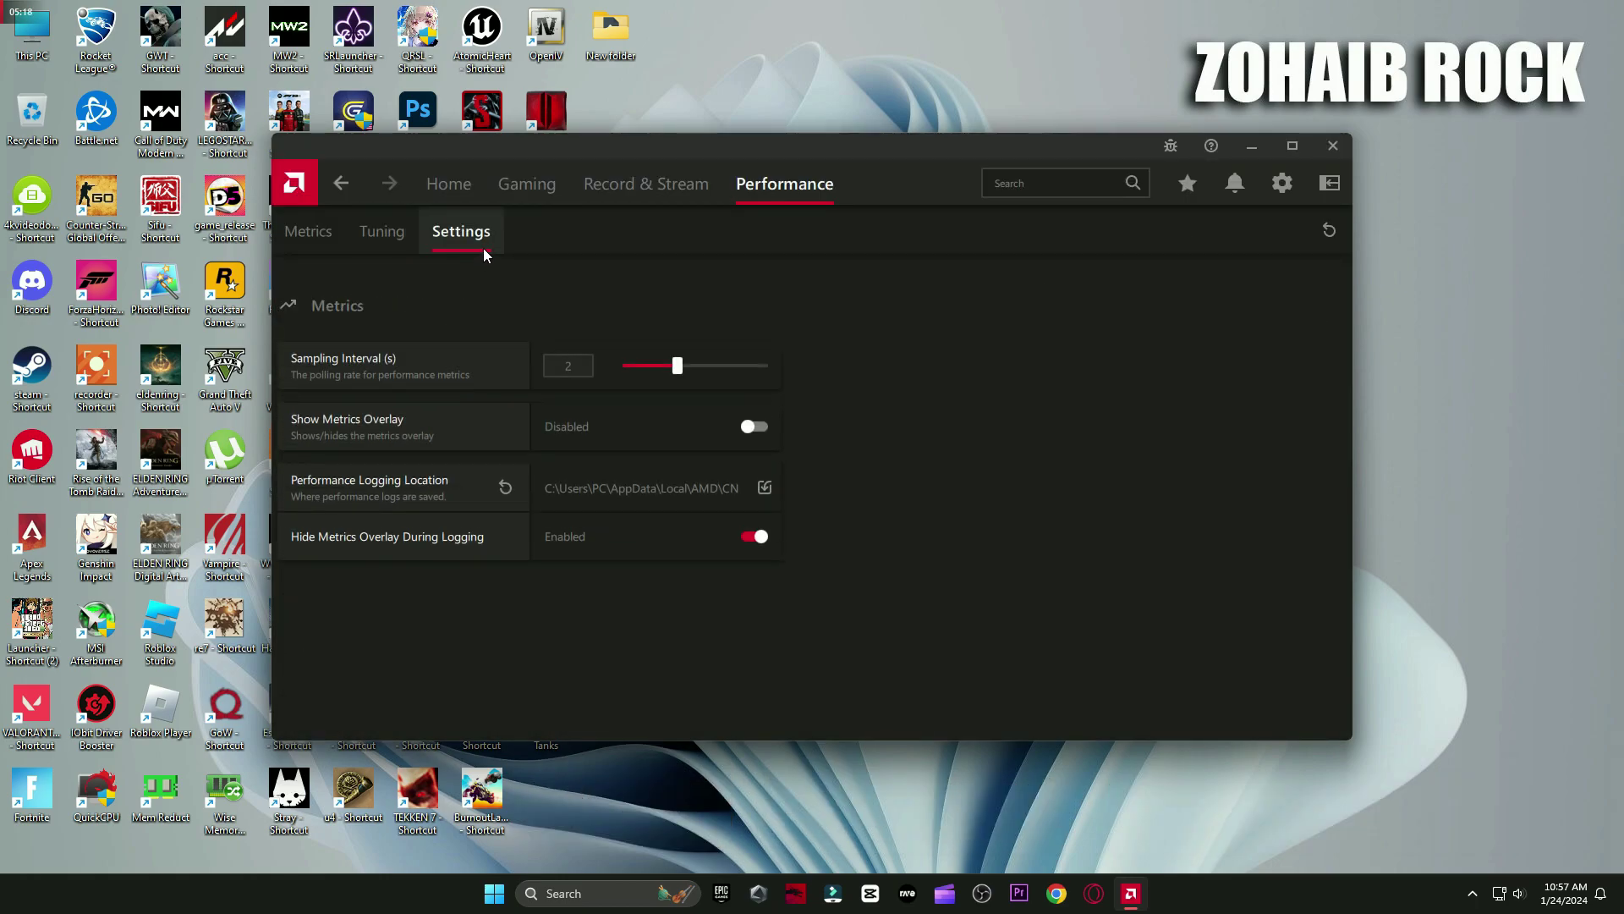
- Try out showing the metrics overlay, disable it again and close AMD Software
click(674, 437)
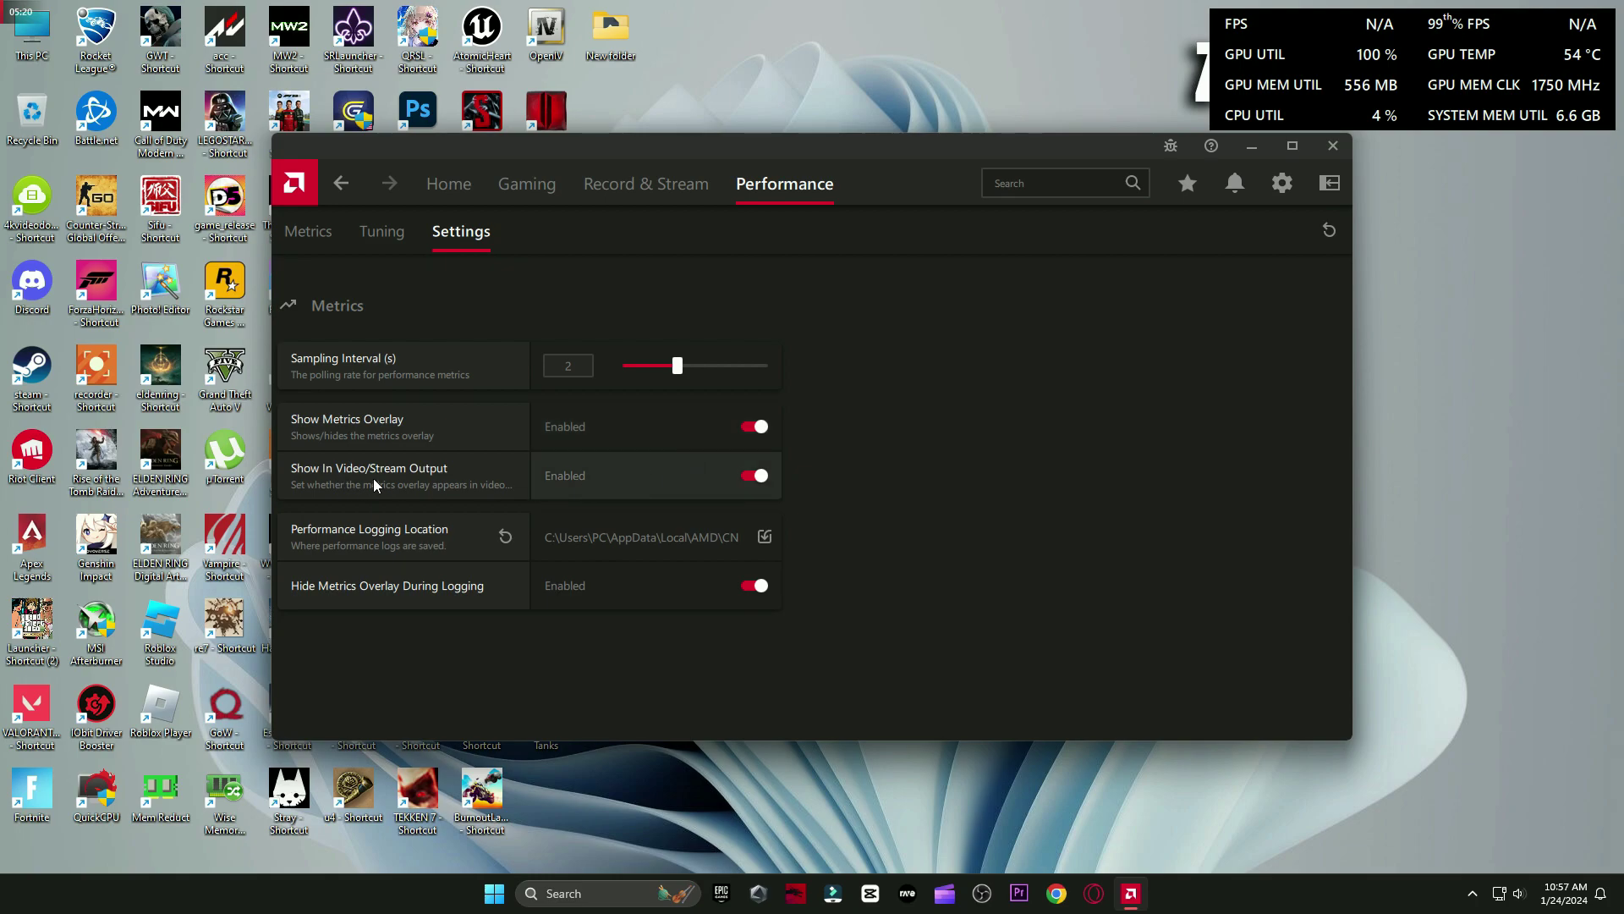
click(752, 428)
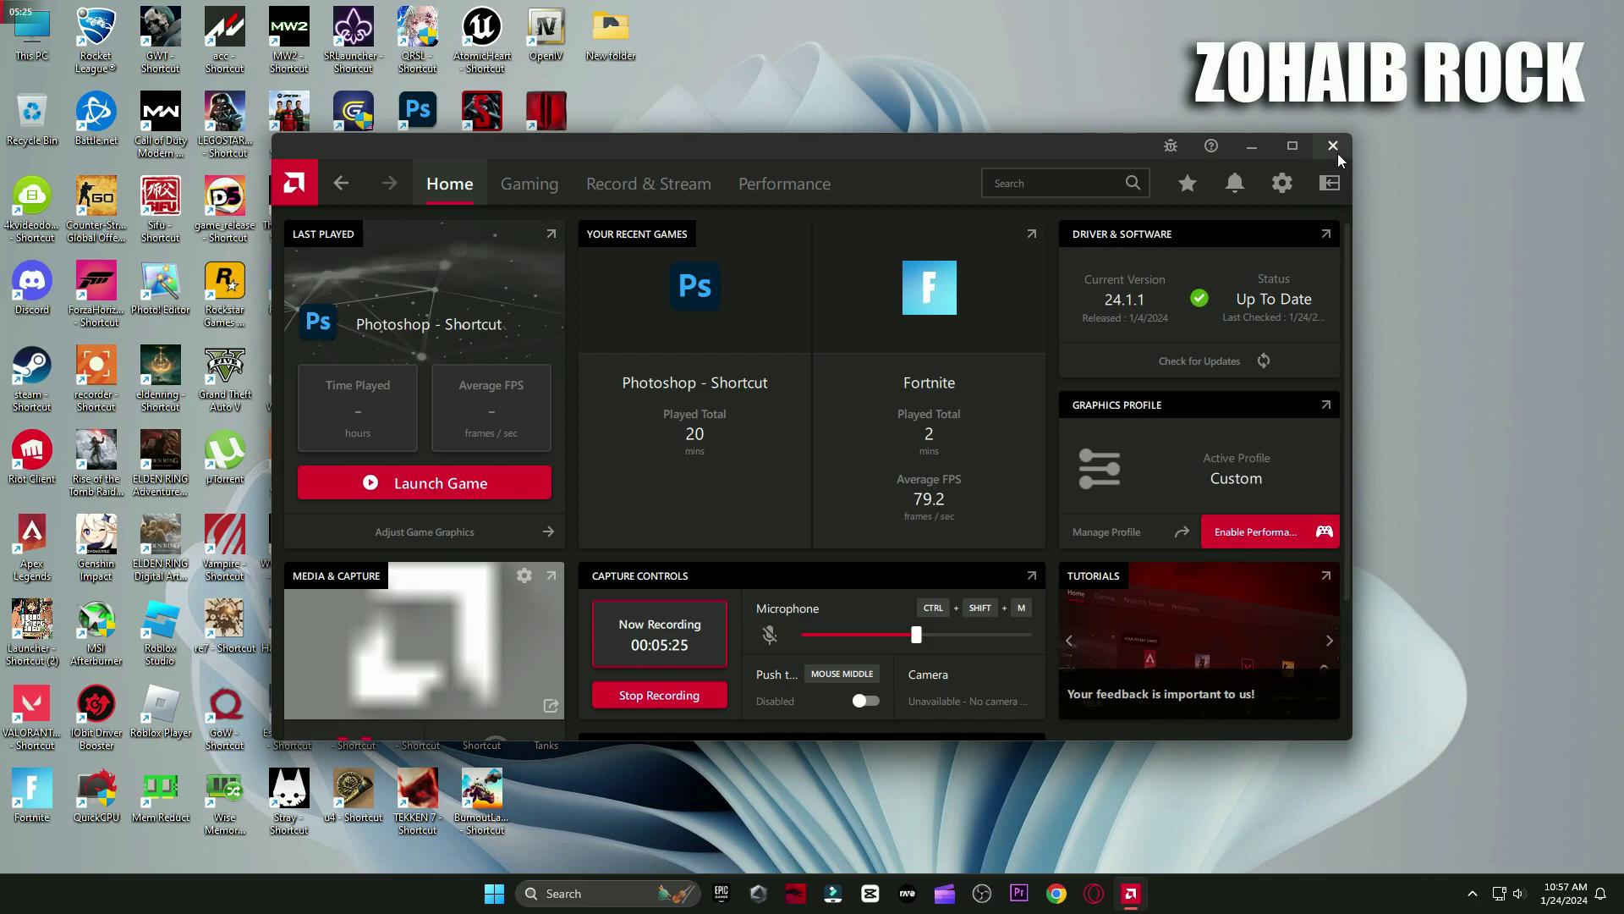
click(1334, 146)
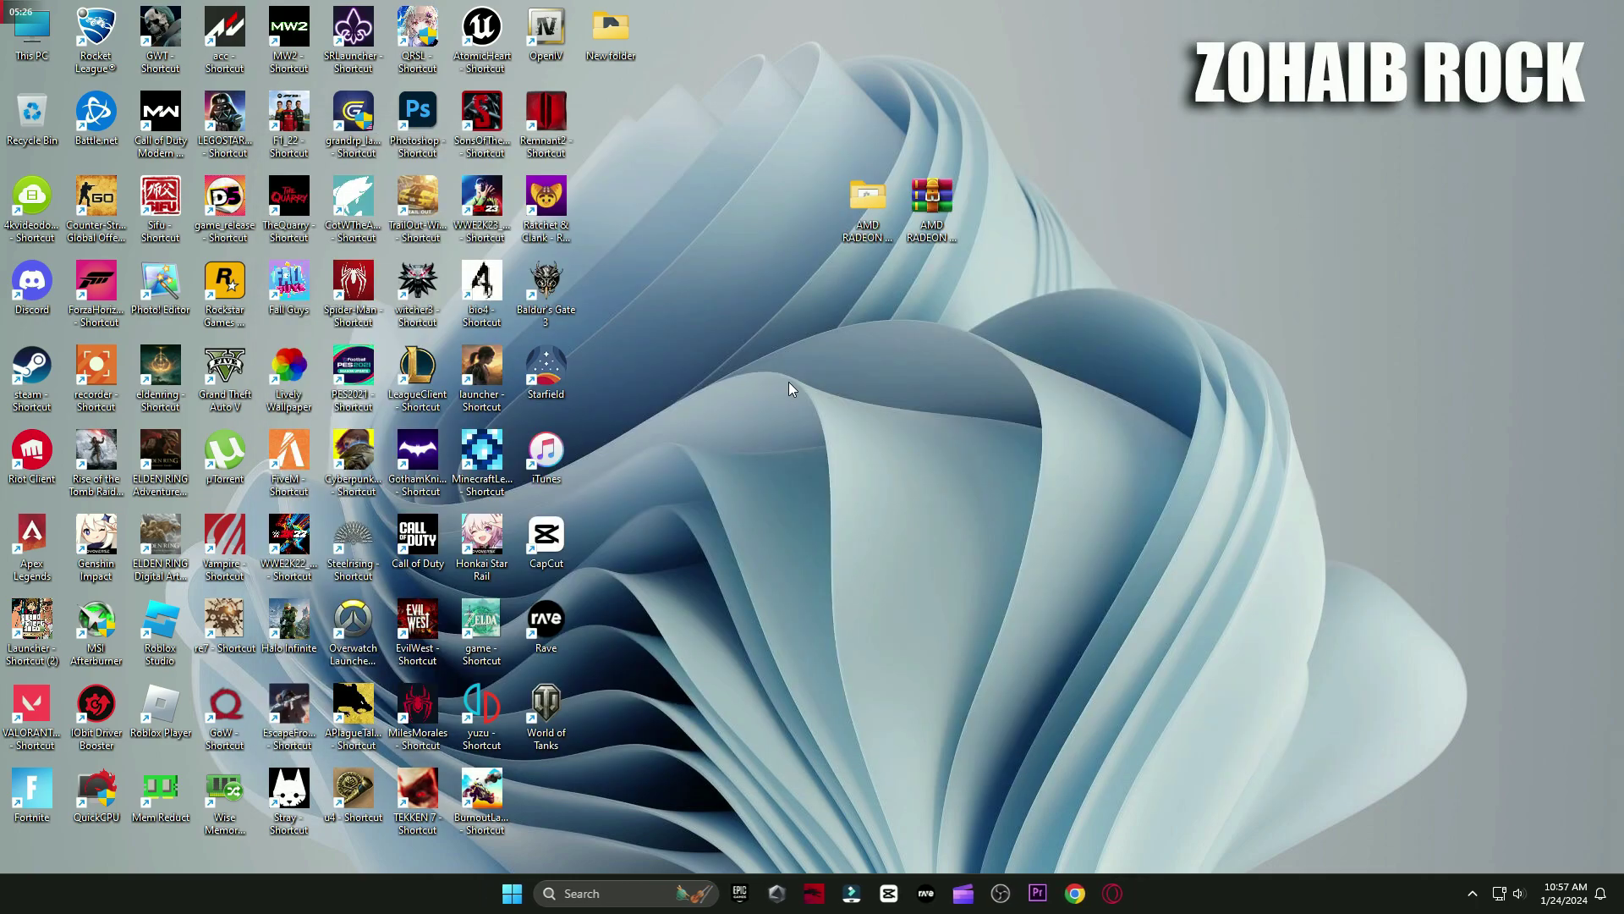
- Switch to Windows Settings and open the Graphics page through the Game Mode gaming settings
click(511, 891)
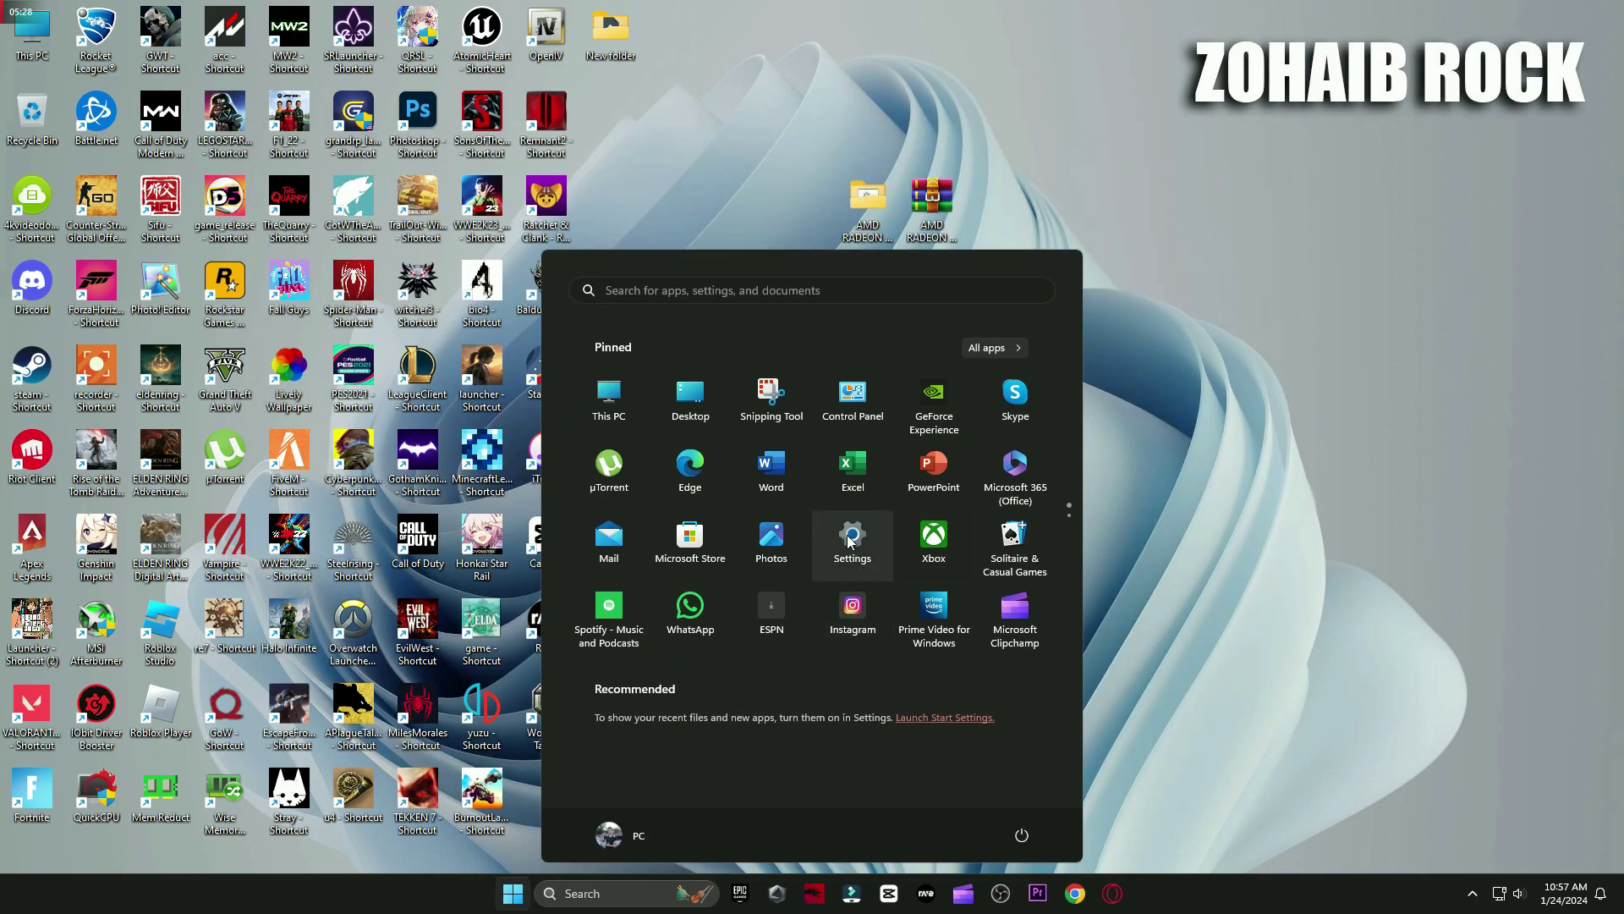
click(852, 542)
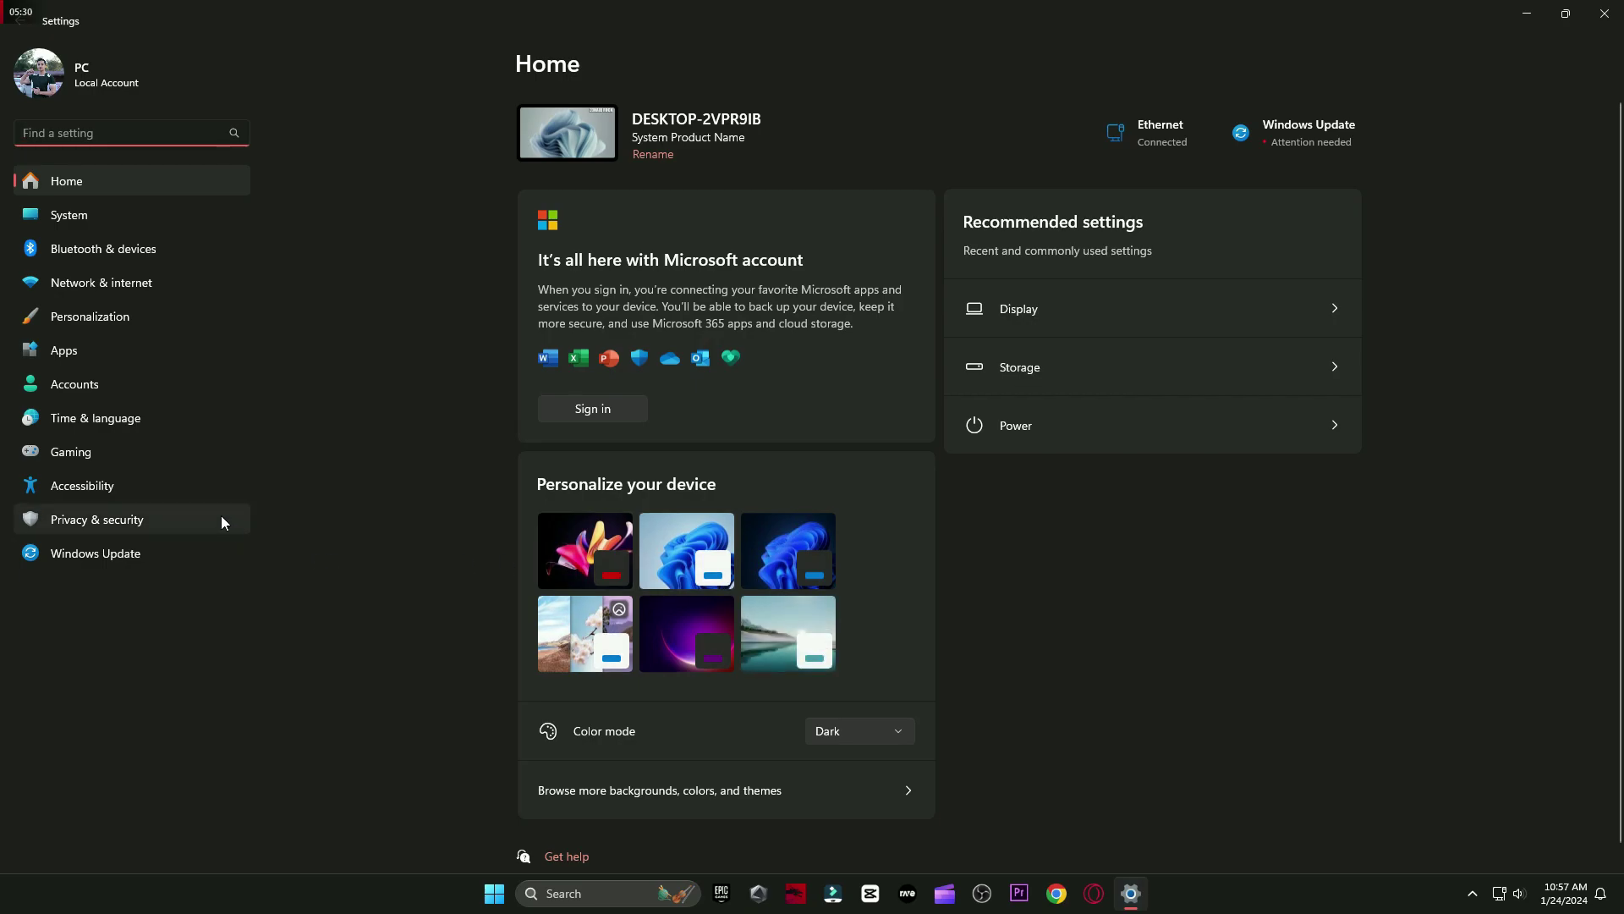
click(54, 451)
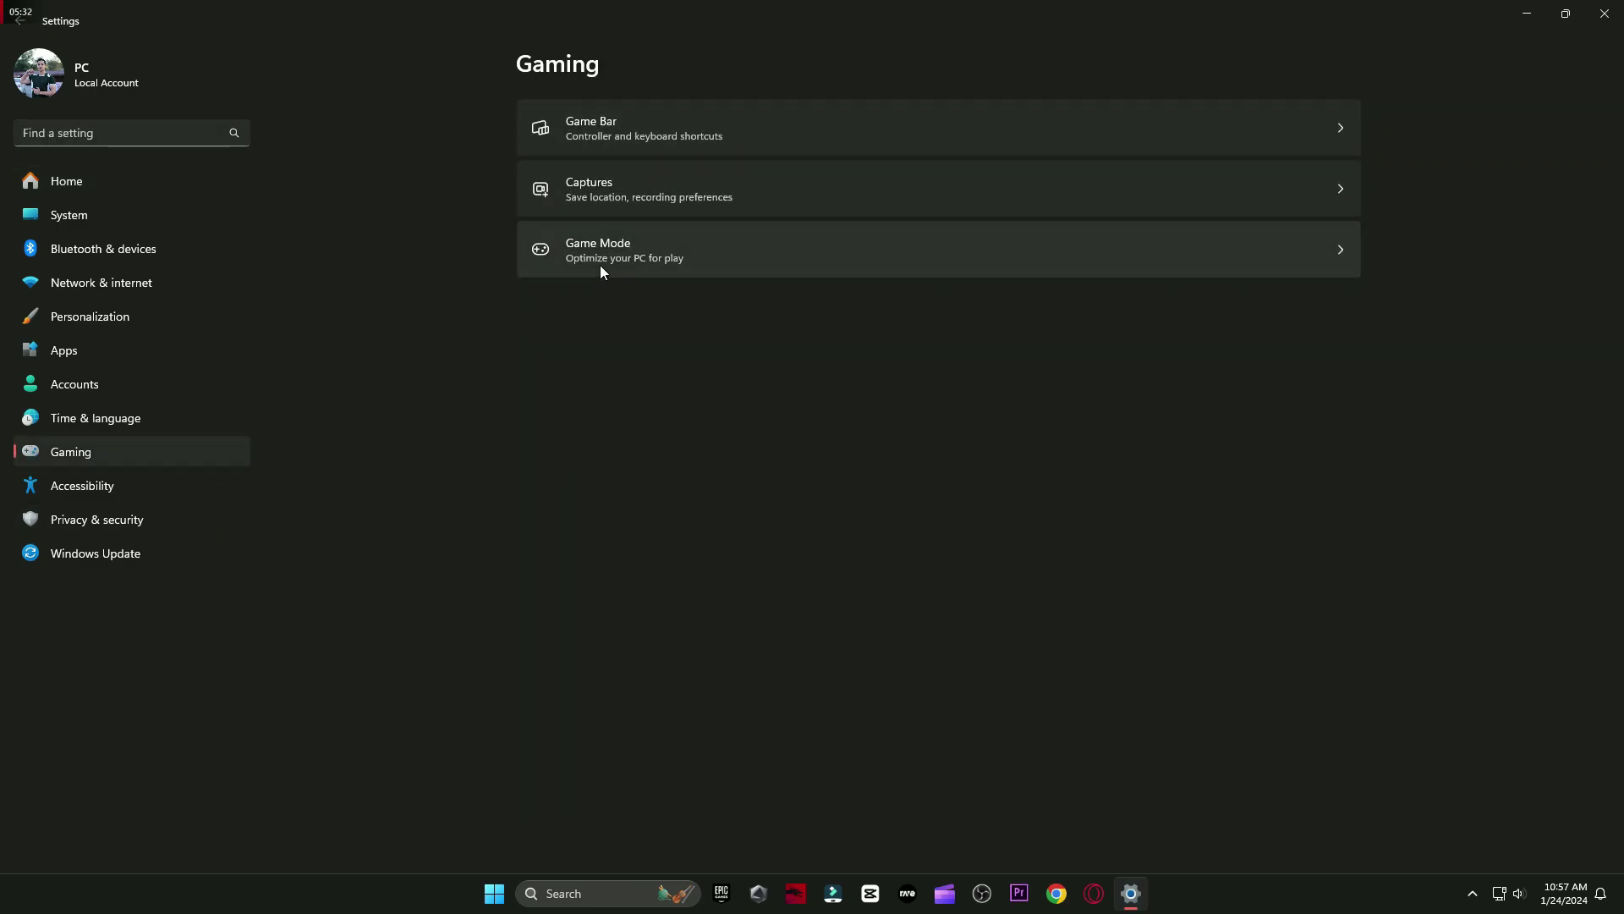
click(602, 269)
click(618, 259)
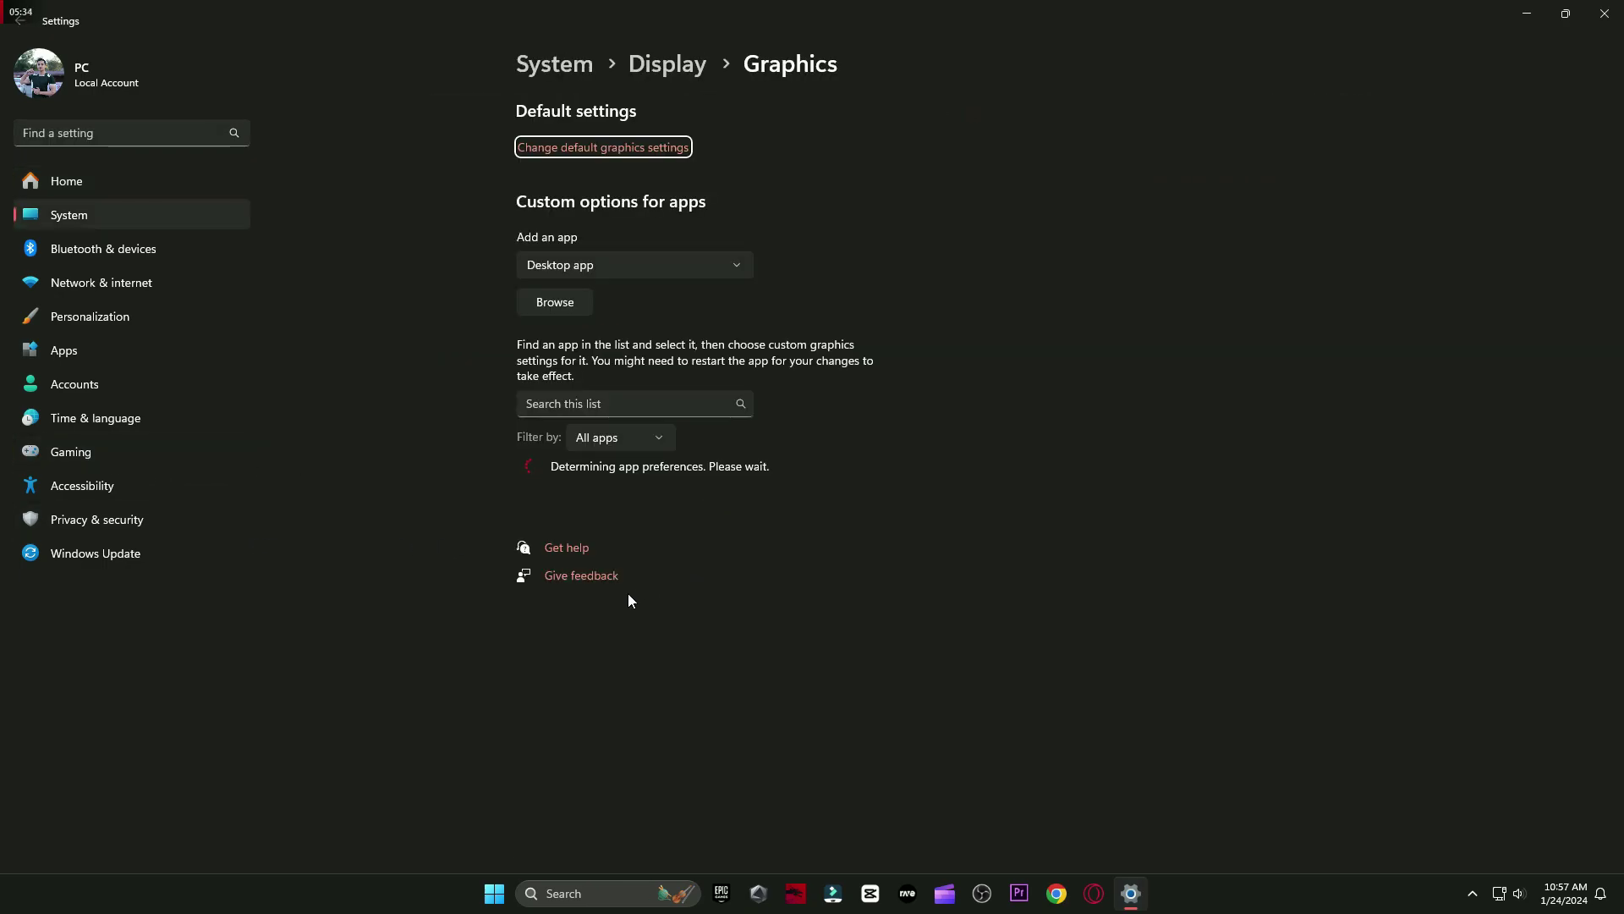
- Remove the existing Fortnite entry from the list of apps with custom graphics options
scroll(646, 616, down, 3)
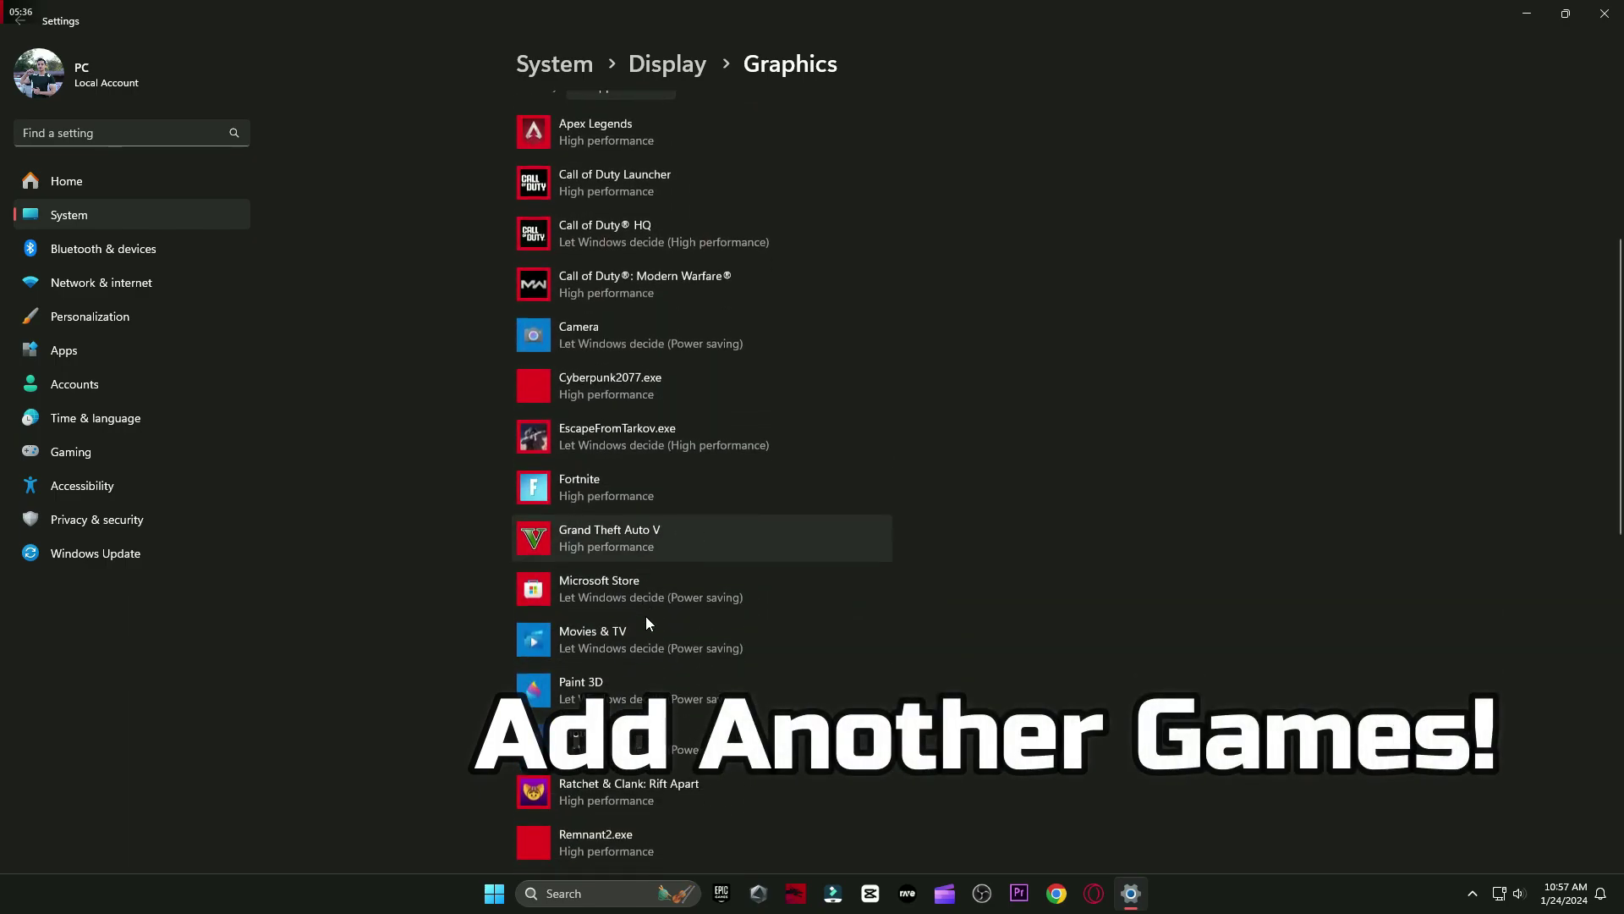
click(647, 495)
click(829, 562)
scroll(676, 440, up, 5)
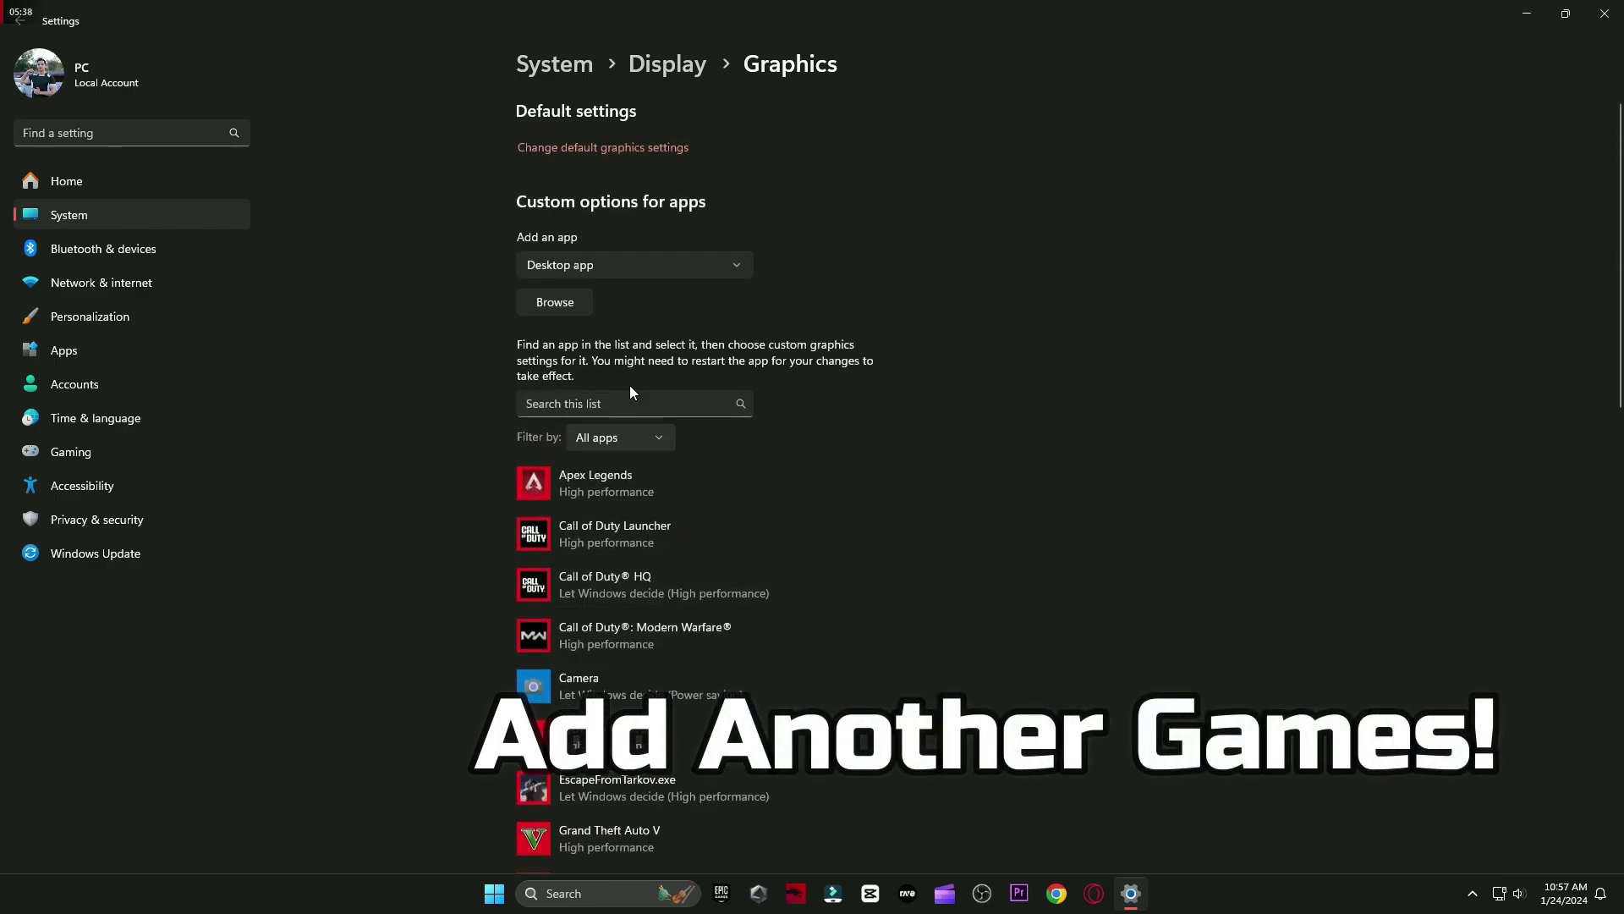
- Add FortniteClient-Win64-Shipping from Fortnite's Win64 folder as a desktop app with custom graphics options
click(572, 306)
click(324, 267)
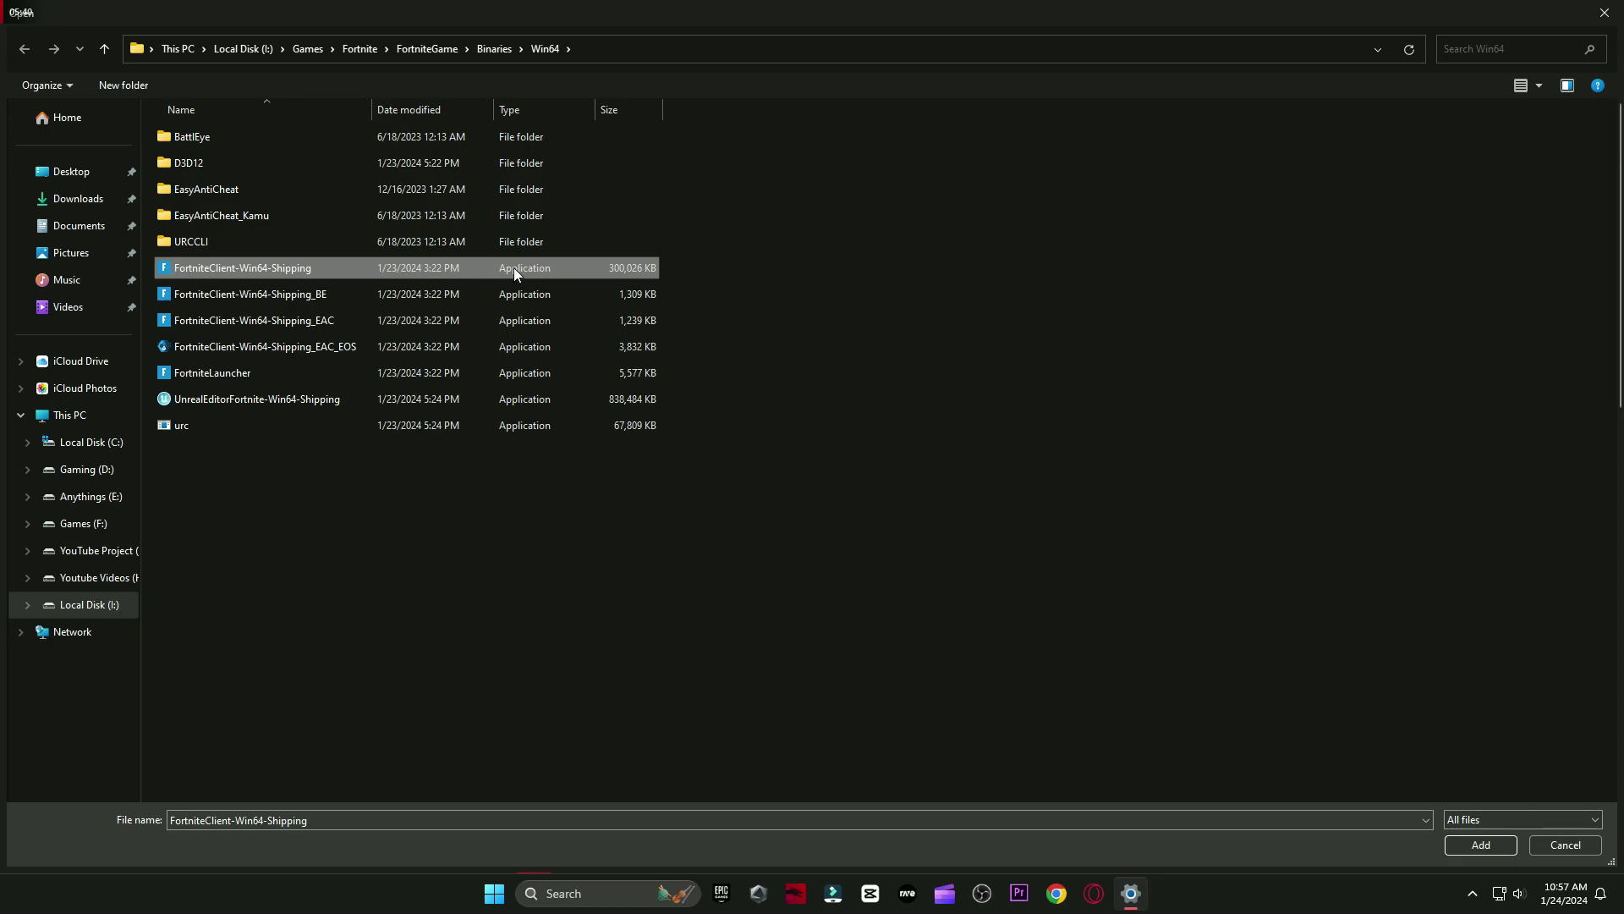
click(1455, 849)
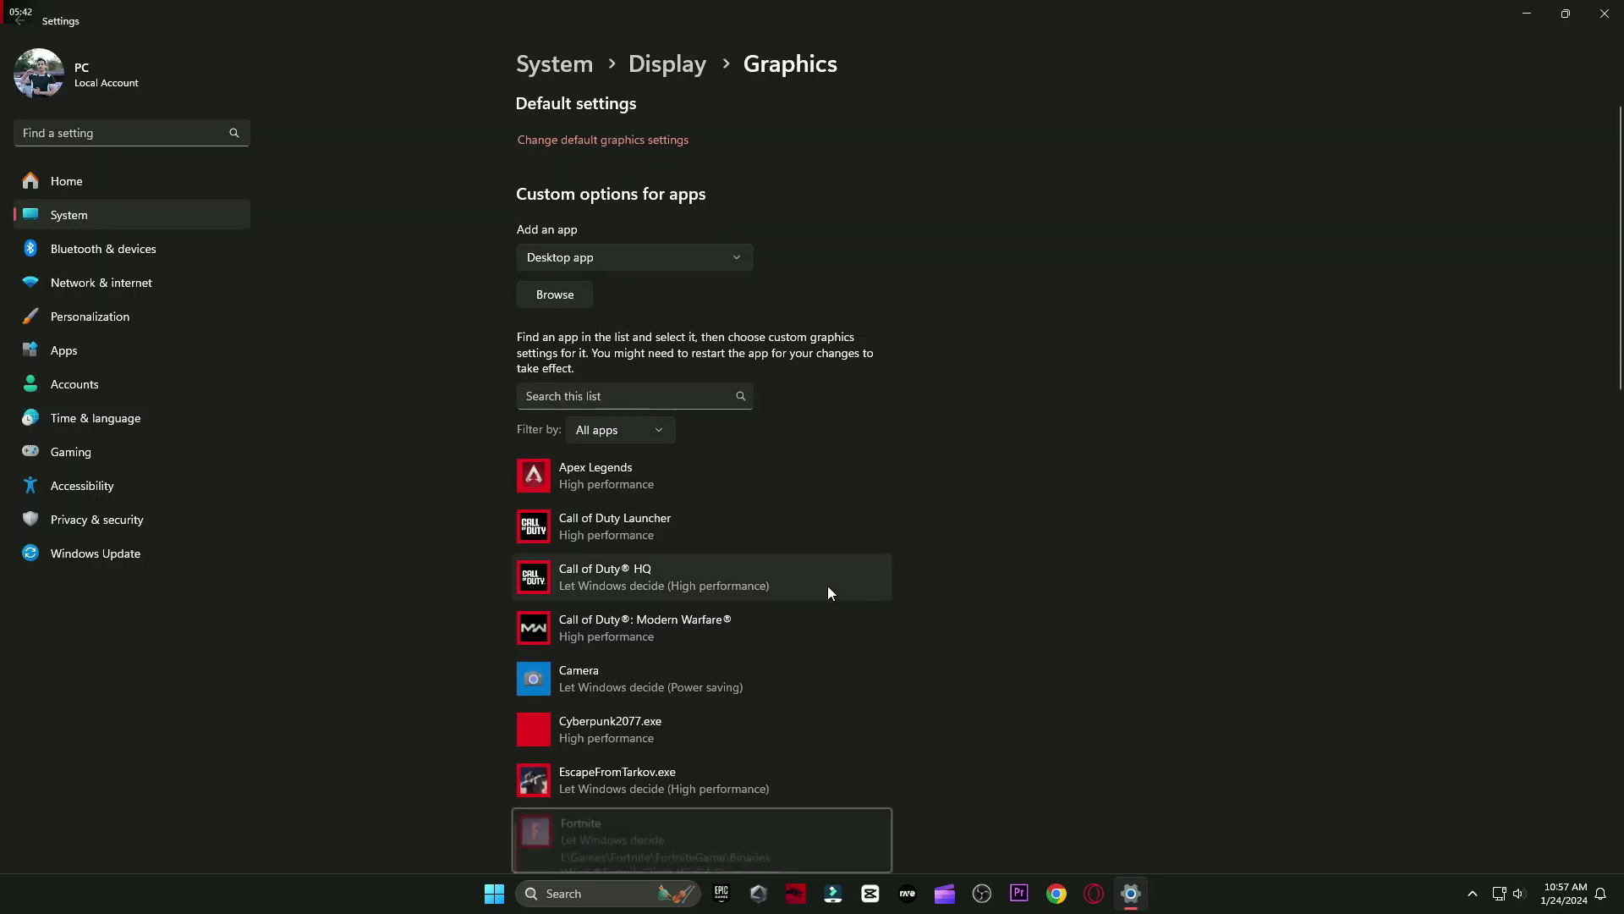
- Set Fortnite's graphics preference to High performance and save it
scroll(775, 544, down, 5)
click(761, 446)
click(703, 436)
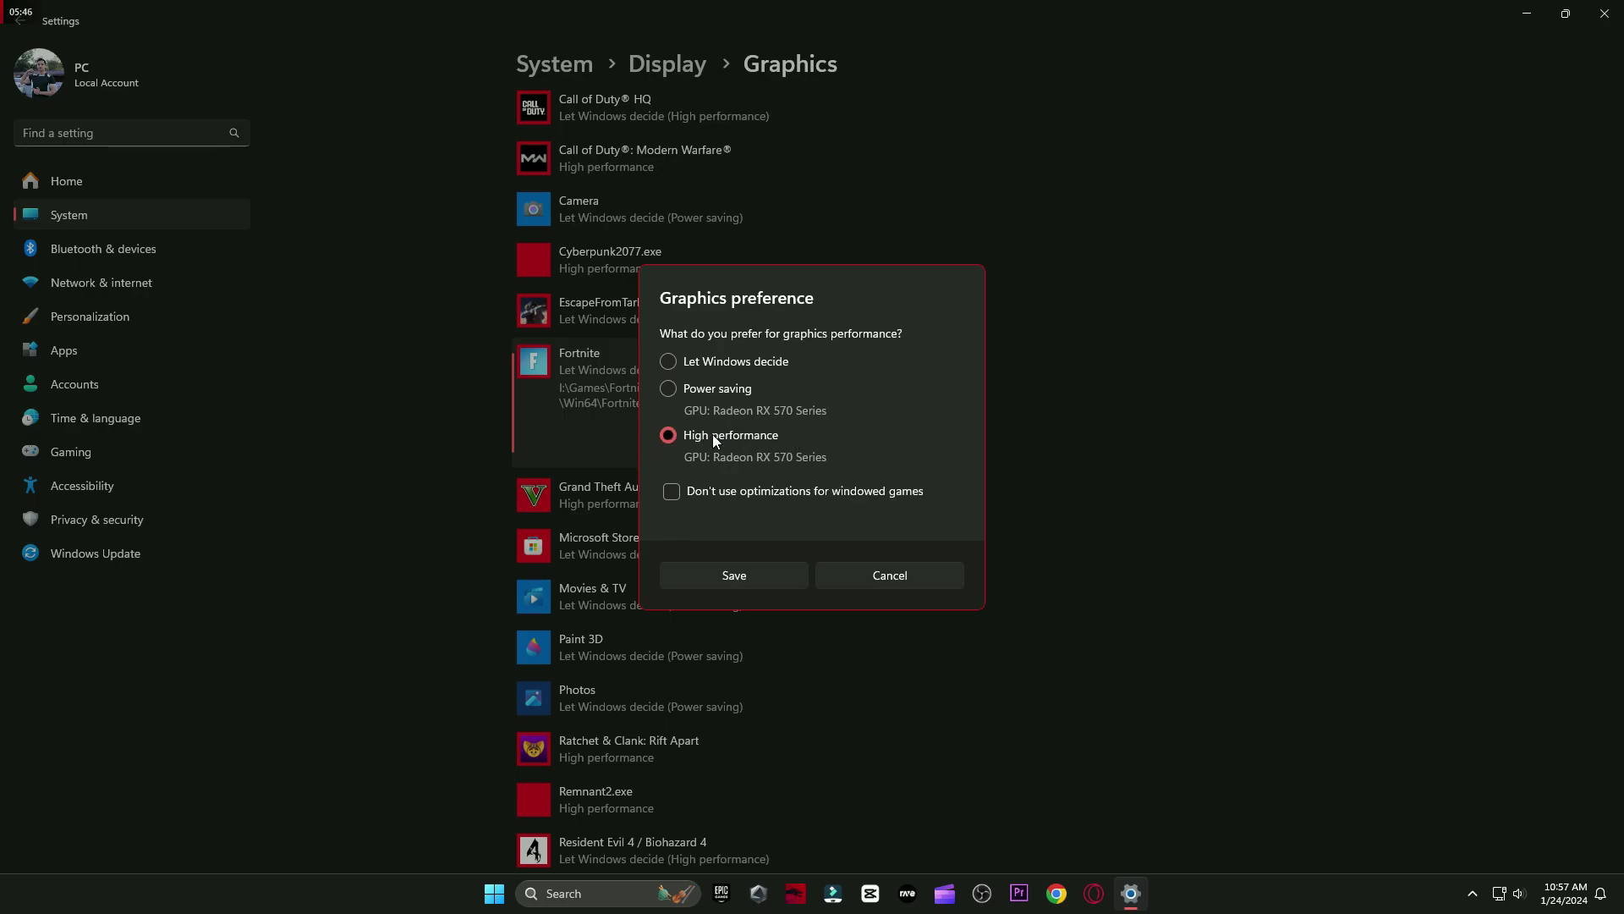
click(750, 575)
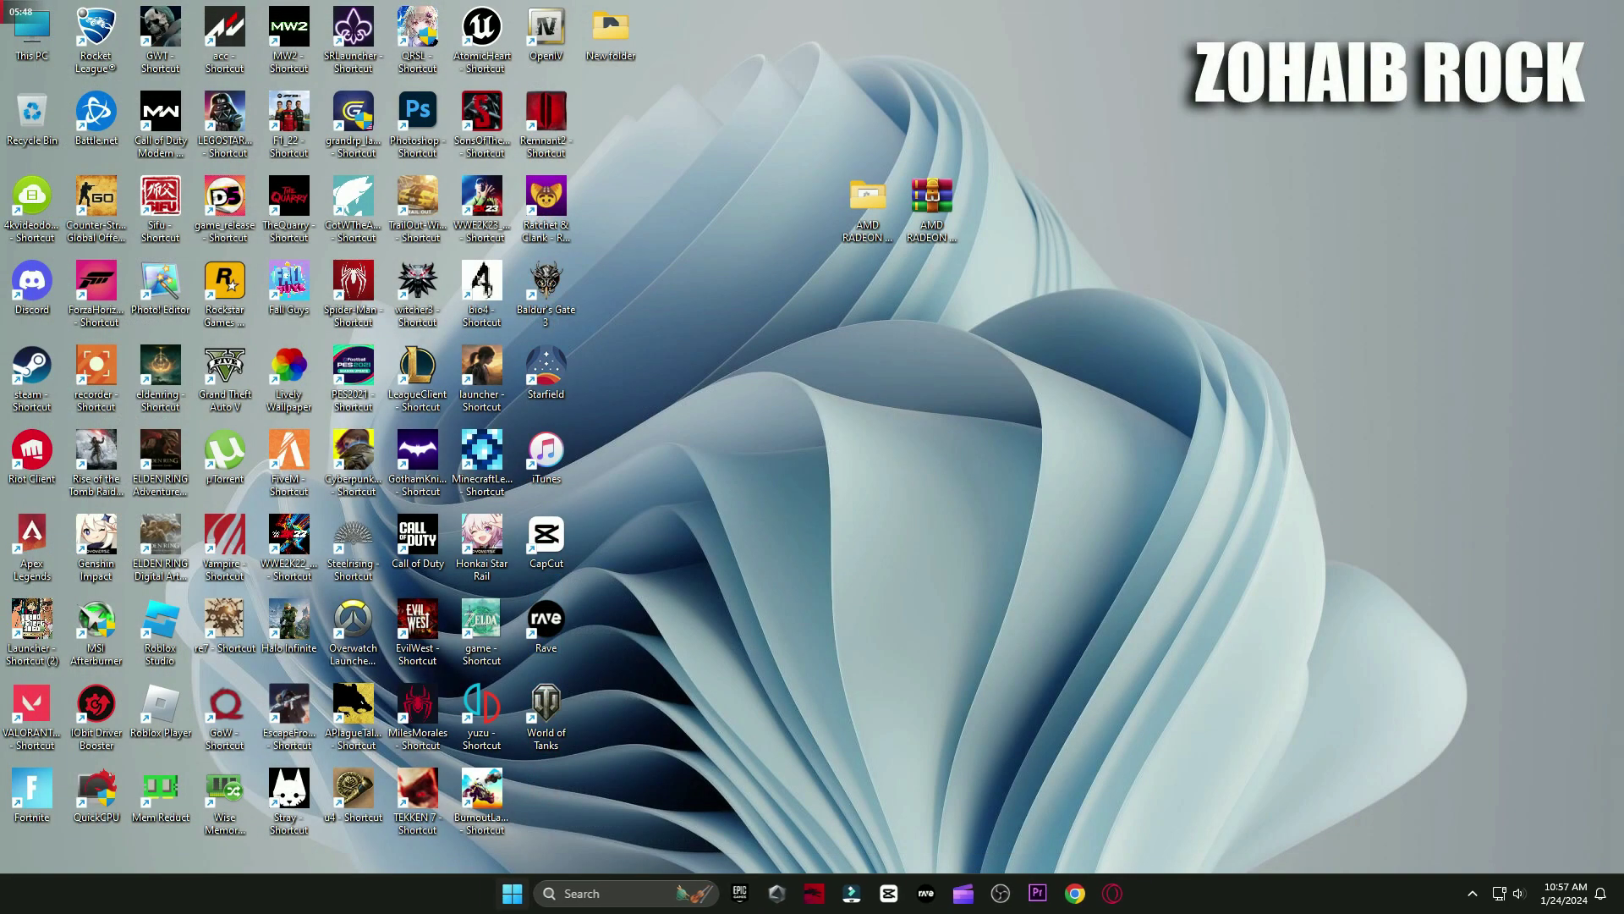
- Restart the PC to apply the changes
key(super)
click(1020, 838)
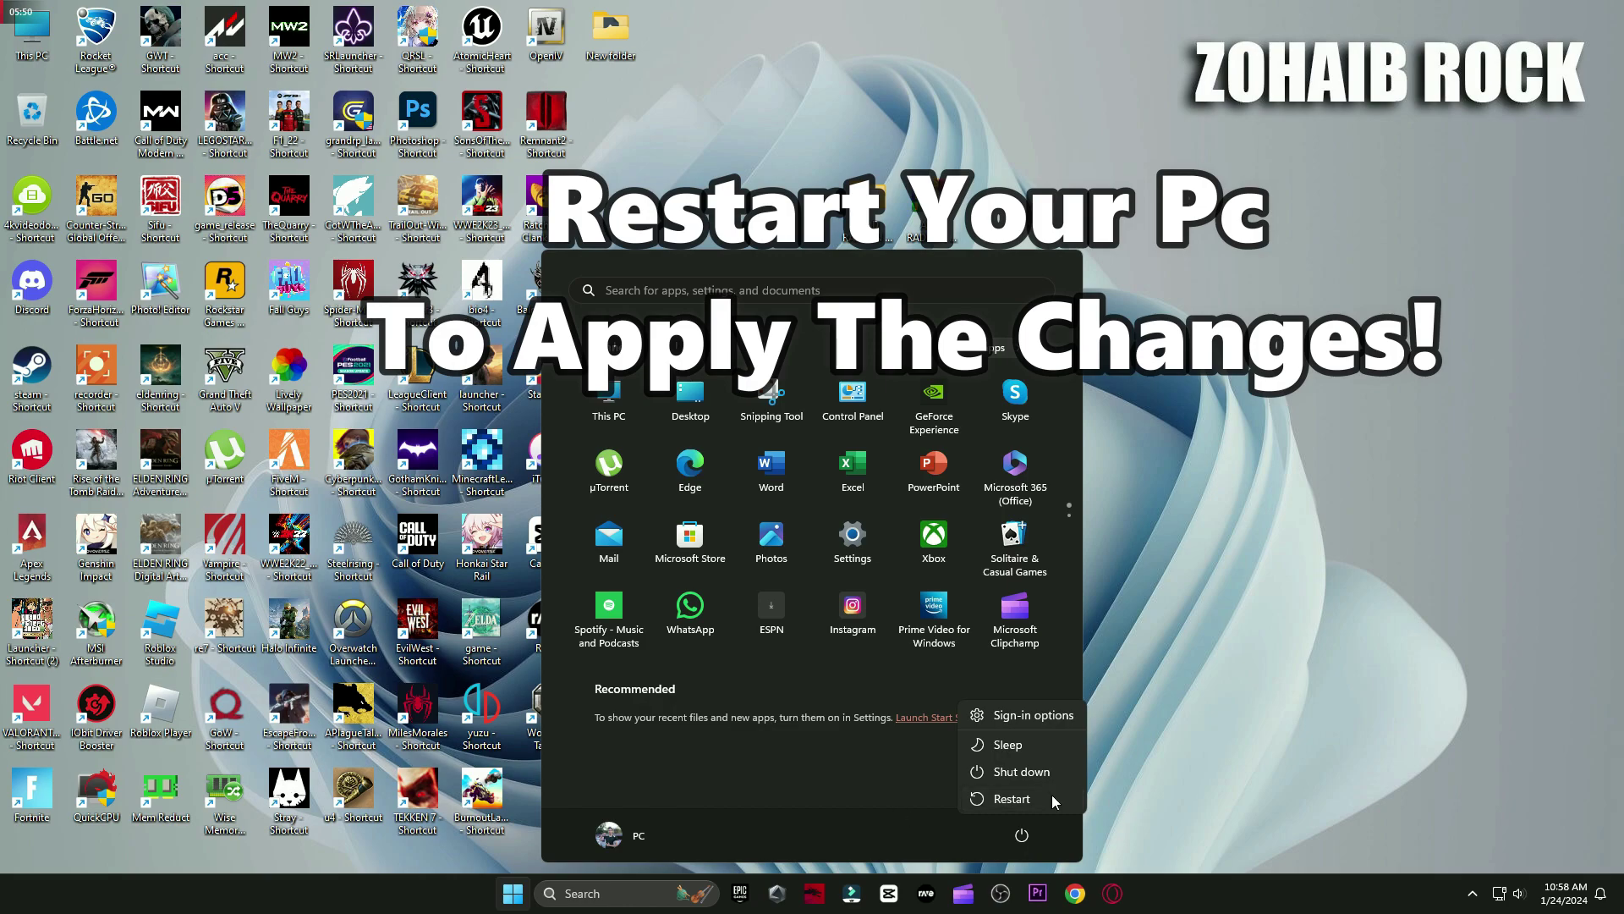